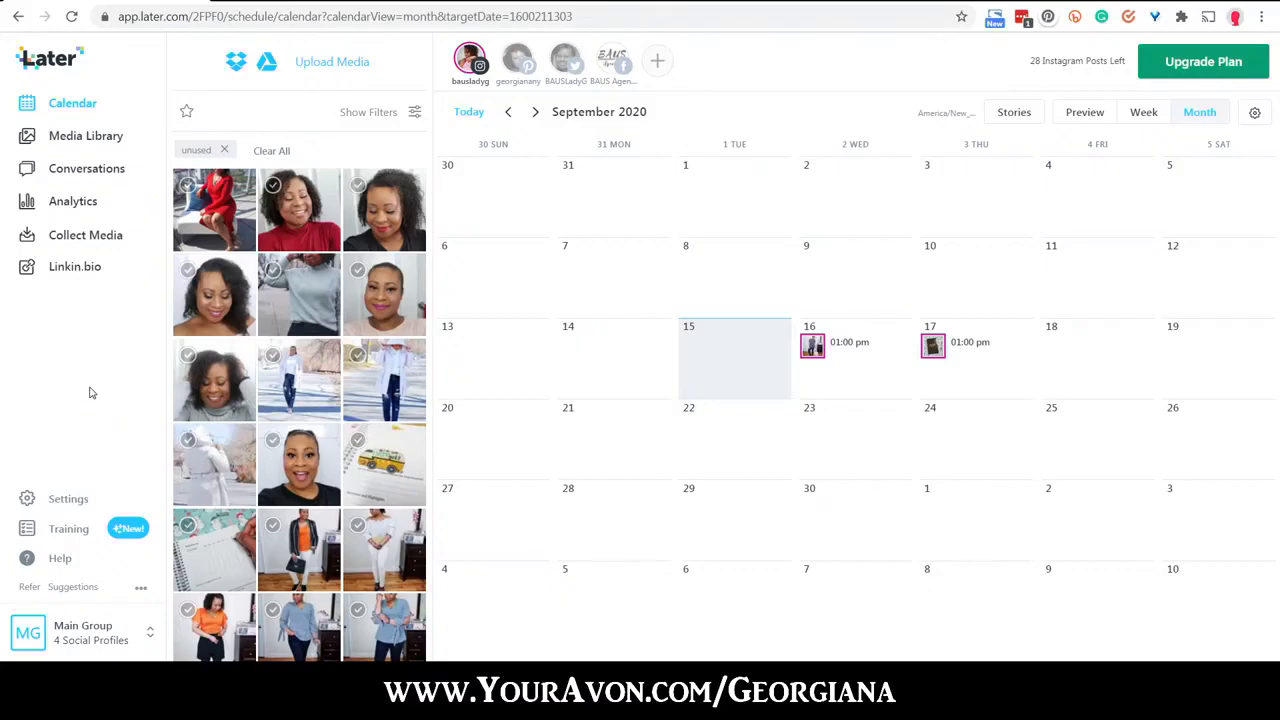
left_click(209, 17)
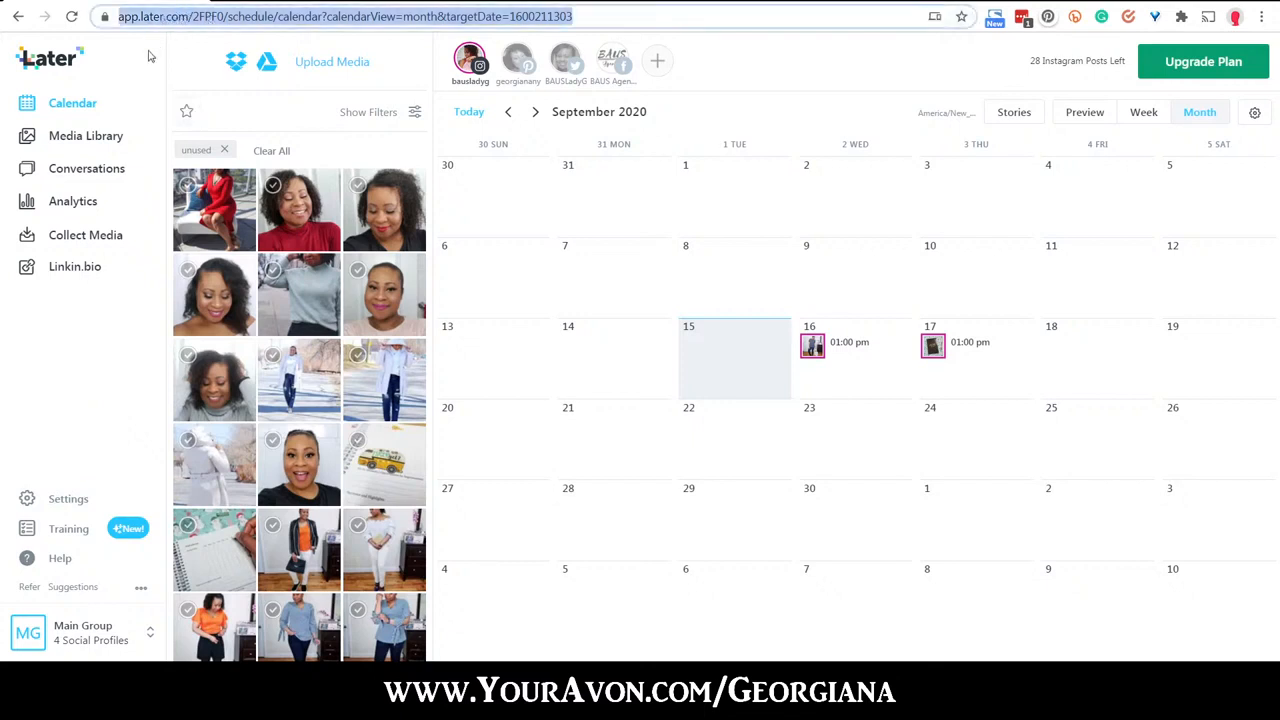
left_click(78, 376)
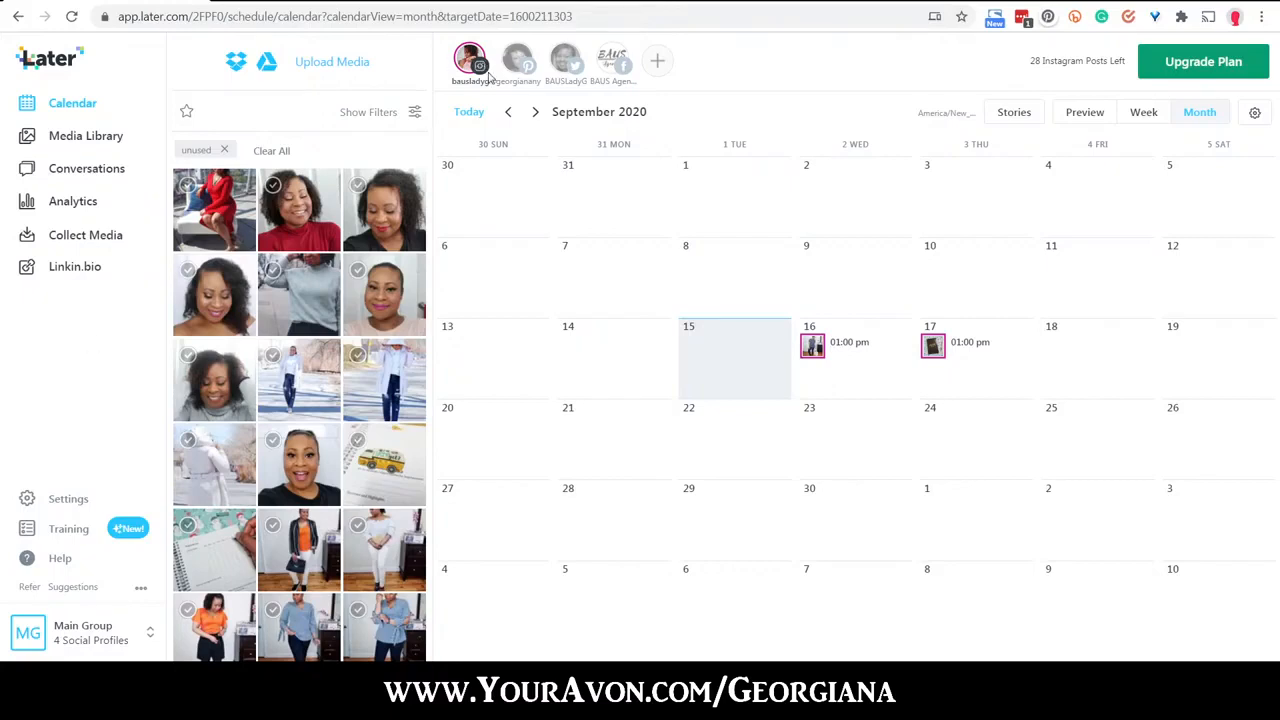
Step: Review the account settings and the connected profiles under Social Sets & Access Groups, and return to the calendar
mouse_move(557, 68)
left_click(65, 500)
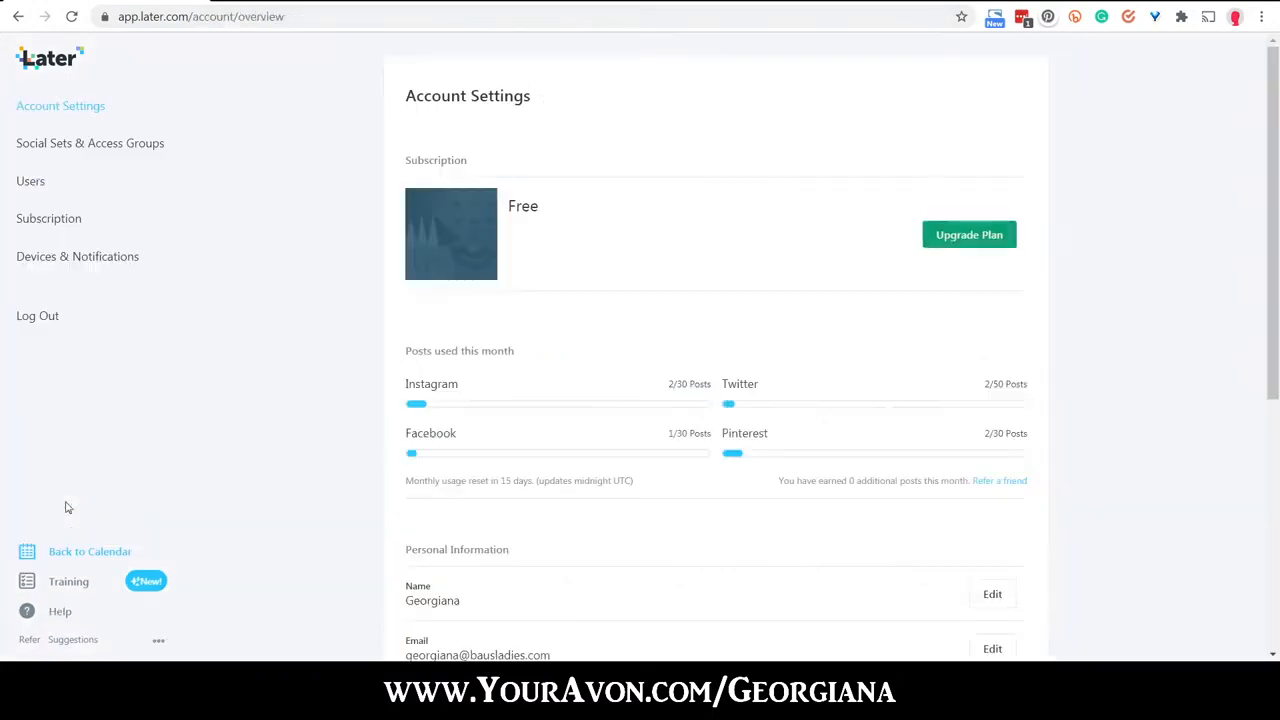
left_click(68, 148)
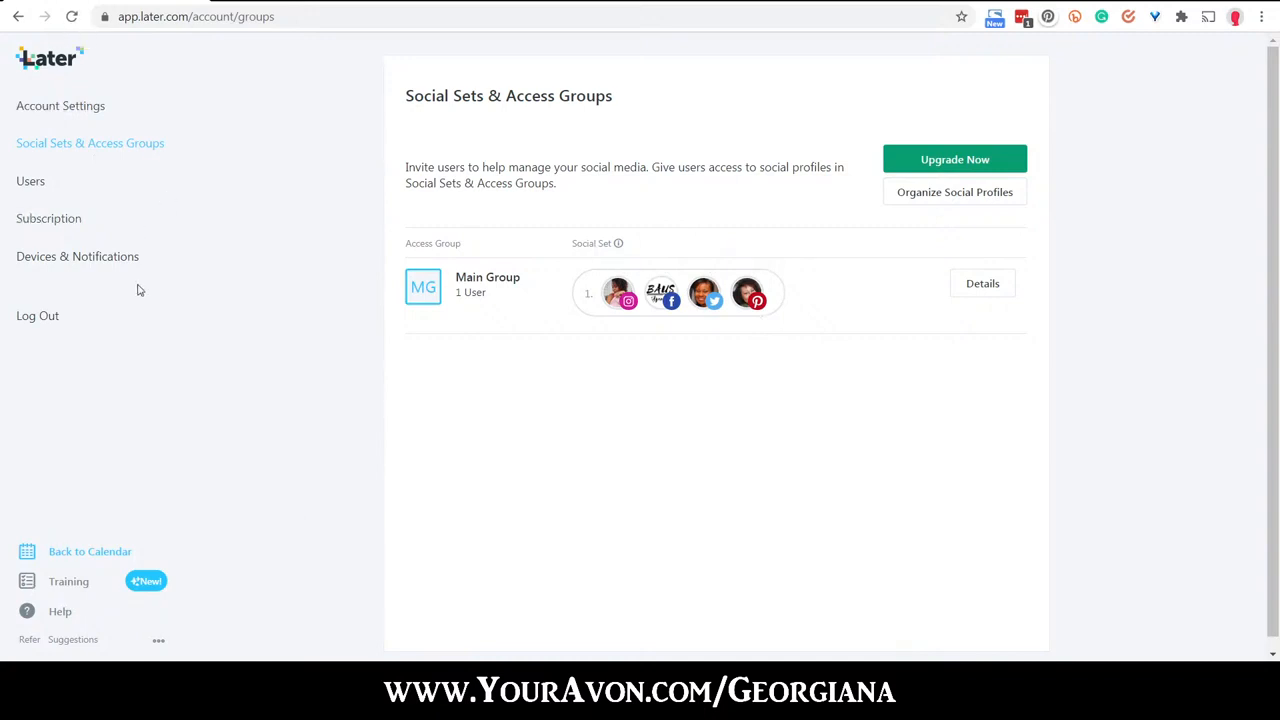
left_click(91, 553)
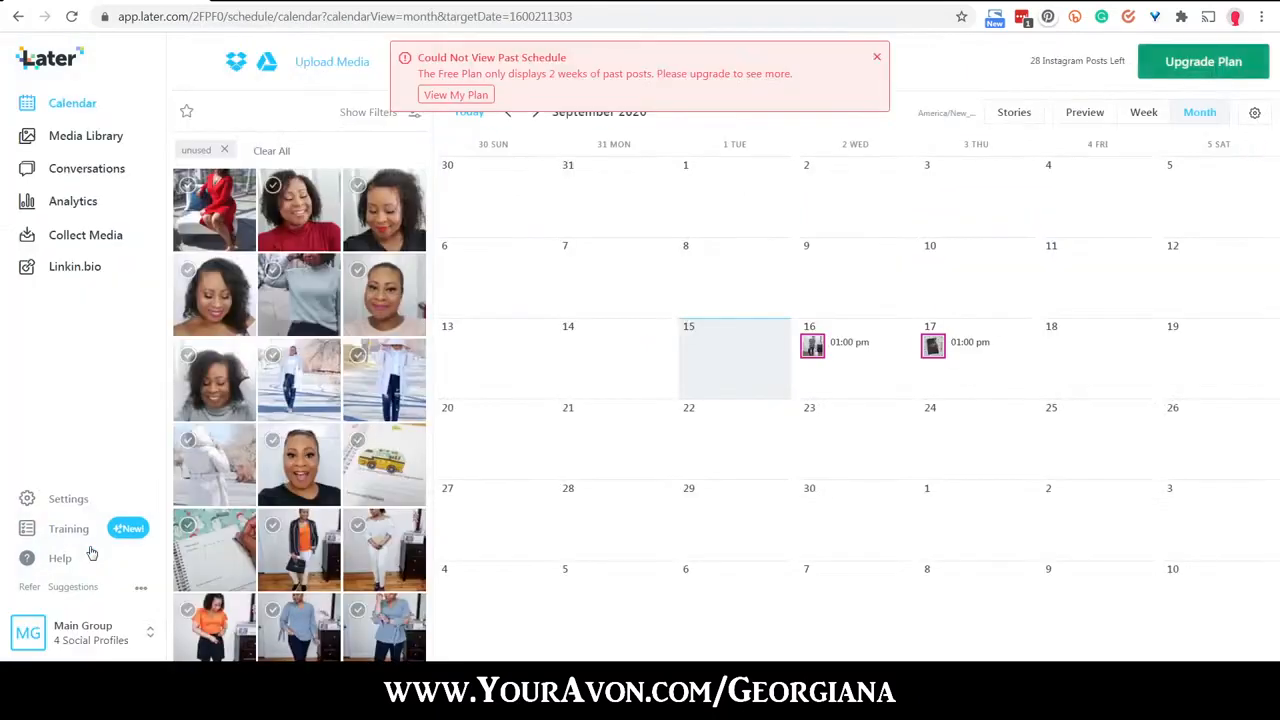
left_click(877, 57)
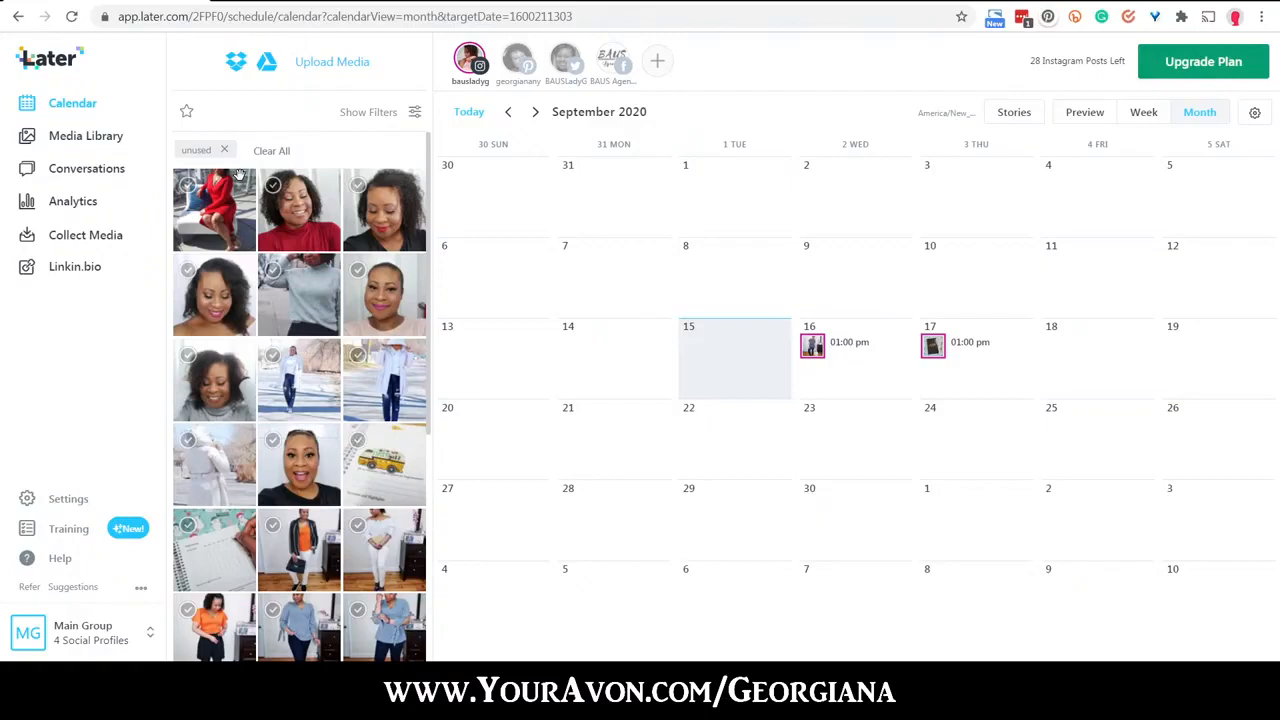
Step: Browse the unused media beside the calendar and preview the black-and-white quote image
left_click_drag(426, 383, 416, 588)
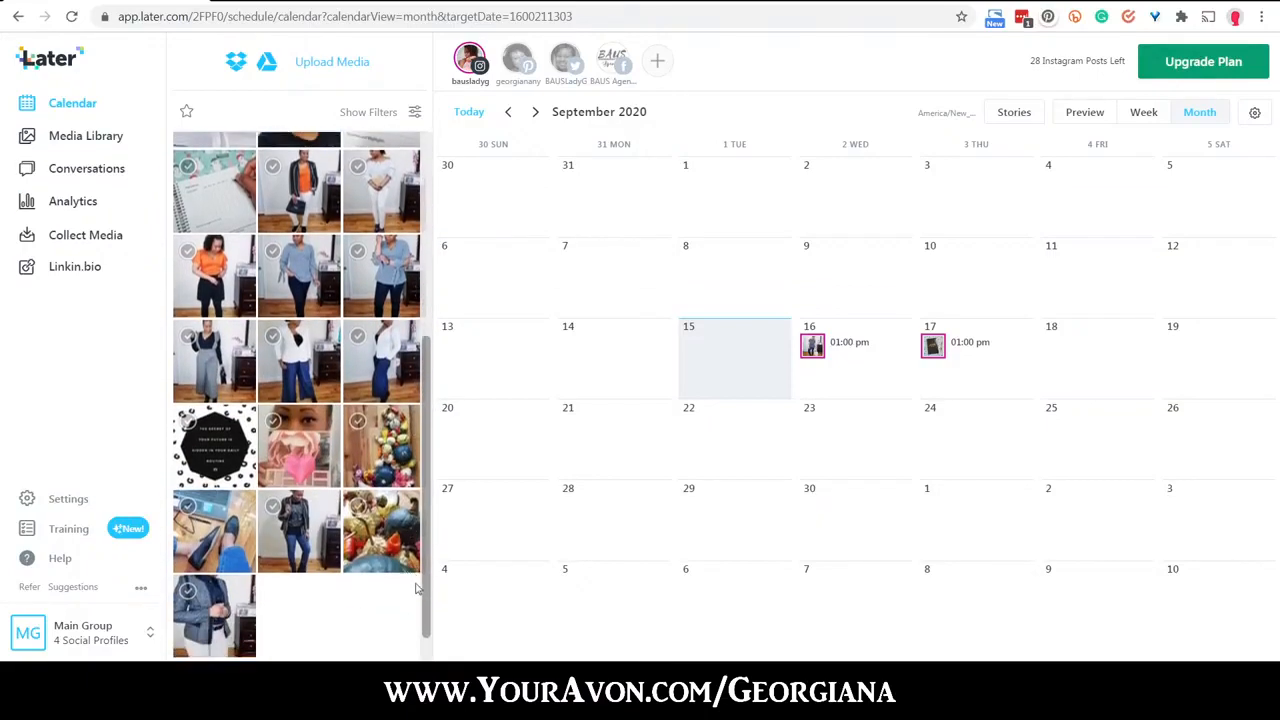
left_click(194, 443)
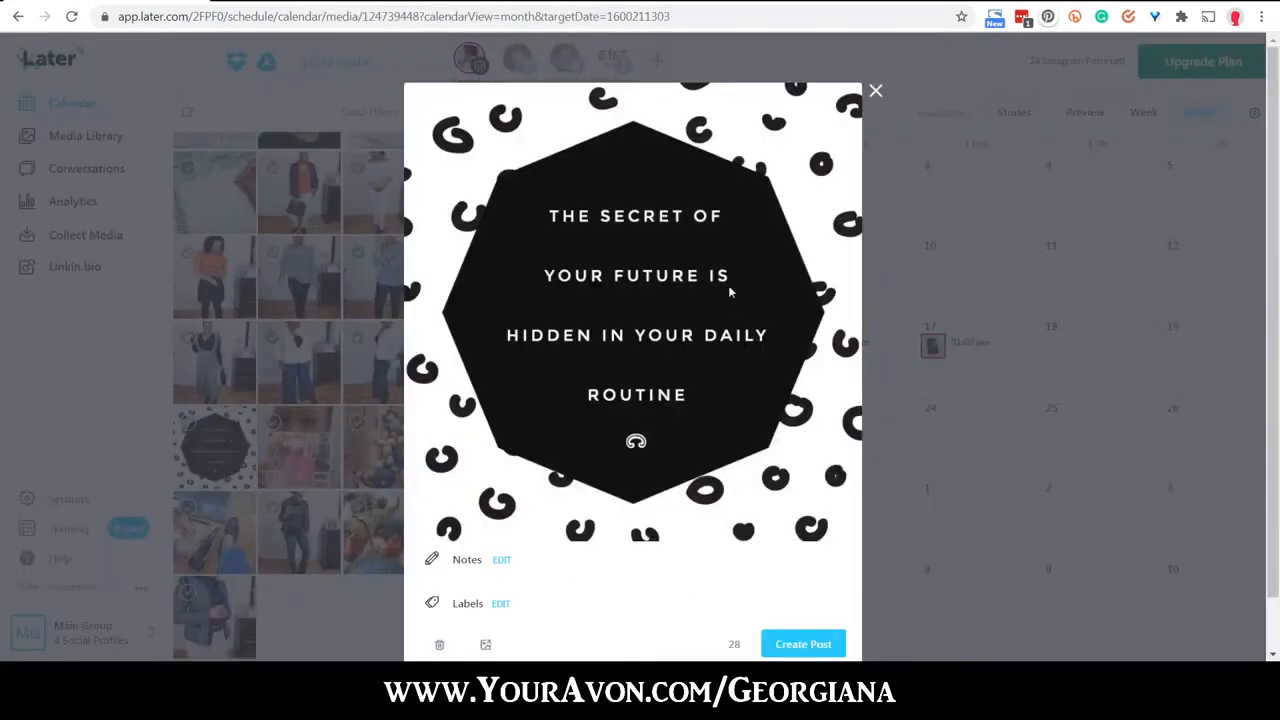
left_click(876, 91)
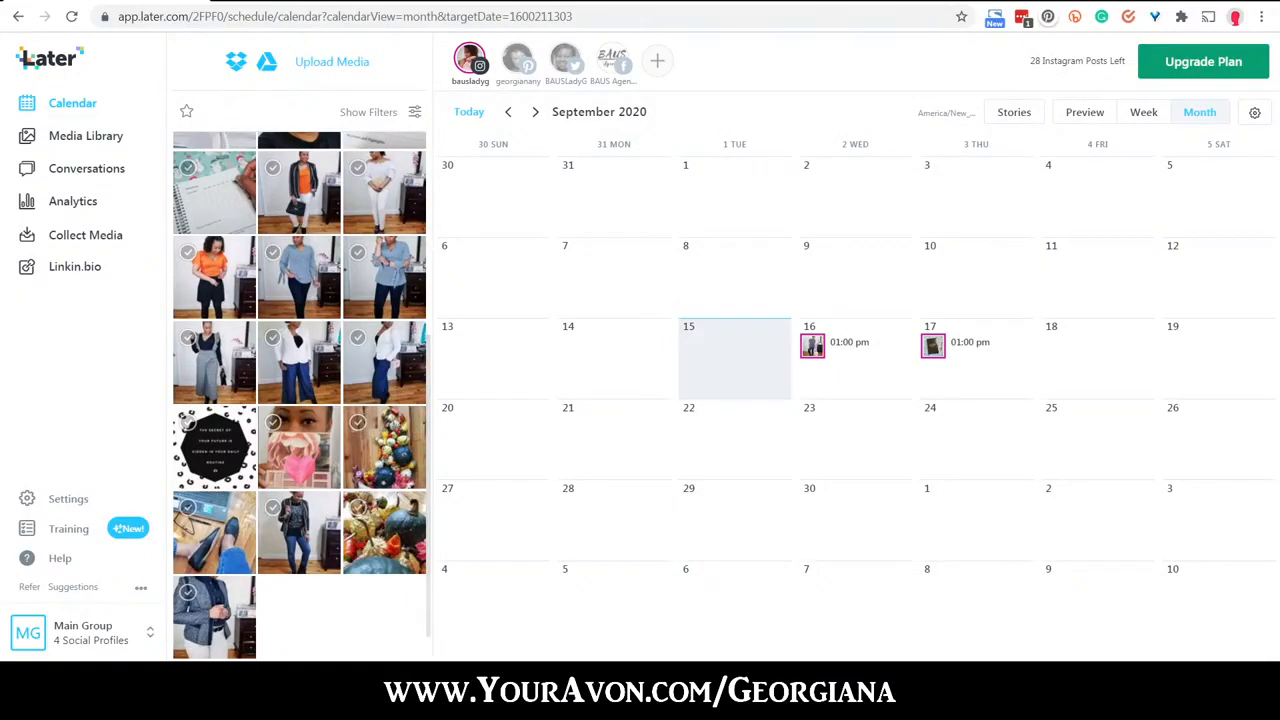
scroll(370, 610, "up", 3)
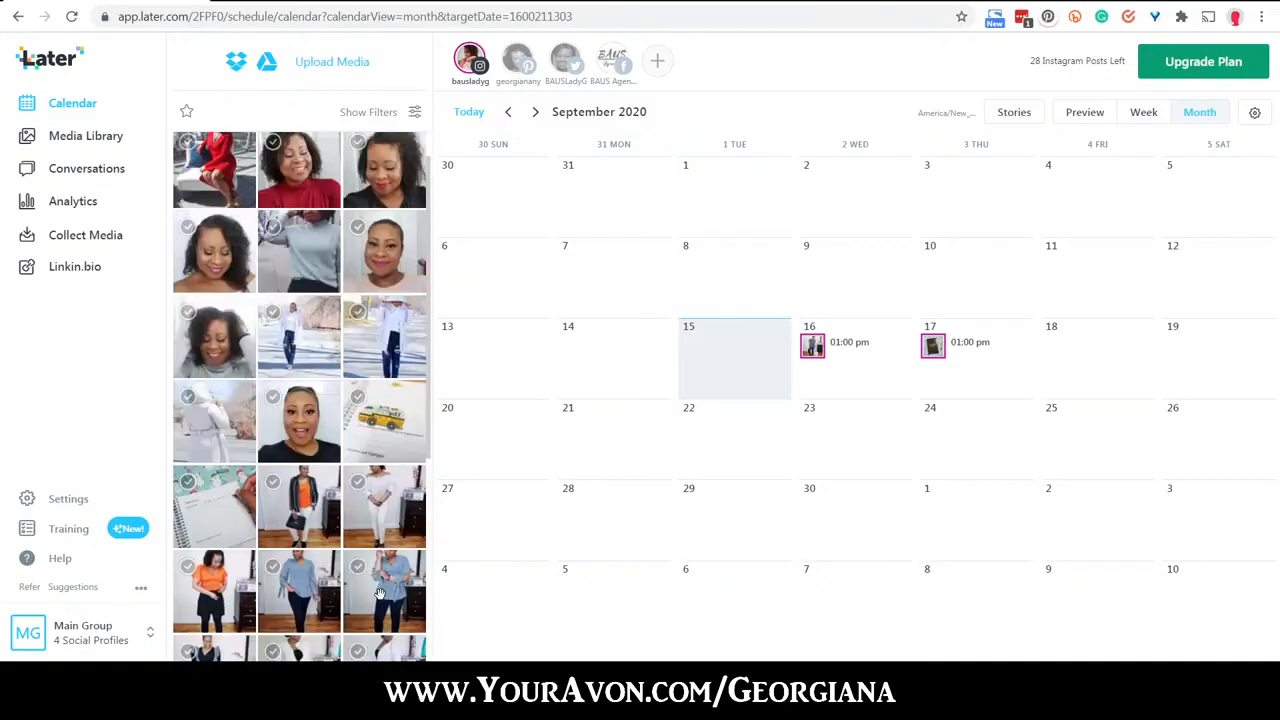
scroll(345, 320, "down", 1)
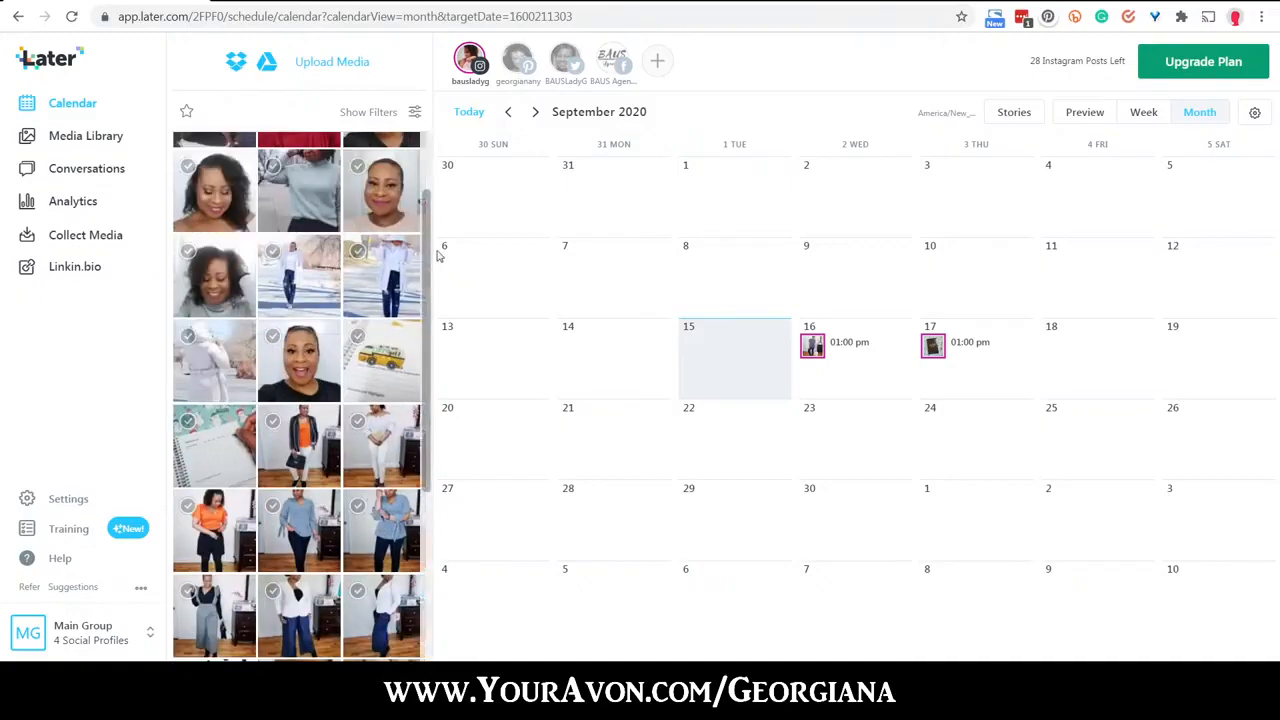
left_click_drag(427, 242, 426, 172)
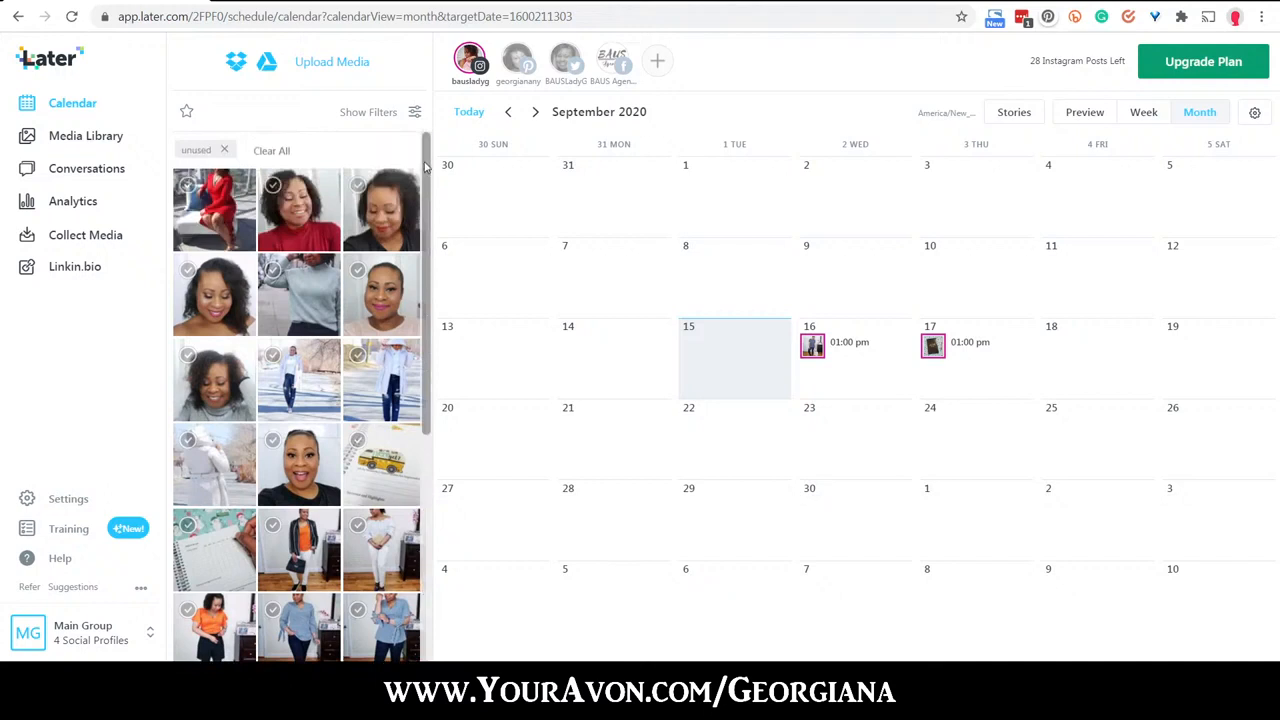
left_click_drag(426, 168, 428, 193)
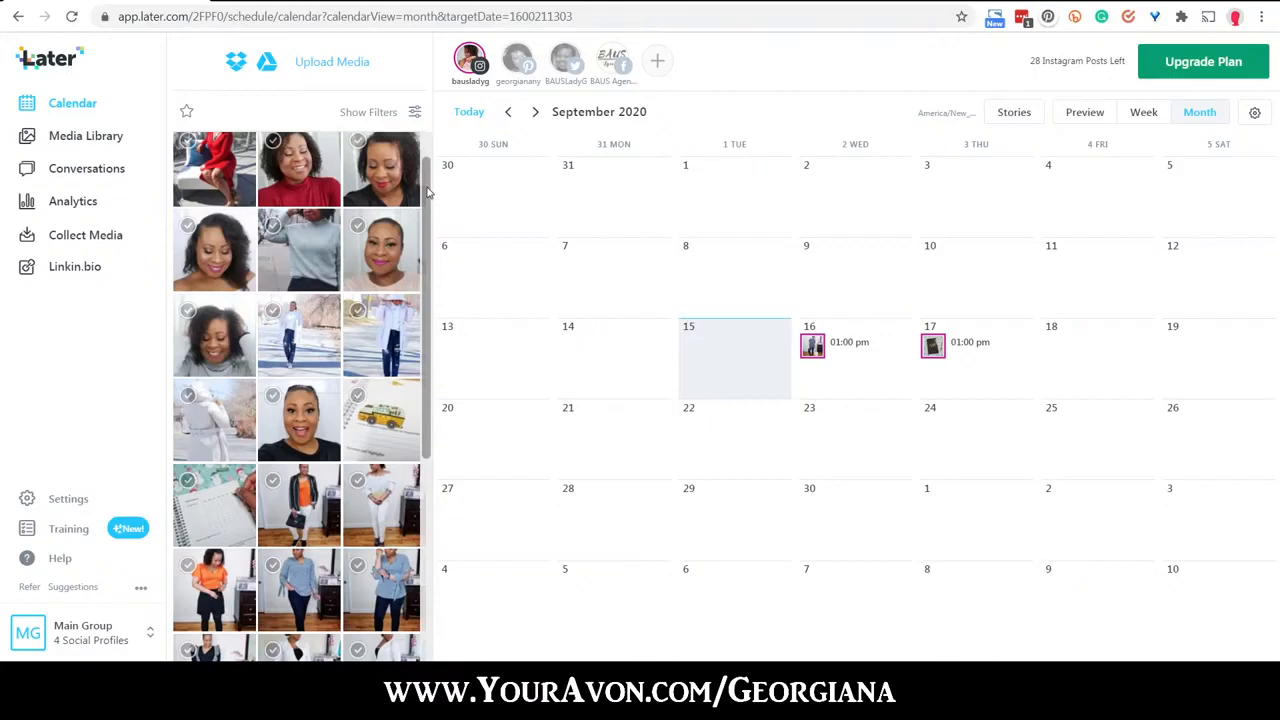
left_click_drag(428, 193, 432, 168)
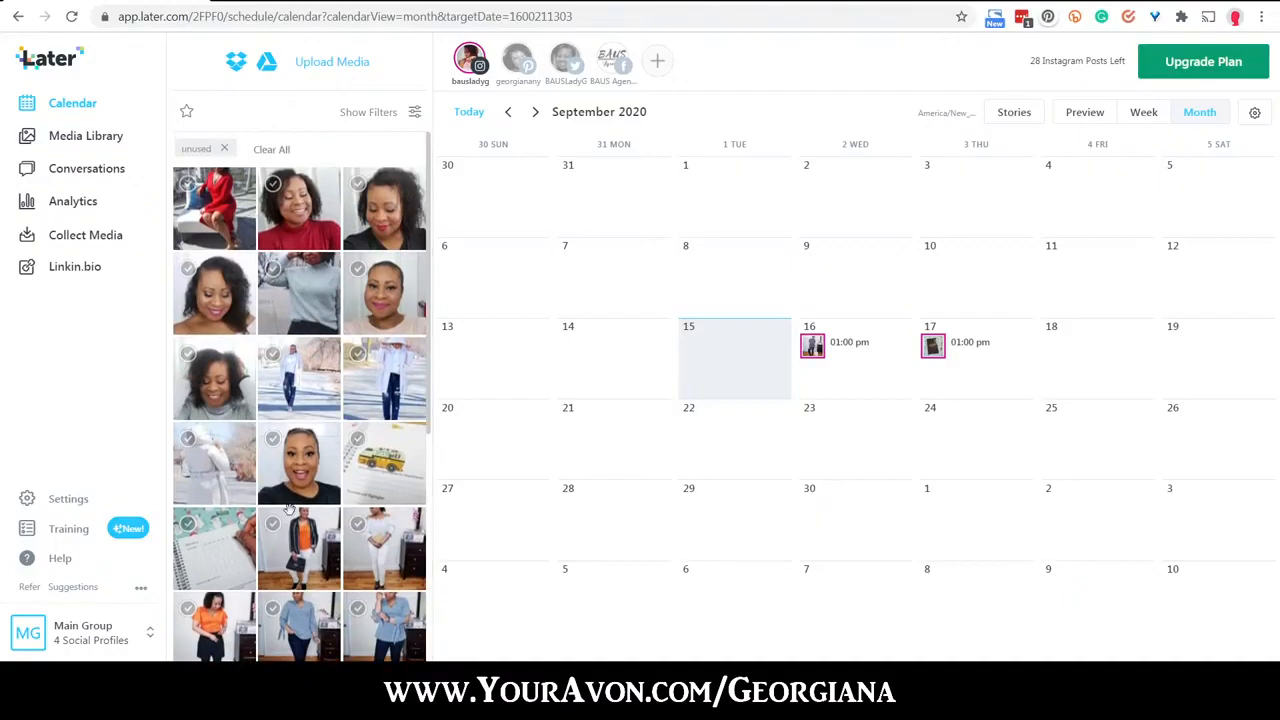
mouse_move(427, 170)
left_mouse_down()
mouse_move(427, 313)
mouse_move(434, 170)
left_mouse_up()
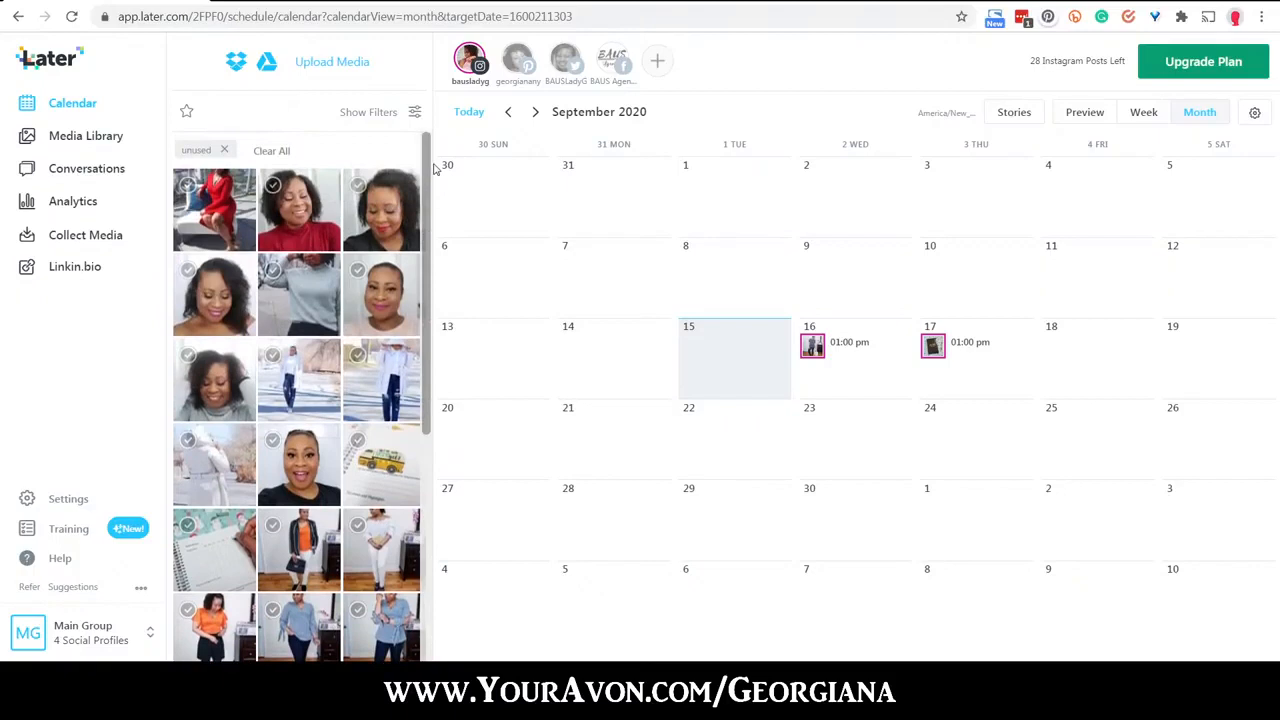
Step: Remove the unused filter from the media list and select the first two images
left_click(190, 185)
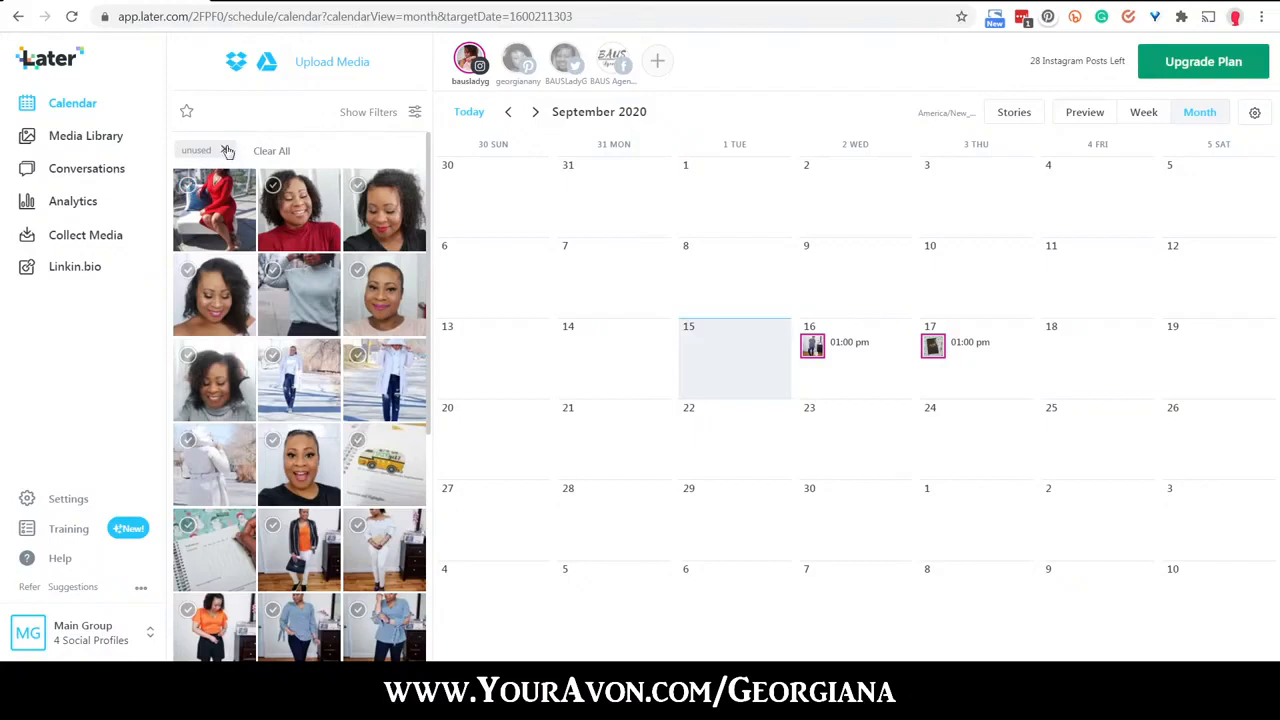
left_click(227, 151)
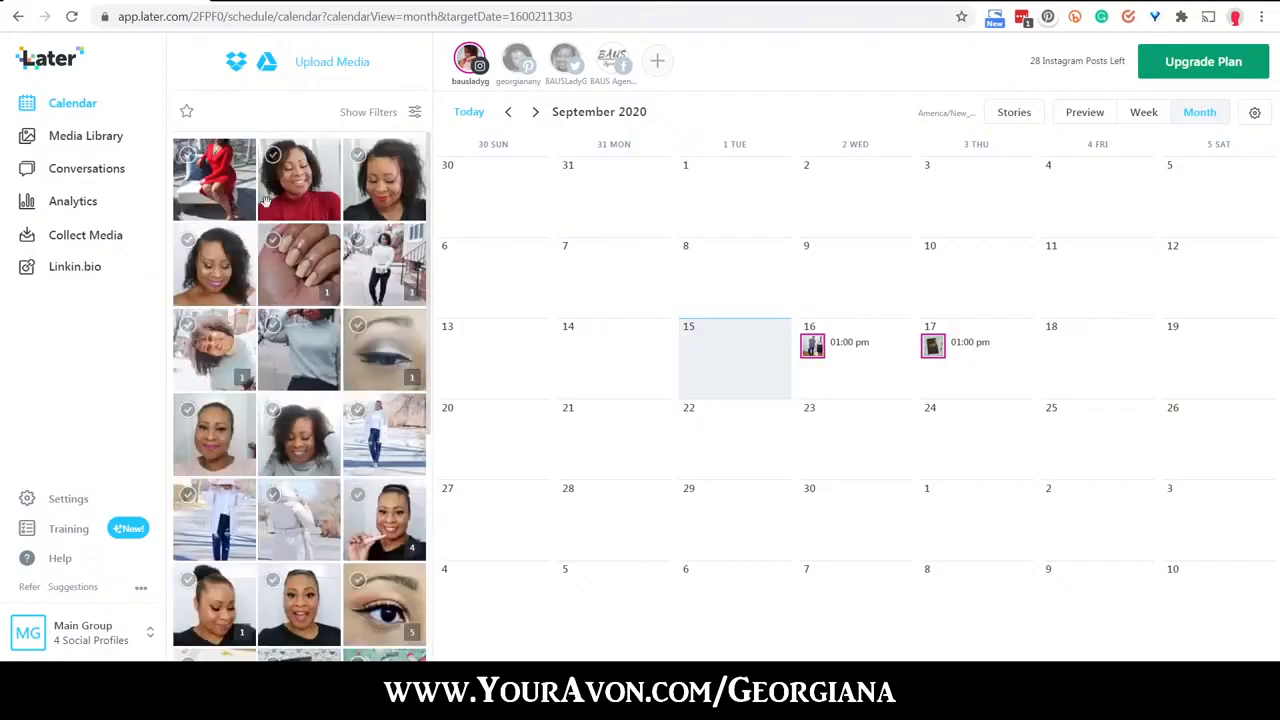
left_click(188, 155)
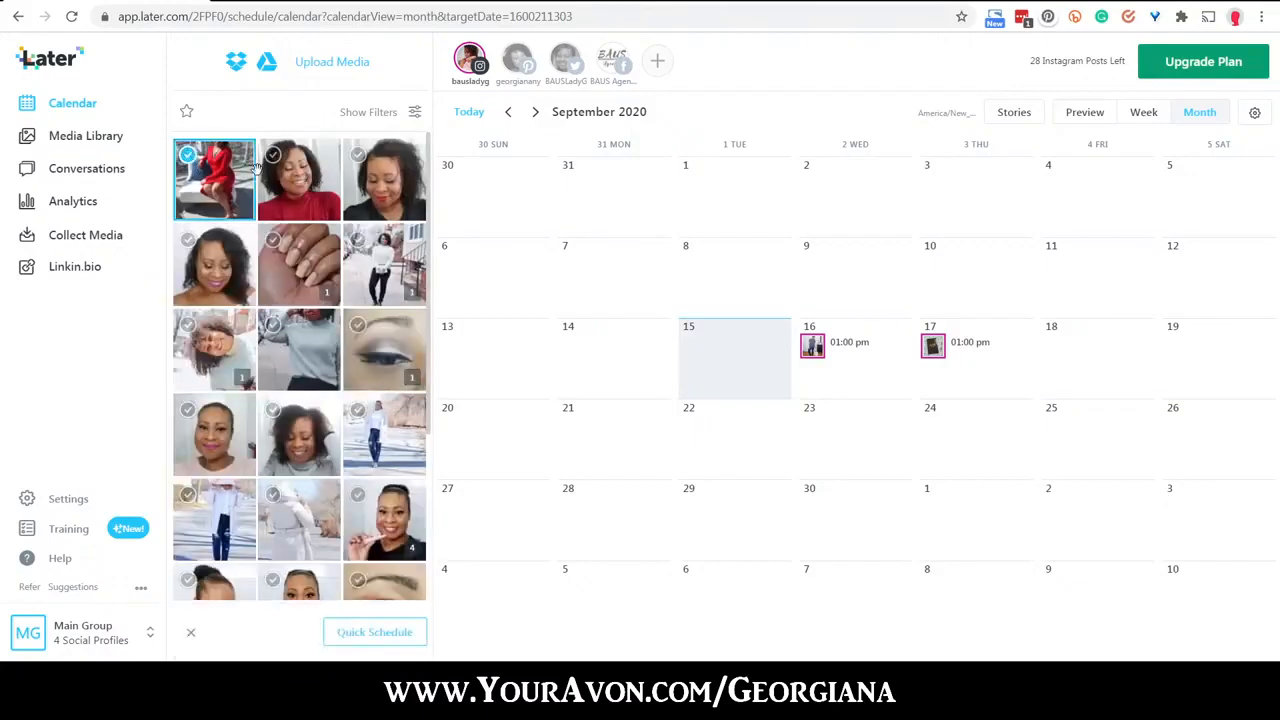
left_click(273, 155)
Step: Examine the Media Type and Media Usage filter options for the media list
left_click(414, 112)
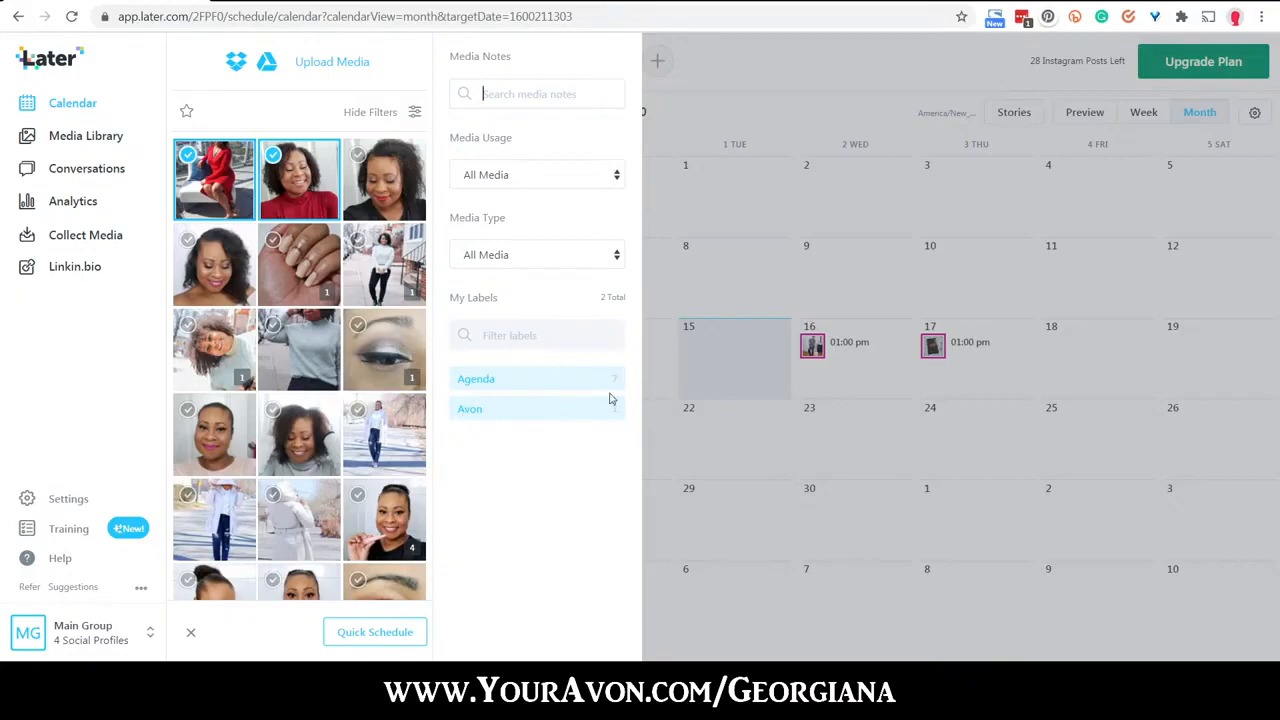
left_click(616, 257)
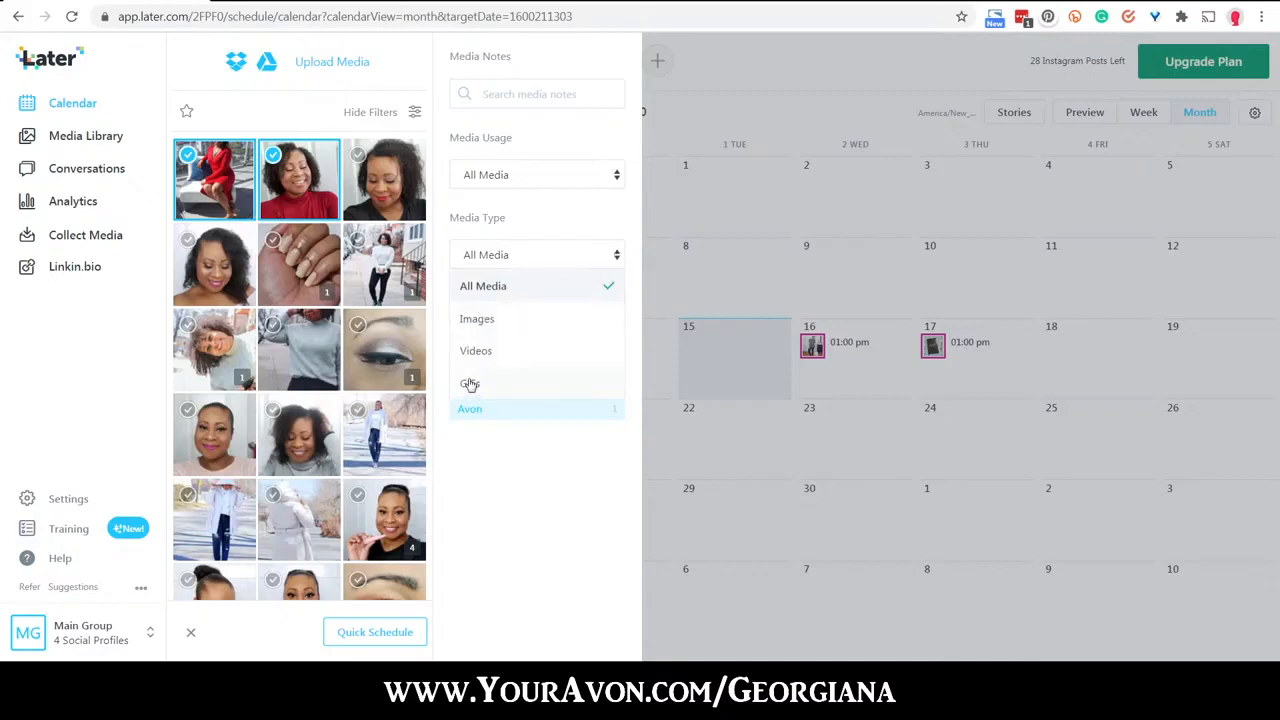
left_click(527, 140)
left_click(521, 174)
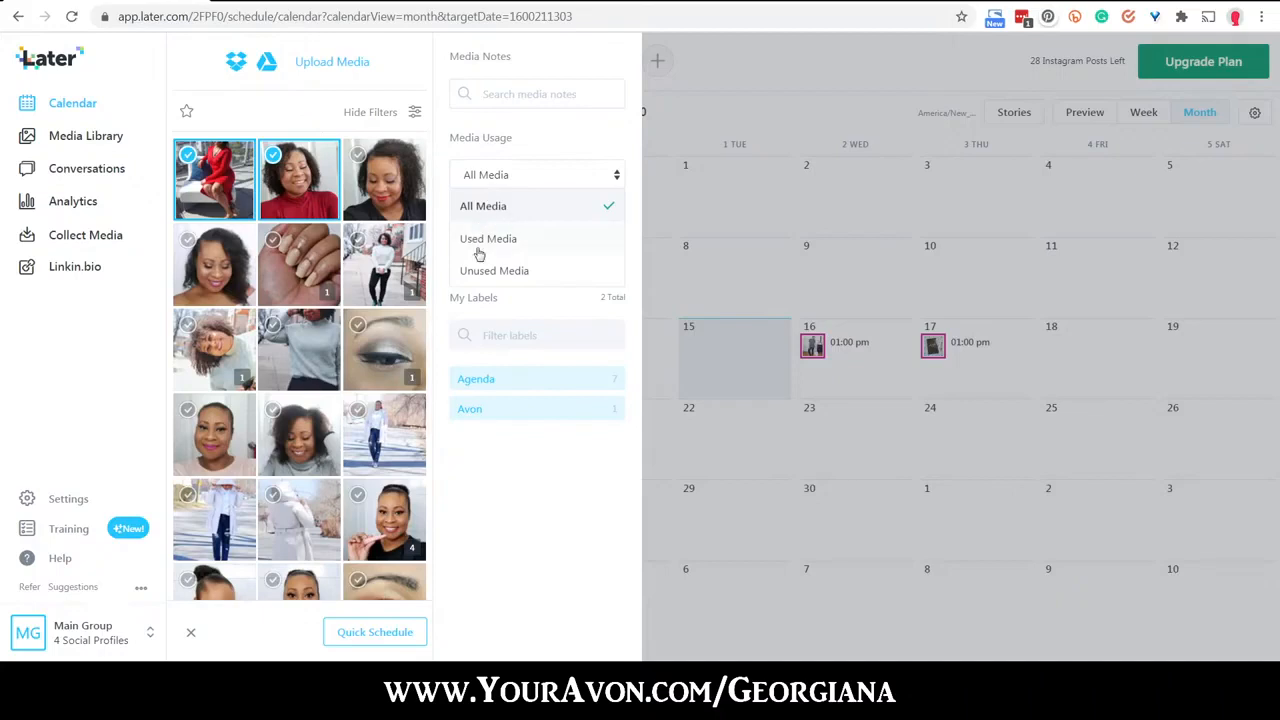
left_click(366, 111)
Step: Clear the selection of the first two images in the media list
left_click(272, 160)
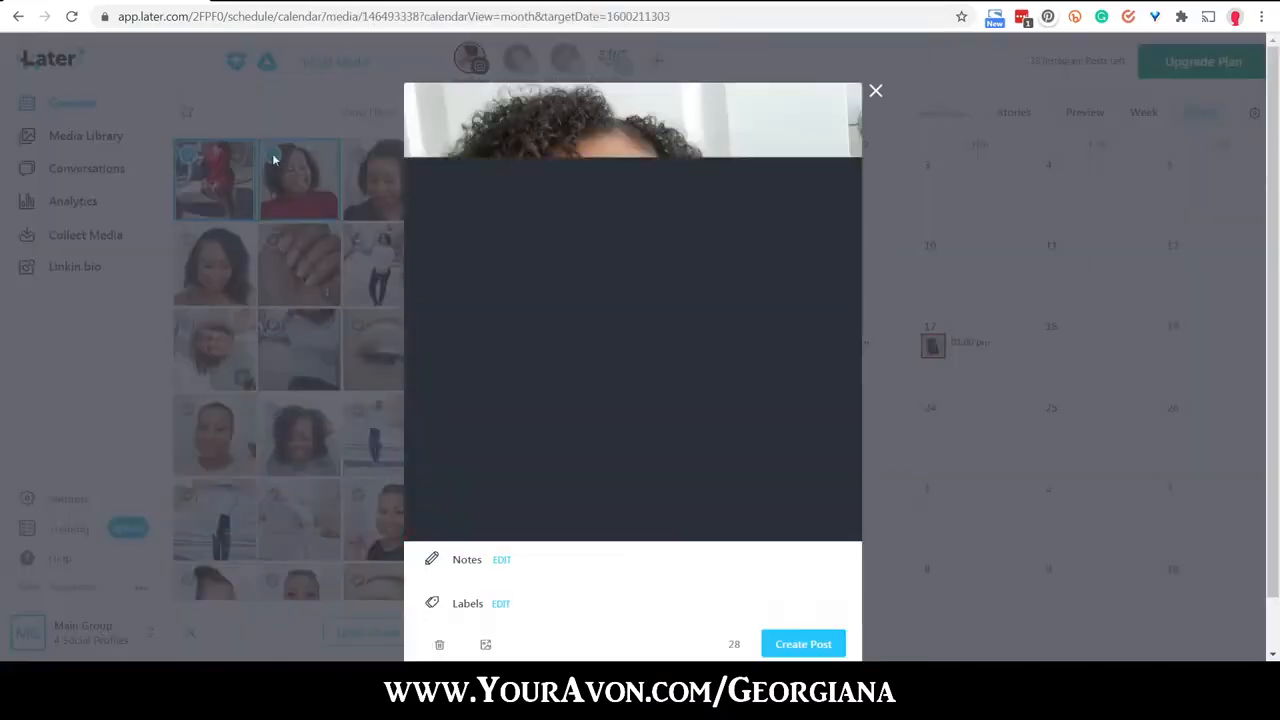
left_click(874, 93)
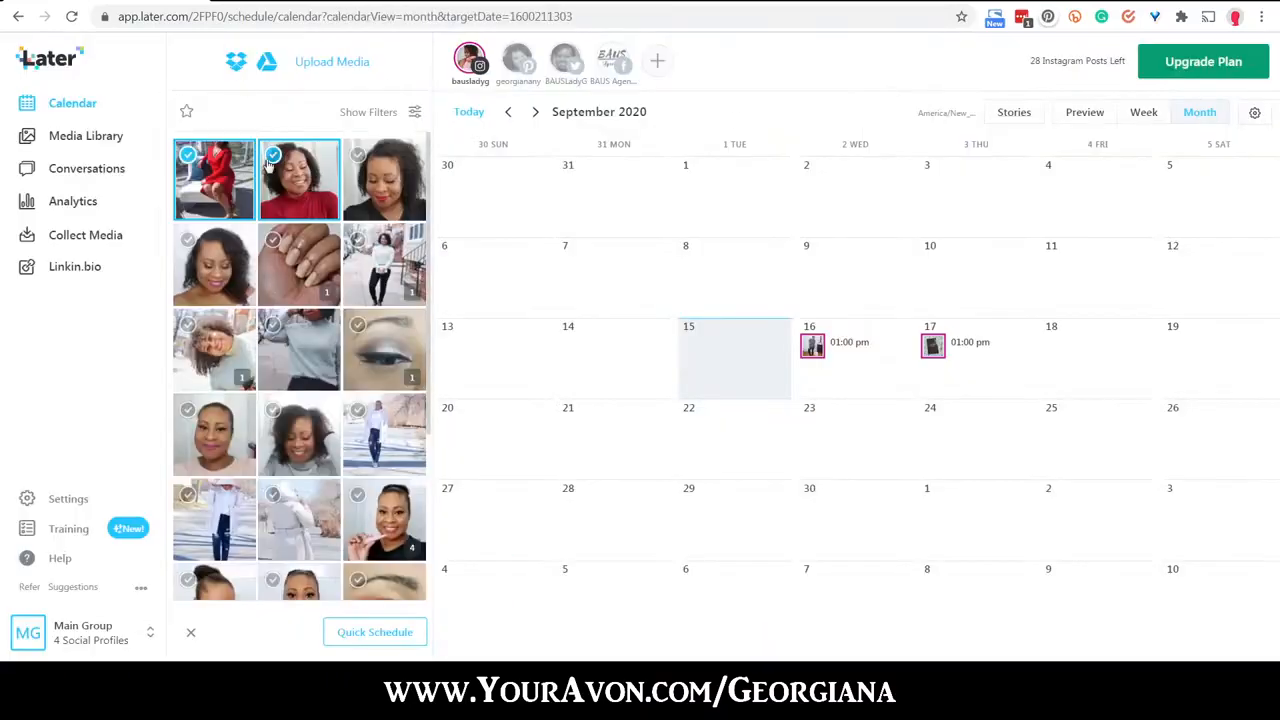
left_click(190, 157)
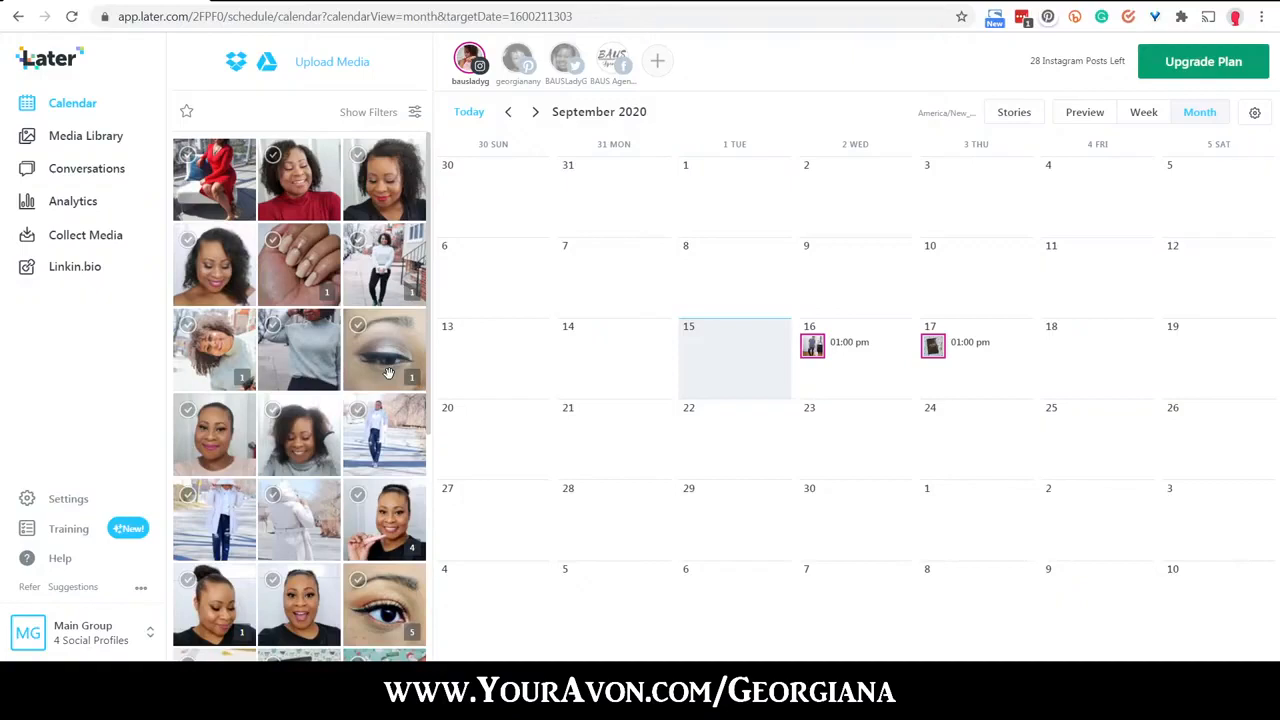
Step: Filter the media list beside the calendar by usage to show only Unused Media
left_click(414, 112)
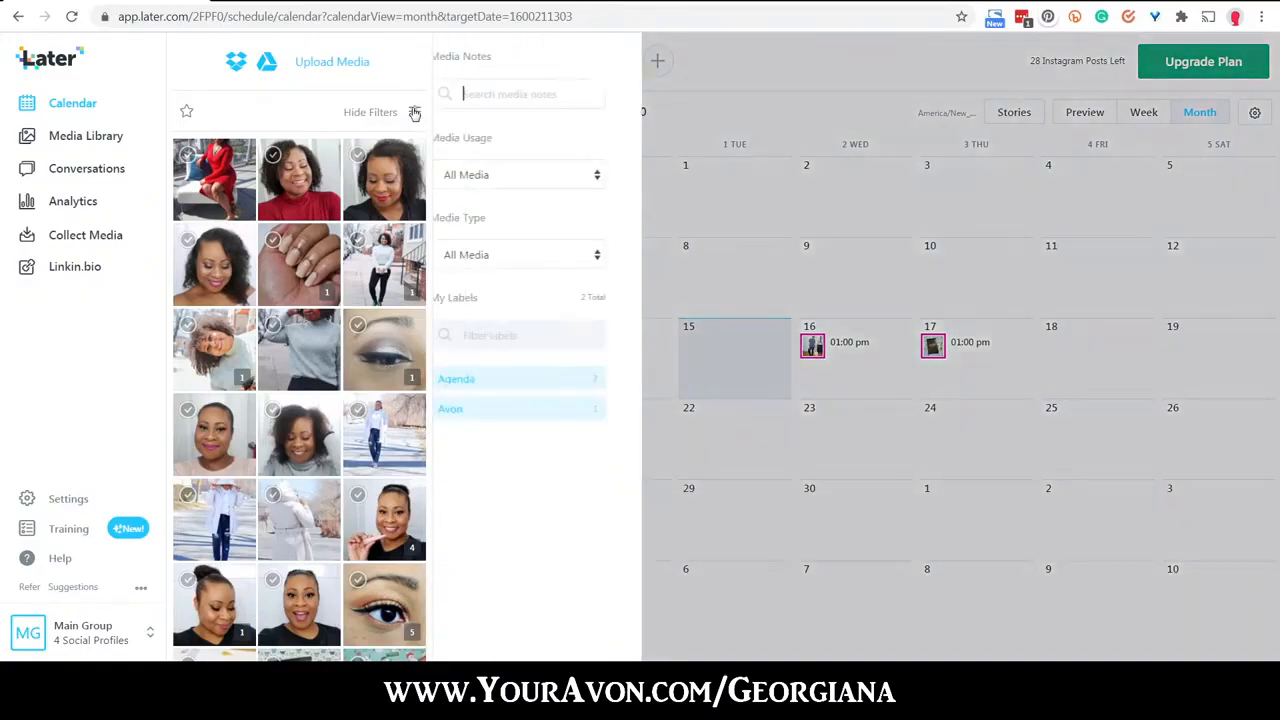
left_click(503, 176)
left_click(478, 278)
left_click(318, 118)
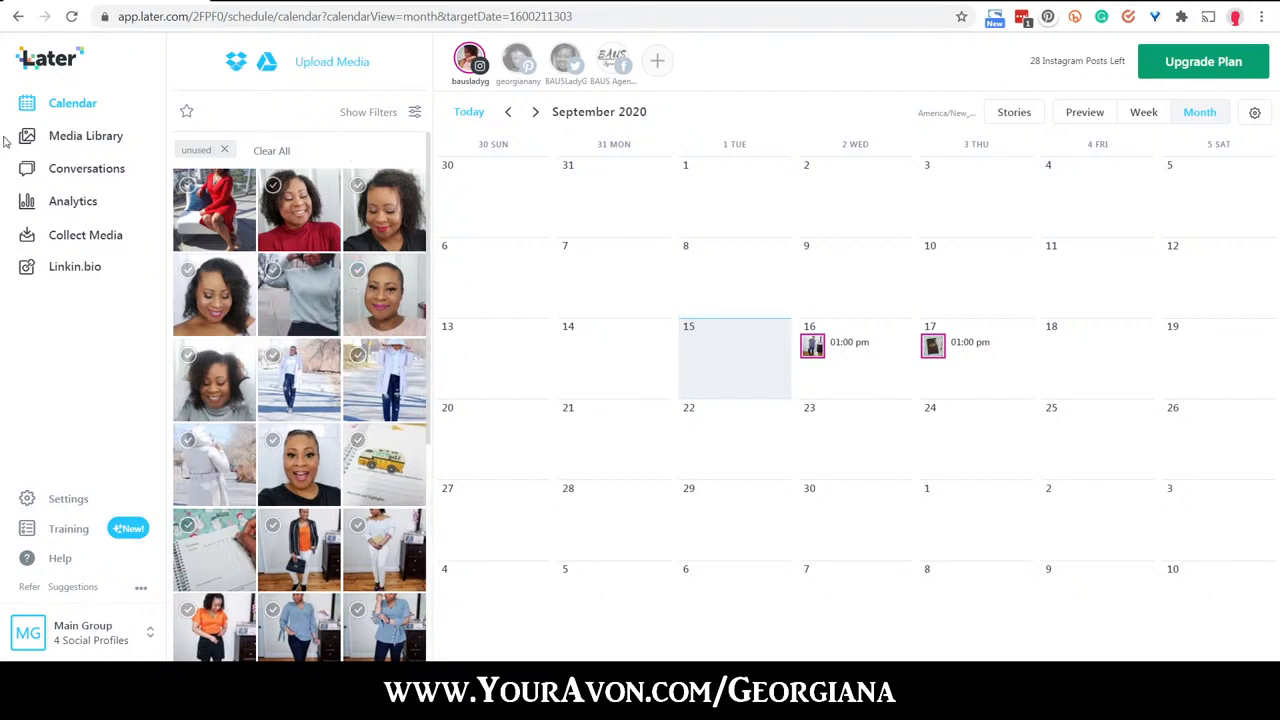
Step: Star the grey sweater photo in the Media Library, and un-star all starred media
left_click(71, 140)
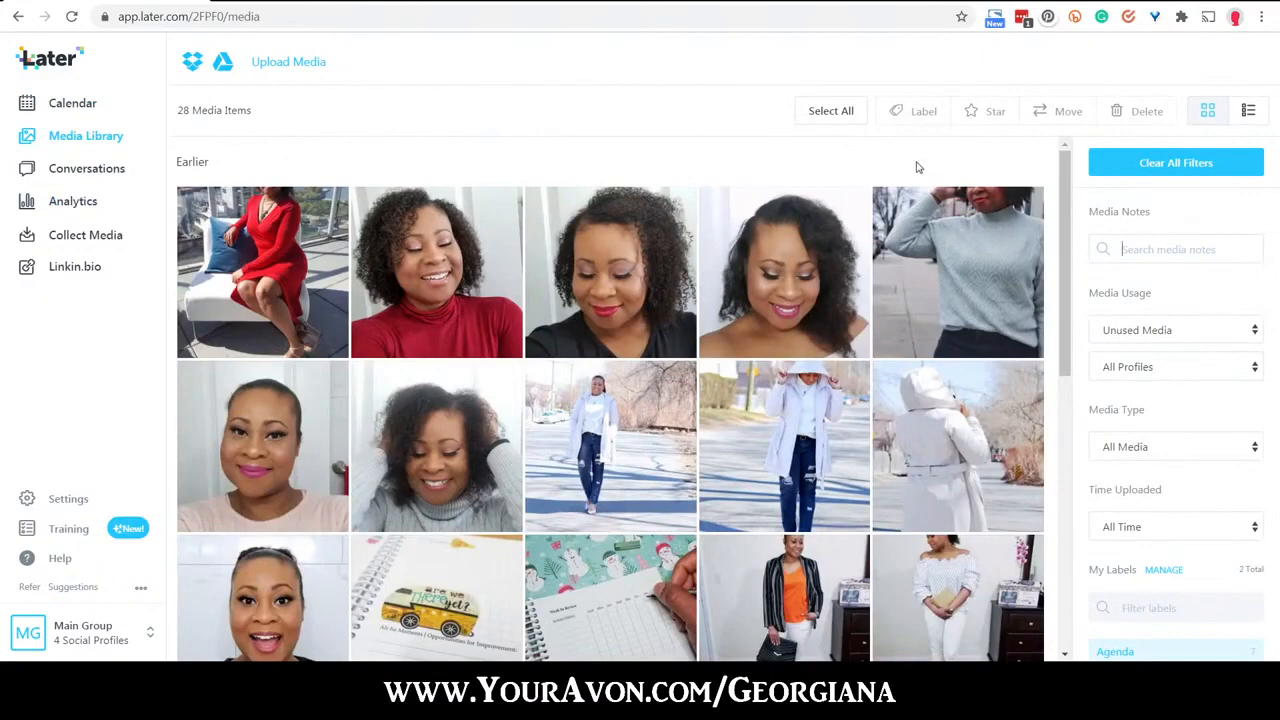
left_click(916, 205)
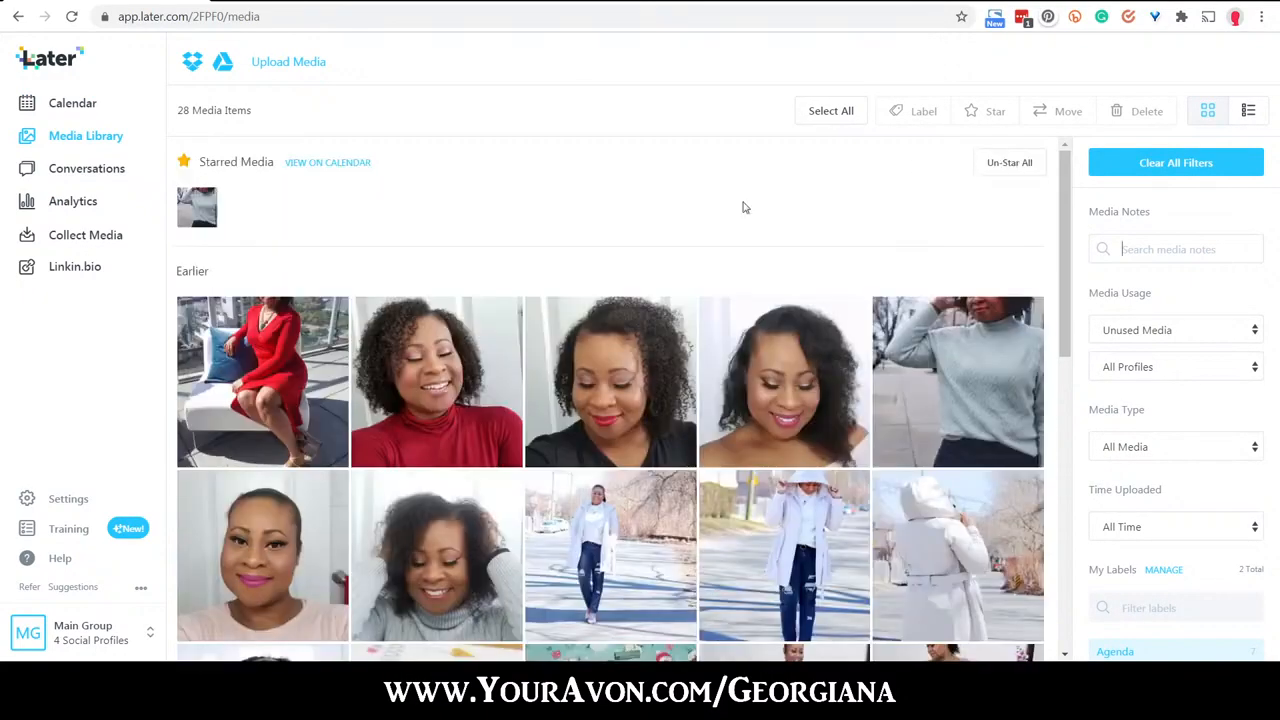
left_click(1012, 163)
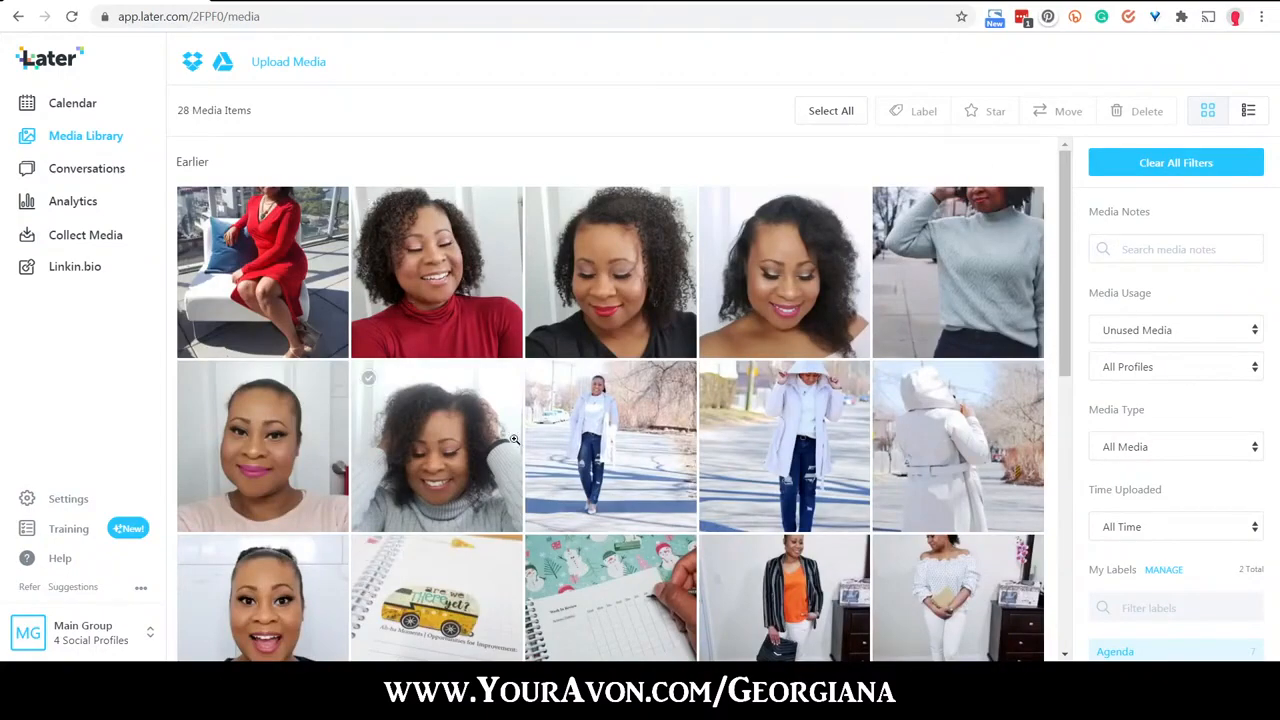
Step: Look through the unused images in the Media Library and return to the calendar
left_click_drag(1065, 269, 1072, 595)
left_click_drag(1071, 545, 1050, 240)
left_click(64, 102)
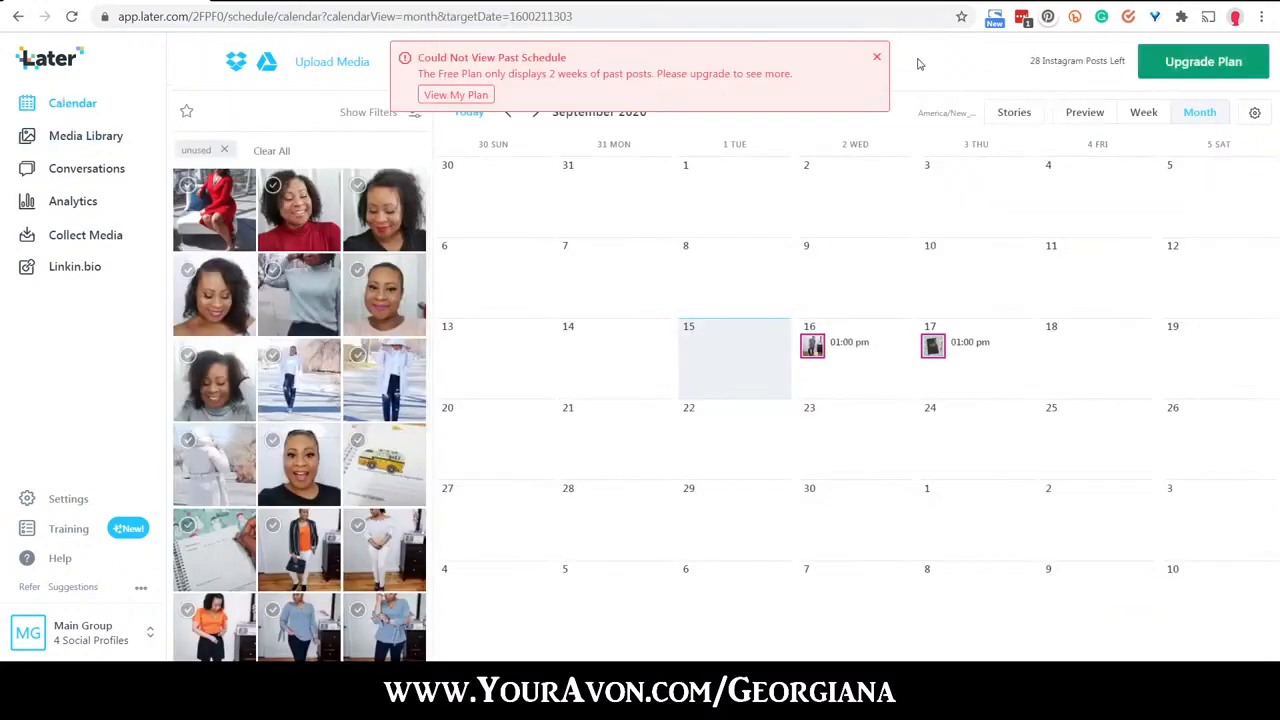
left_click(877, 59)
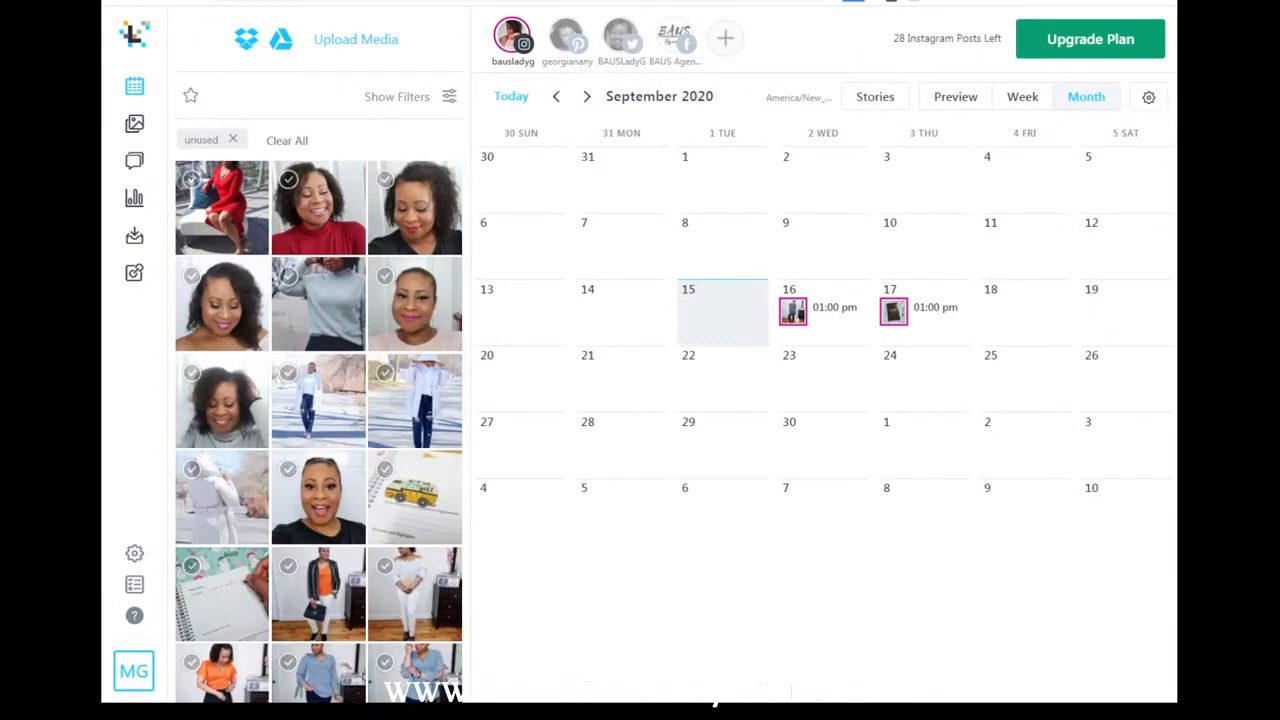
Step: Add the Pinterest, Twitter and Facebook profiles to the Instagram profile shown on the September 2020 calendar
left_click_drag(1177, 335, 1238, 335)
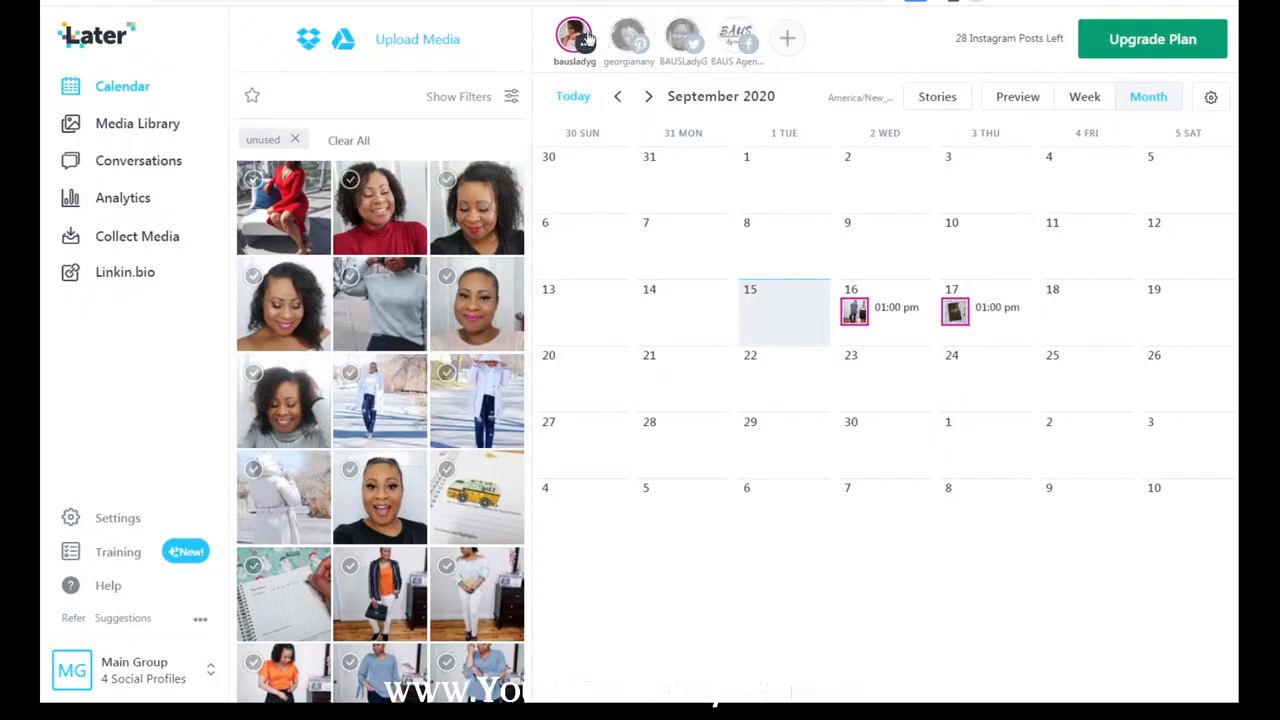
left_click(645, 29)
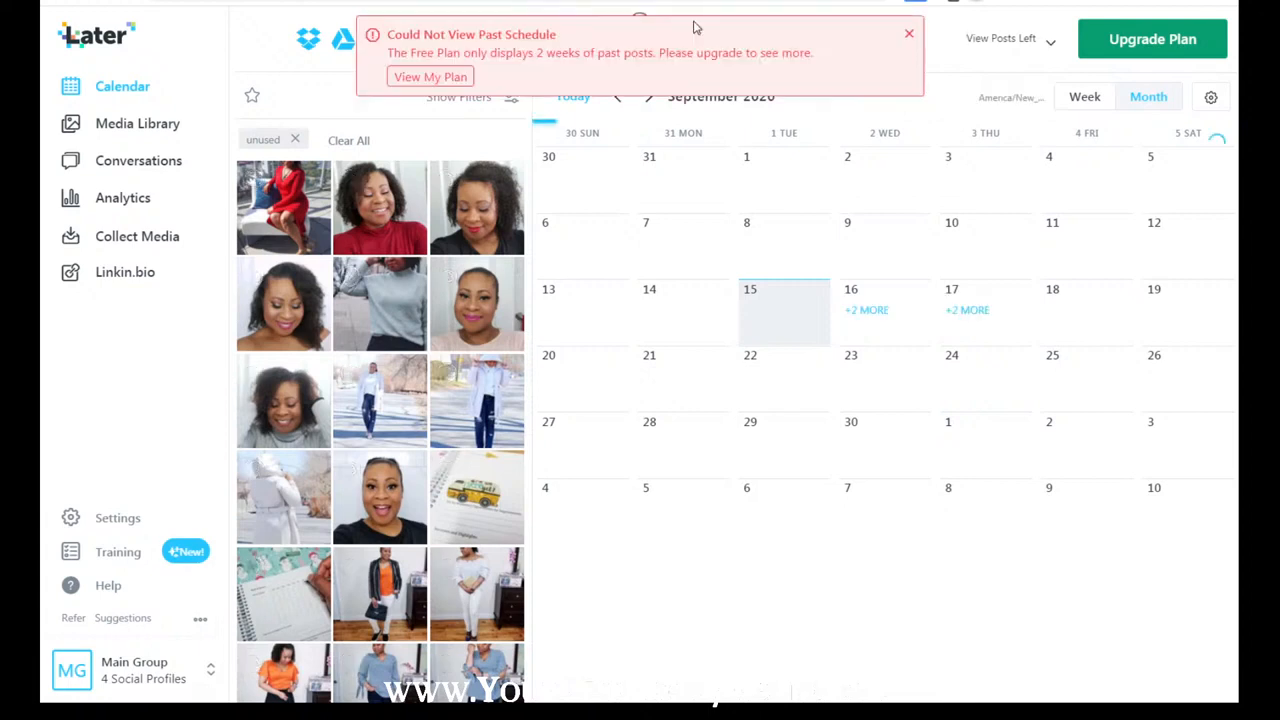
left_click(911, 35)
left_click(705, 28)
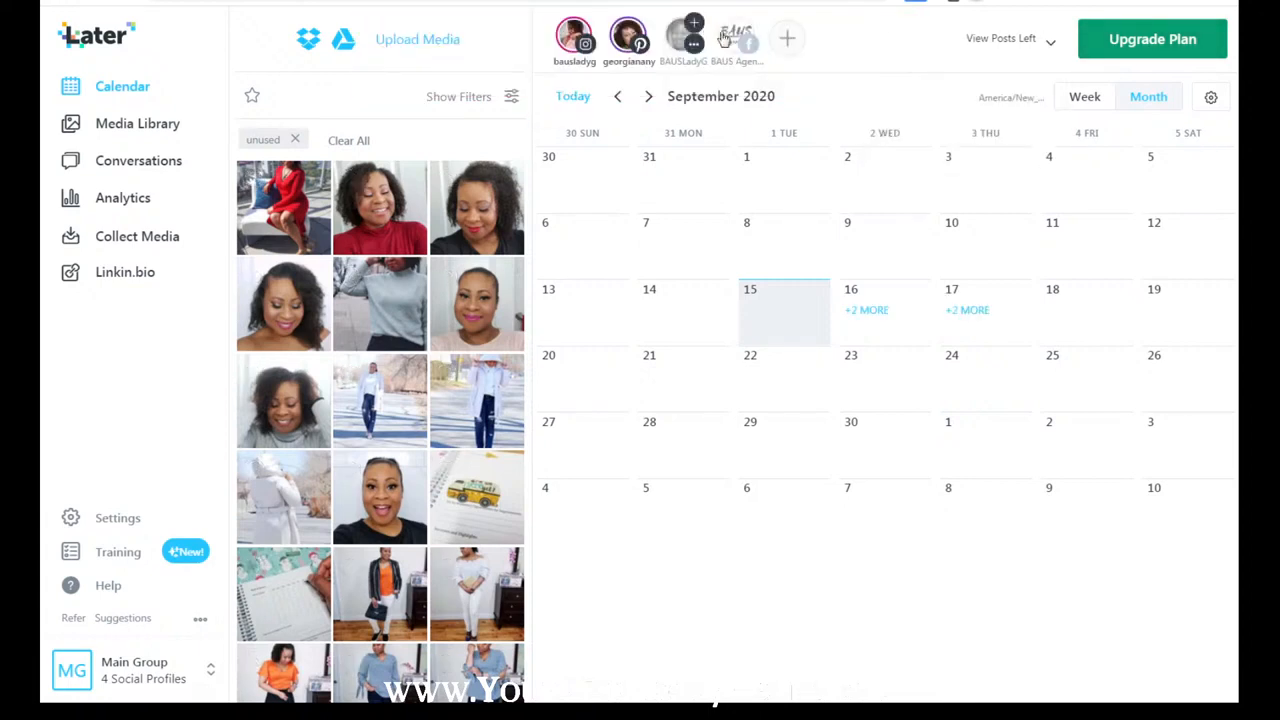
left_click(908, 36)
left_click(748, 35)
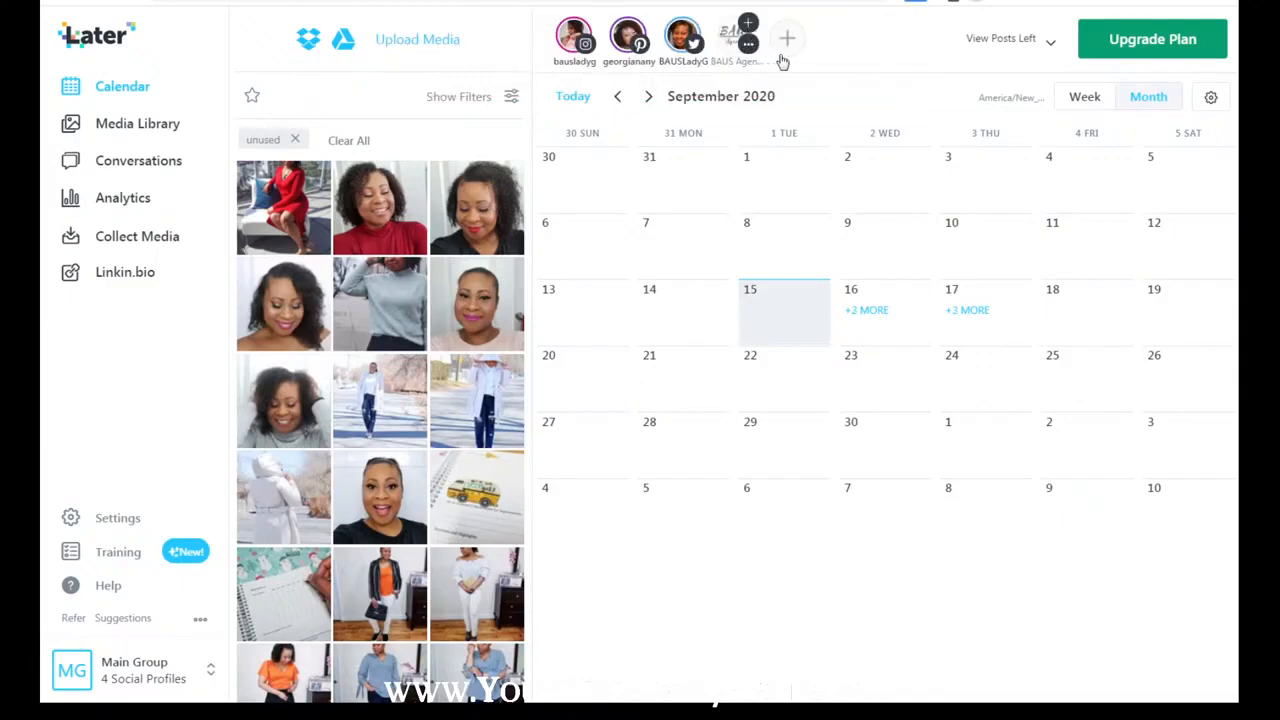
Step: Create a September 15 post from the grey sweater photo, captioned "I hate to say it out loud but it looks like sweater weather is here."
left_click(910, 36)
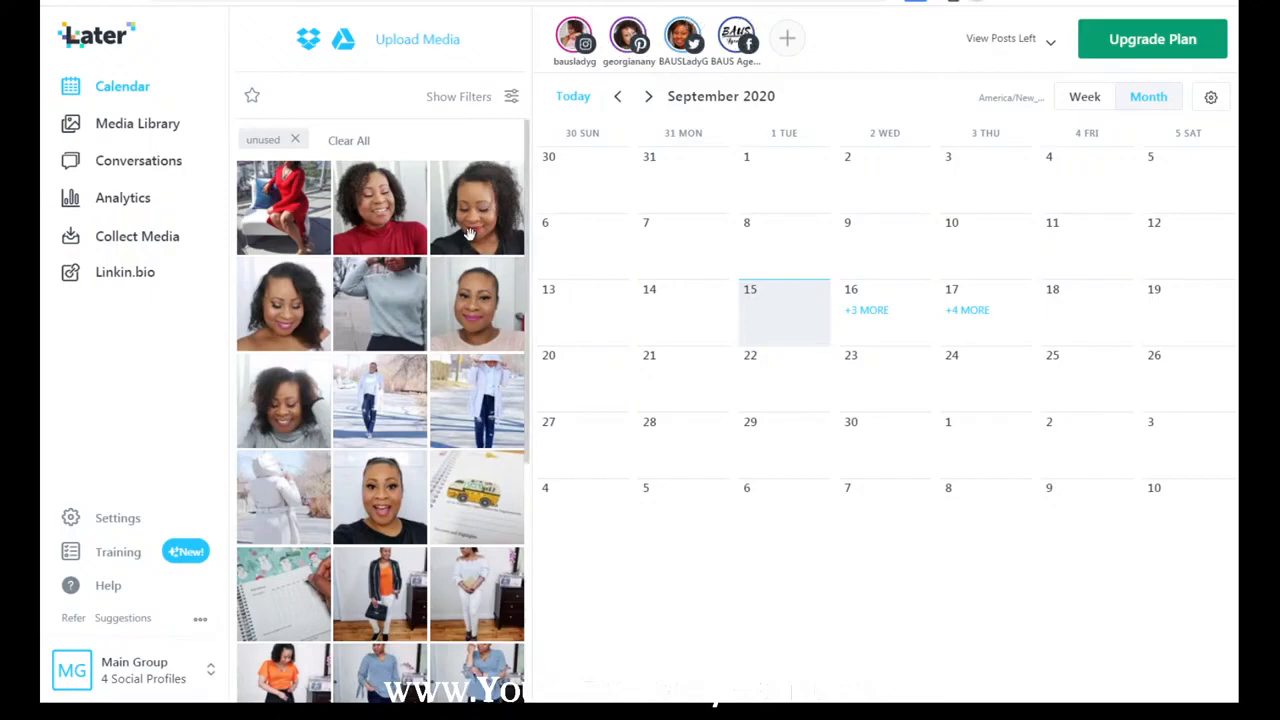
left_click_drag(370, 302, 797, 303)
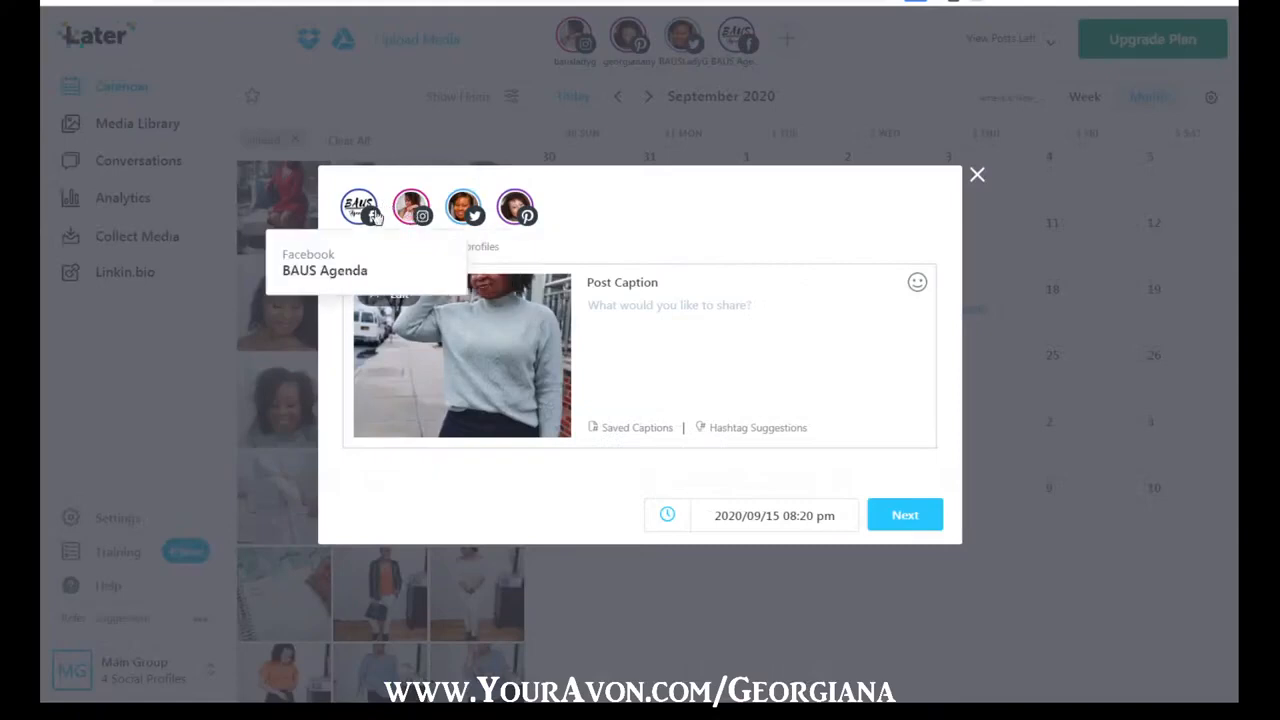
left_click(628, 307)
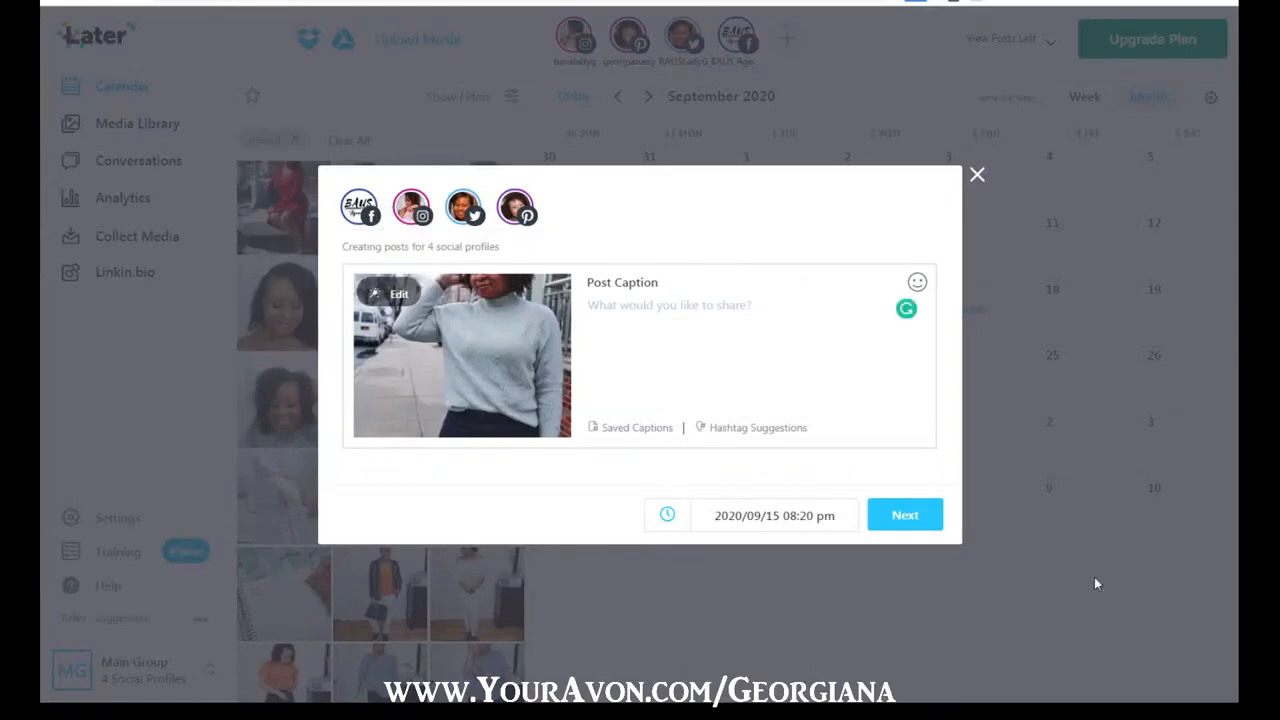
type("I hate to add")
key("BackSpace")
key("BackSpace")
key("BackSpace")
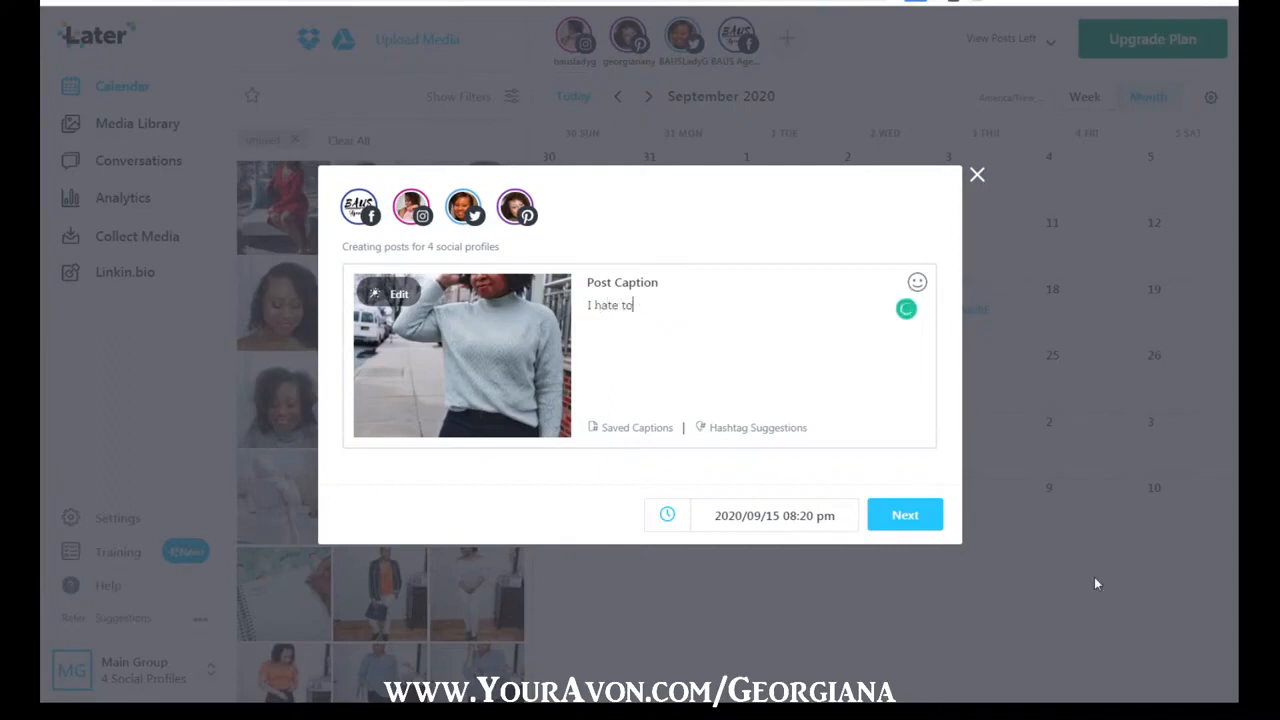
type("say it out loud but it looks like swe")
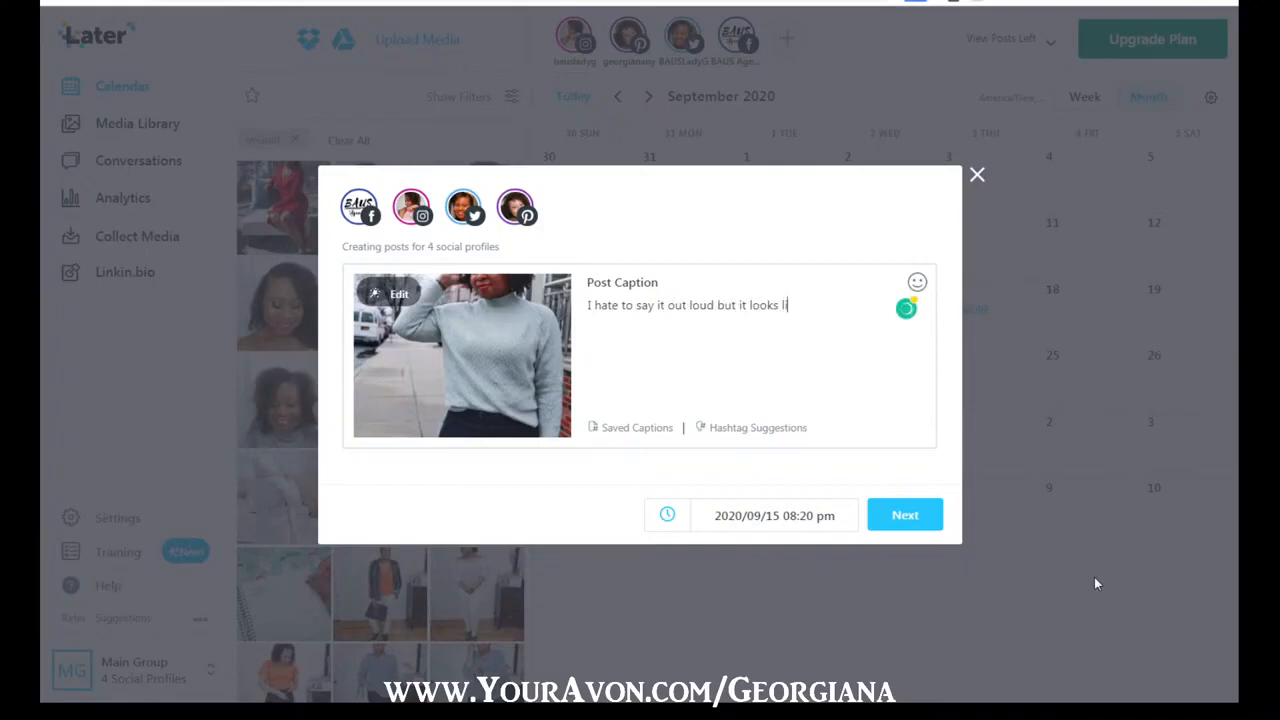
type("ater weather")
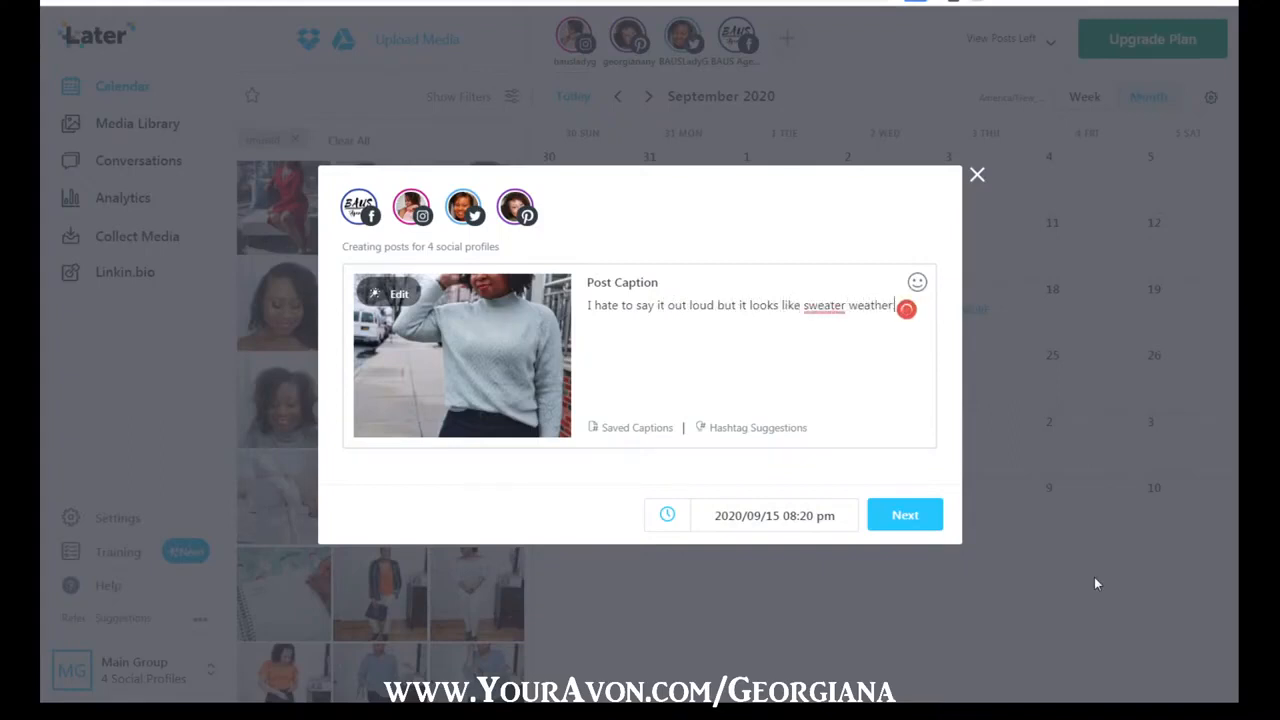
type(" is here.")
Step: Insert the saved Fashion caption with its hashtags below the post's caption text and close the saved captions
left_click(651, 437)
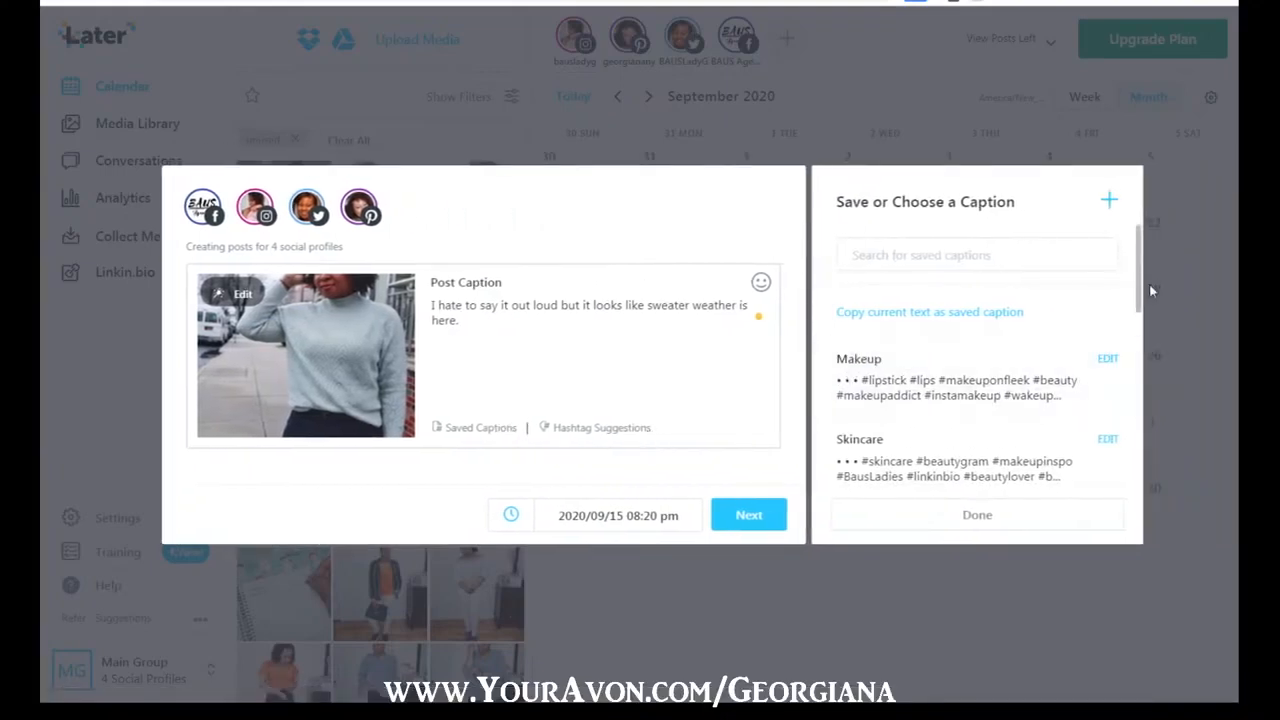
scroll(1140, 290, "down", 2)
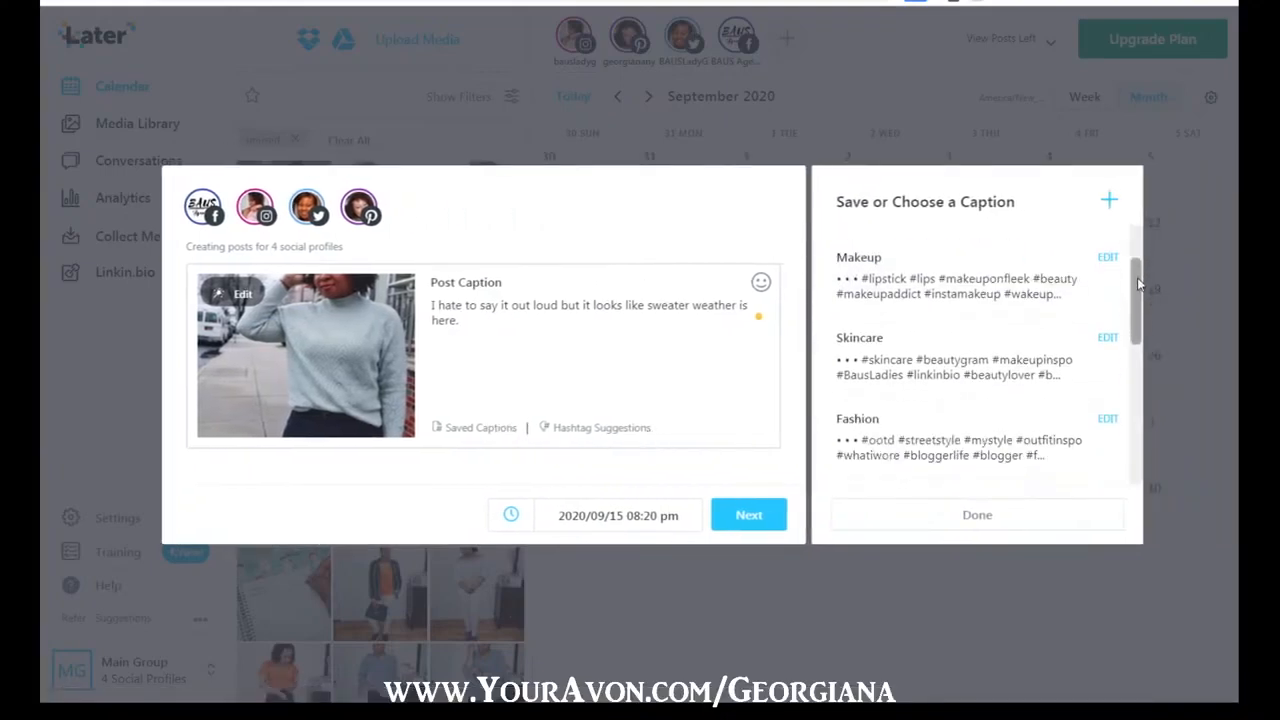
scroll(1137, 277, "down", 1)
scroll(1137, 277, "up", 2)
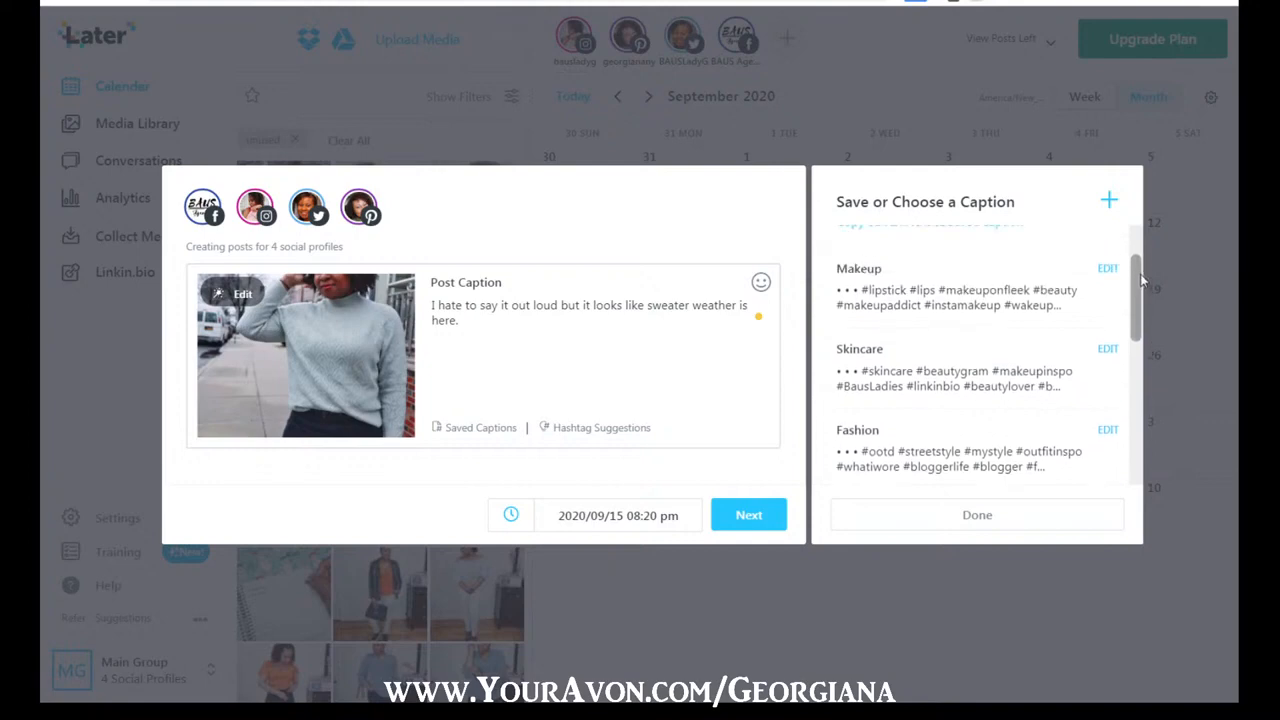
scroll(1140, 280, "up", 1)
scroll(1138, 285, "down", 2)
mouse_move(1137, 282)
left_mouse_down()
mouse_move(1145, 427)
mouse_move(1147, 262)
mouse_move(1151, 298)
left_mouse_up()
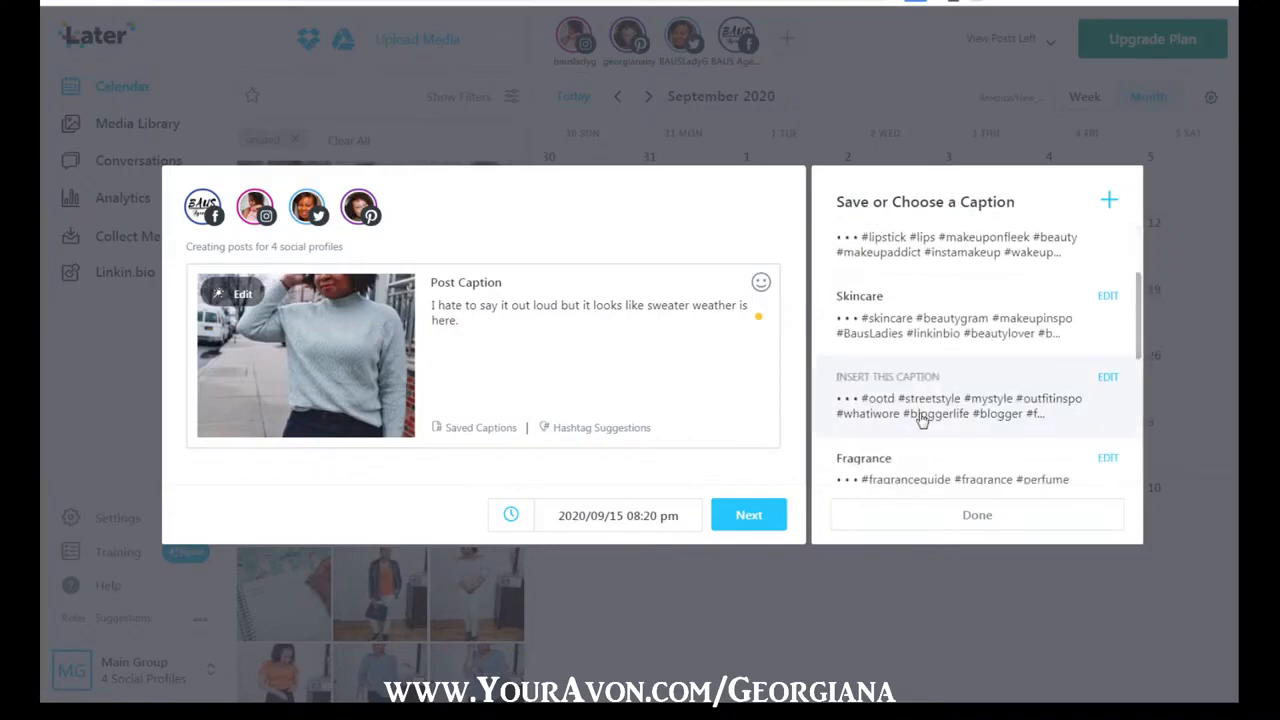
left_click(918, 418)
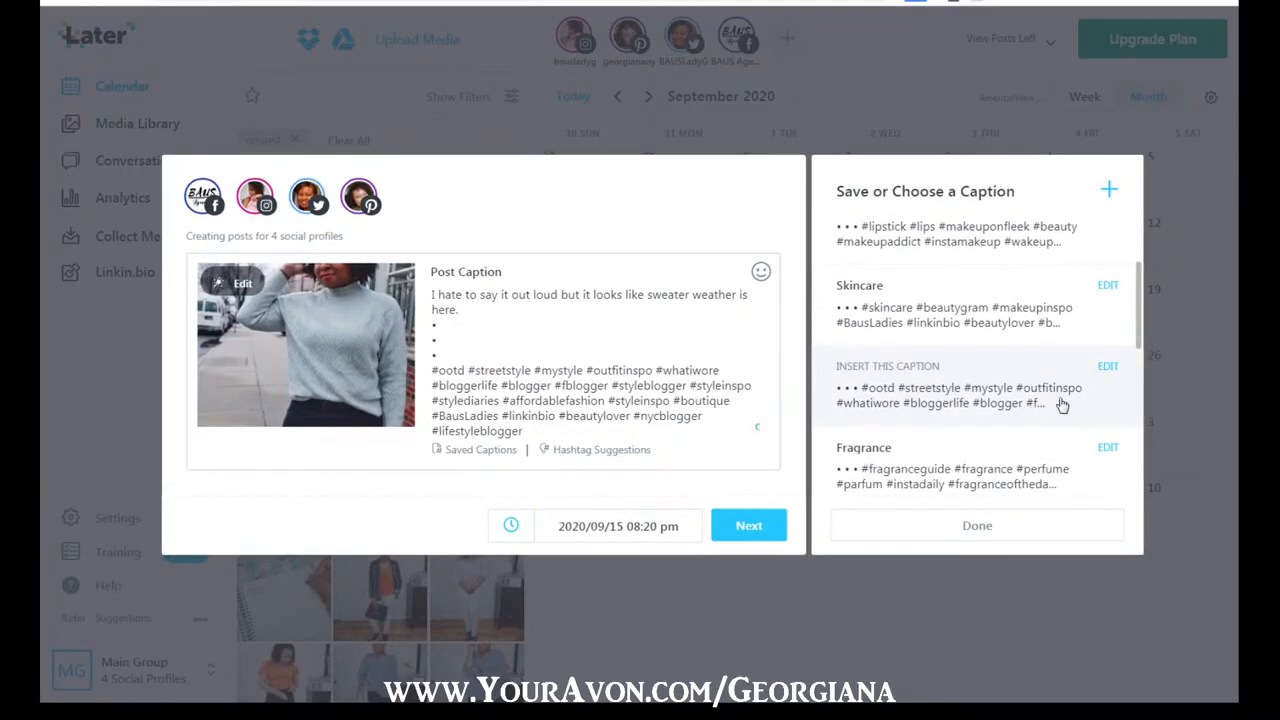
left_click(986, 534)
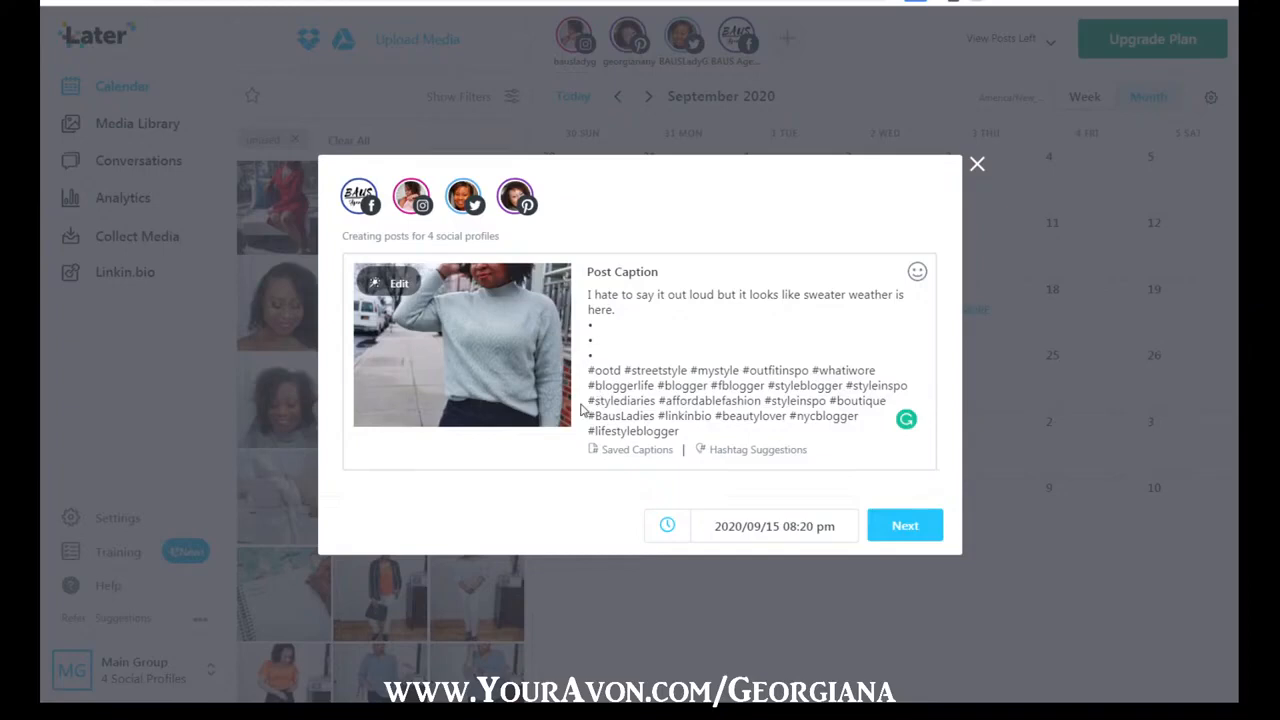
Step: Add the hashtags #fall #fallfashion #sweaterweather in front of #ootd in the post caption
type("#")
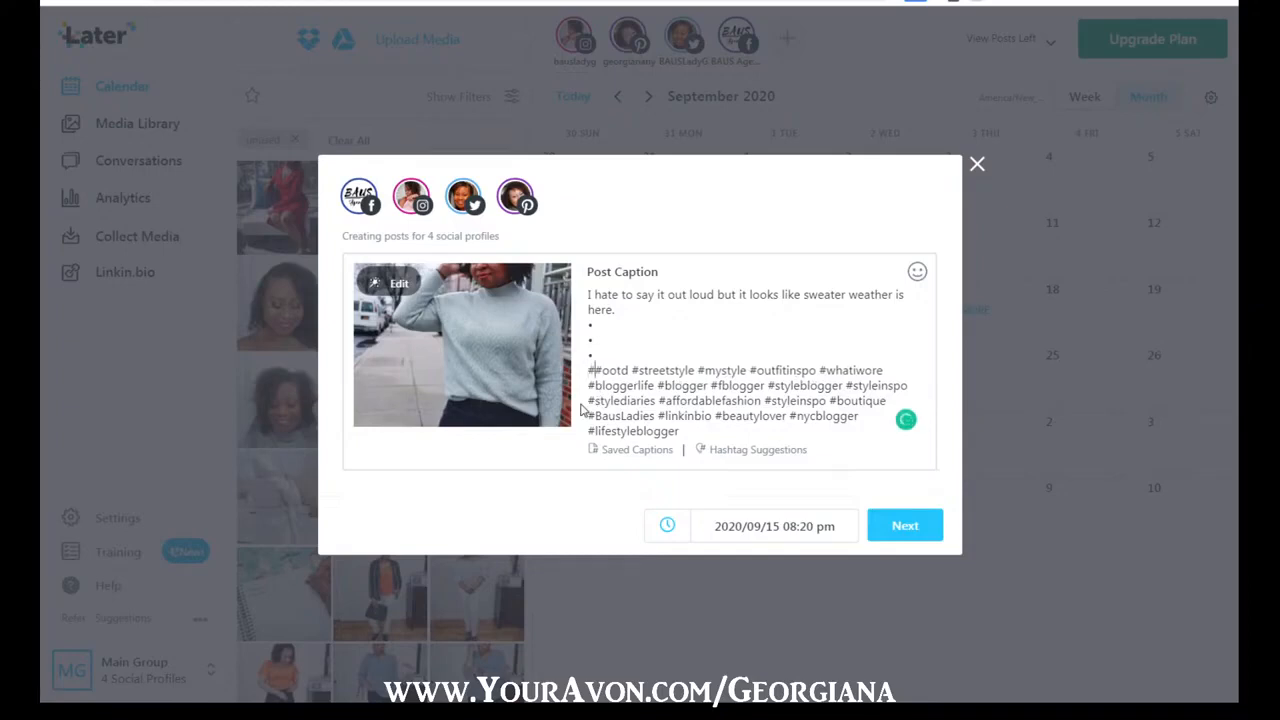
type("fall #")
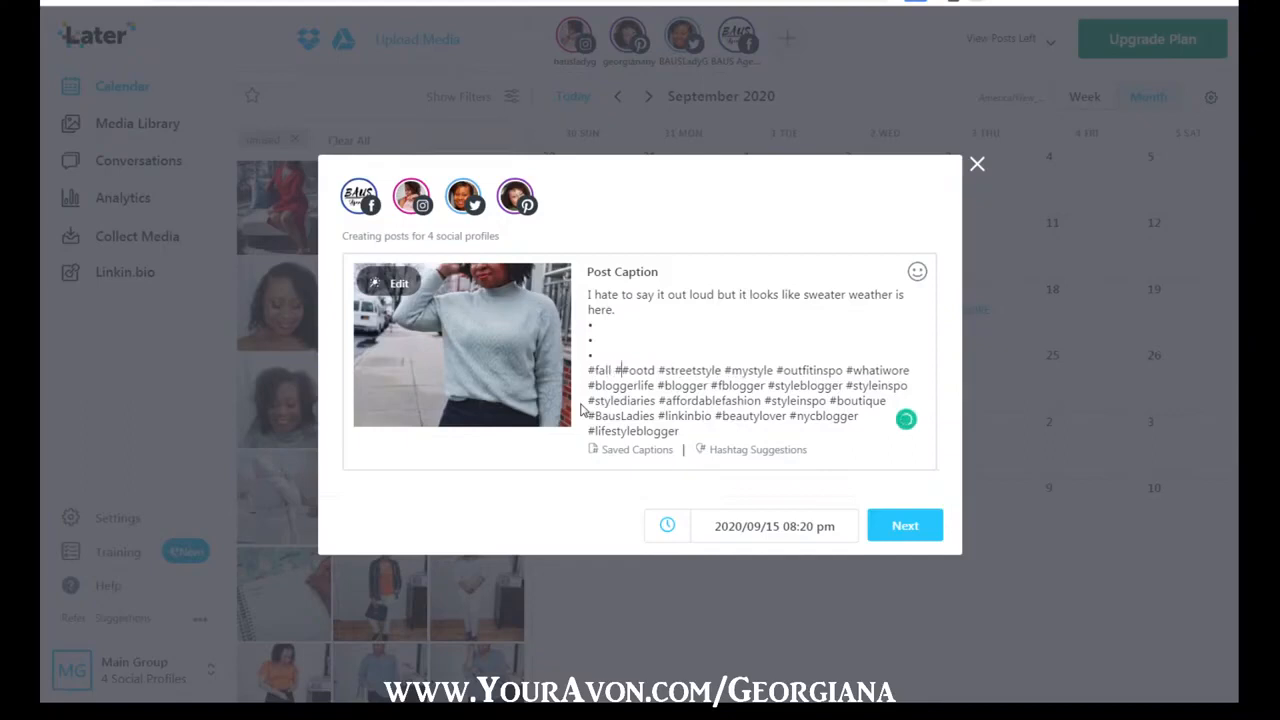
type("fall")
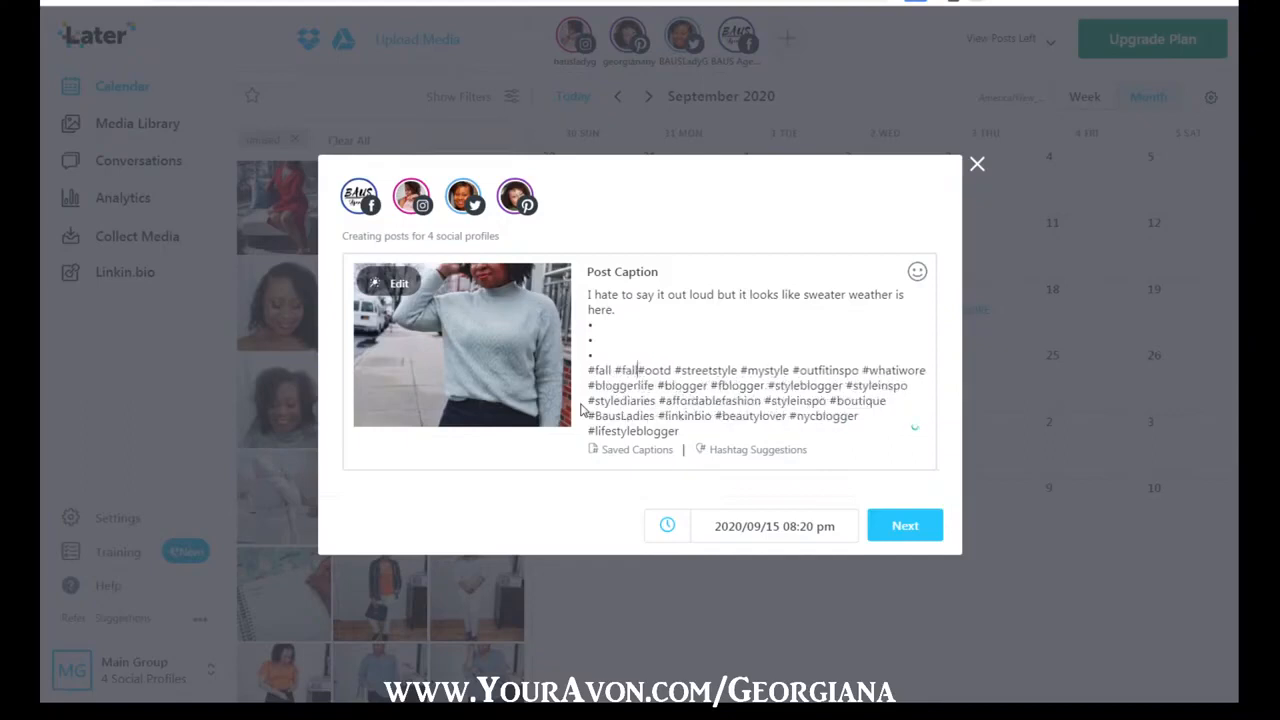
type("fashion #s")
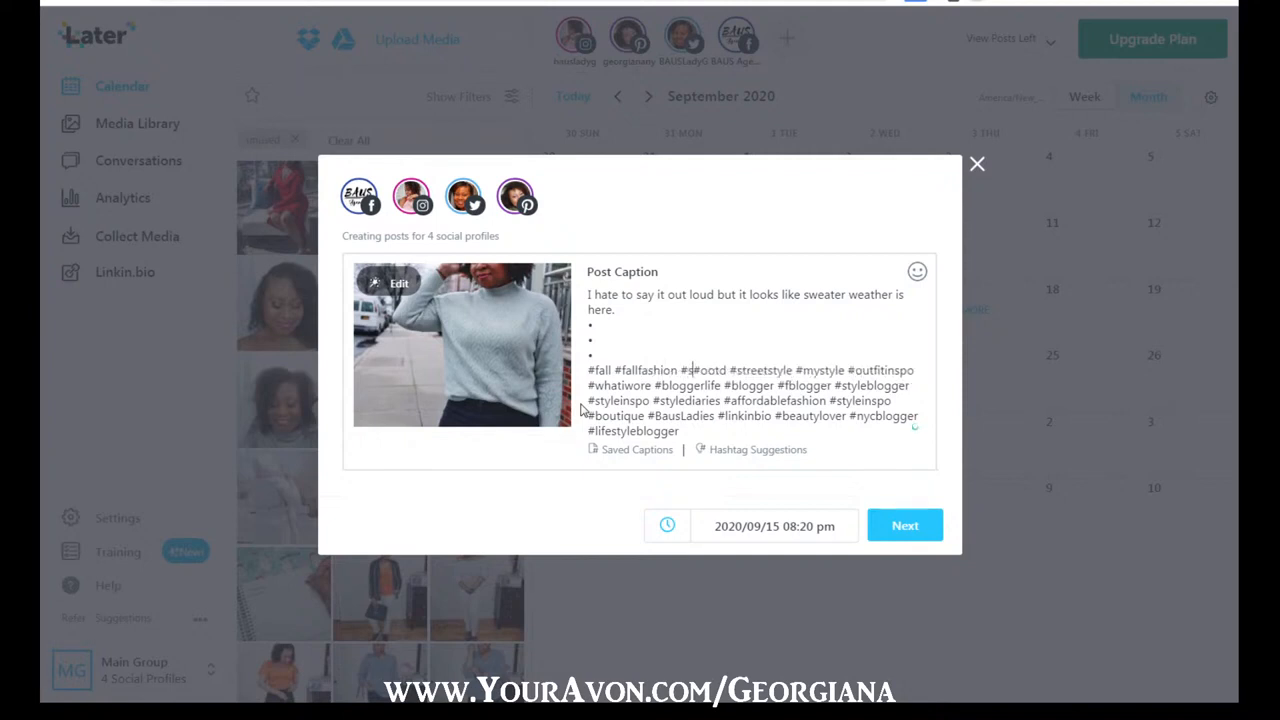
type("weaterwea")
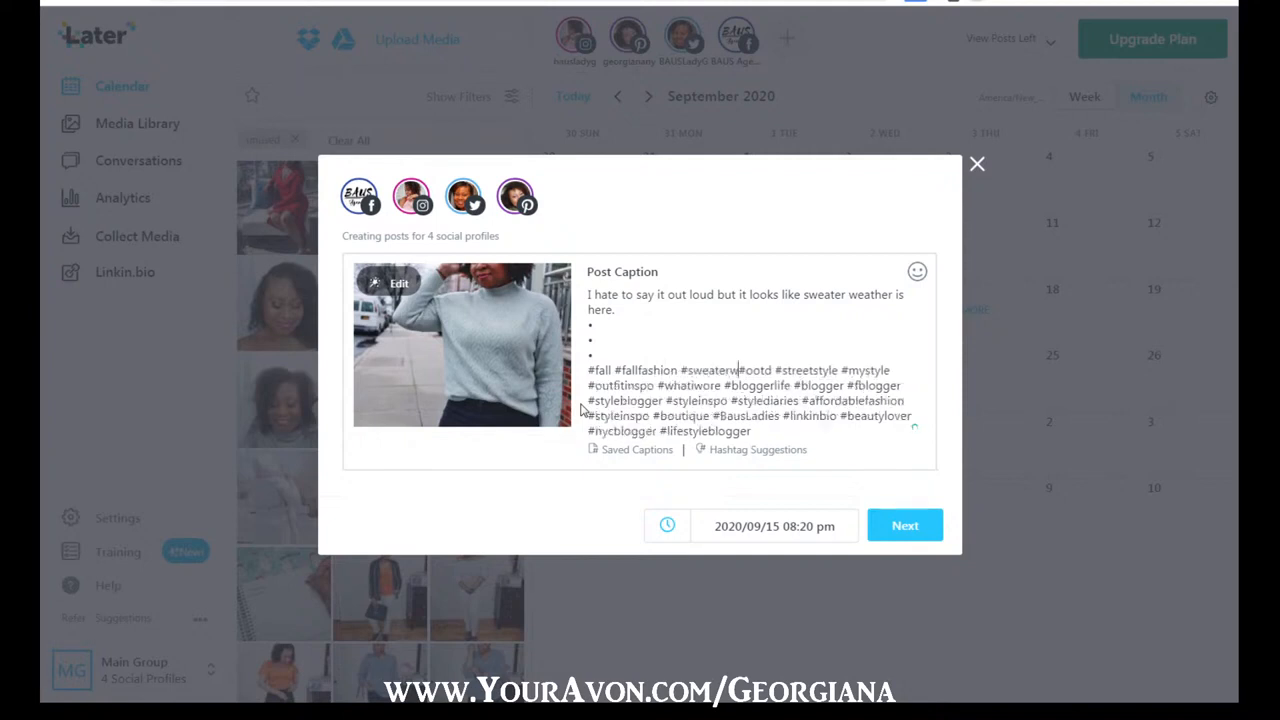
type("ther")
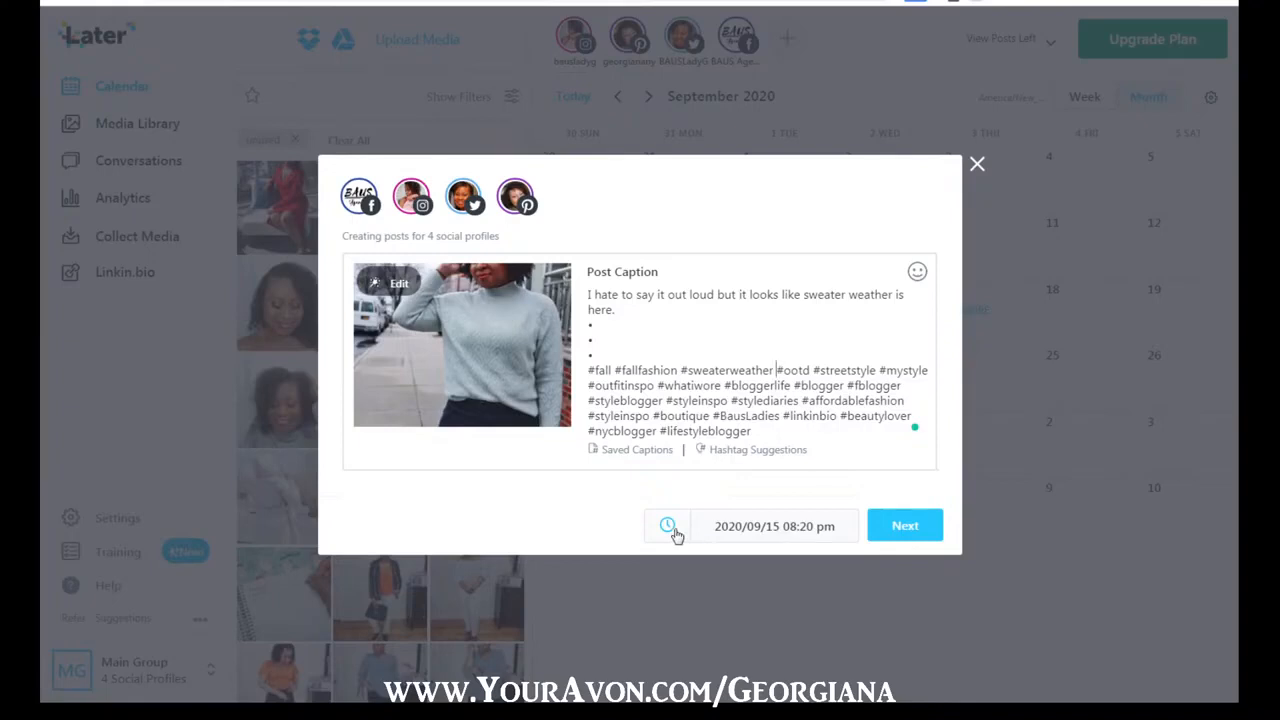
Step: Set the posting time to 9:00 pm on 2020/09/15 and continue to the individual post for each social profile
left_click(812, 538)
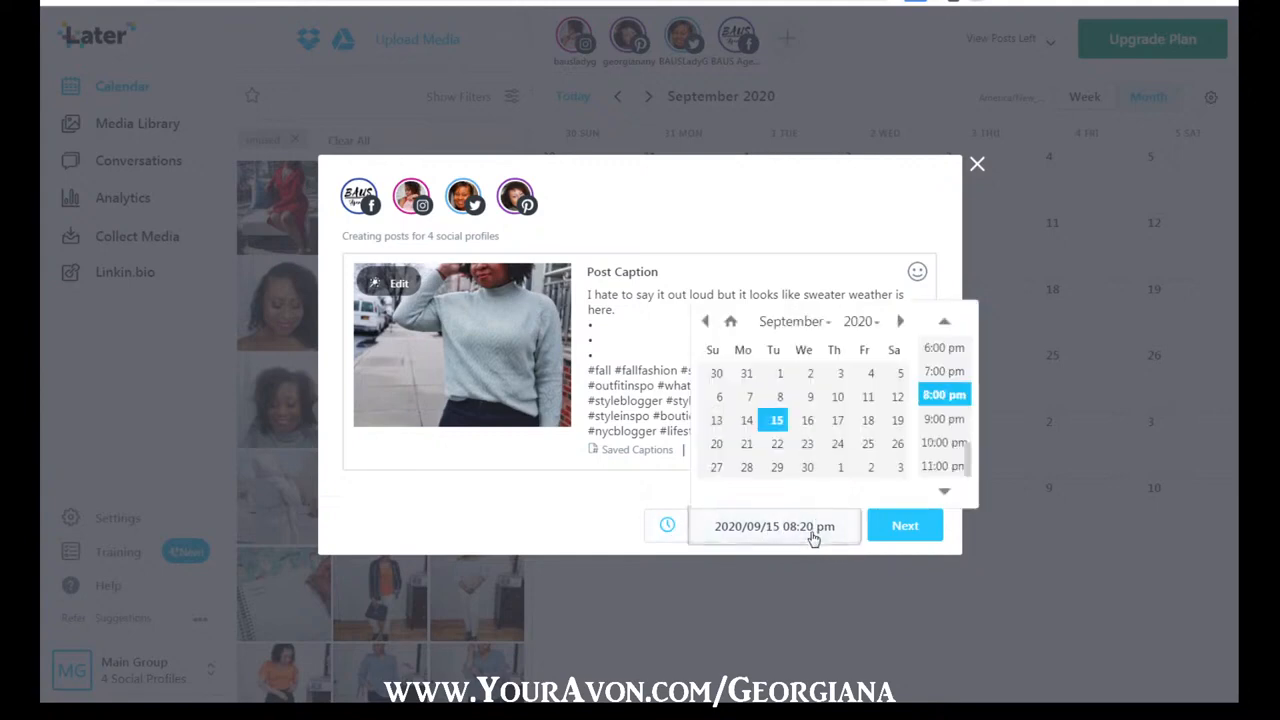
left_click_drag(969, 462, 972, 472)
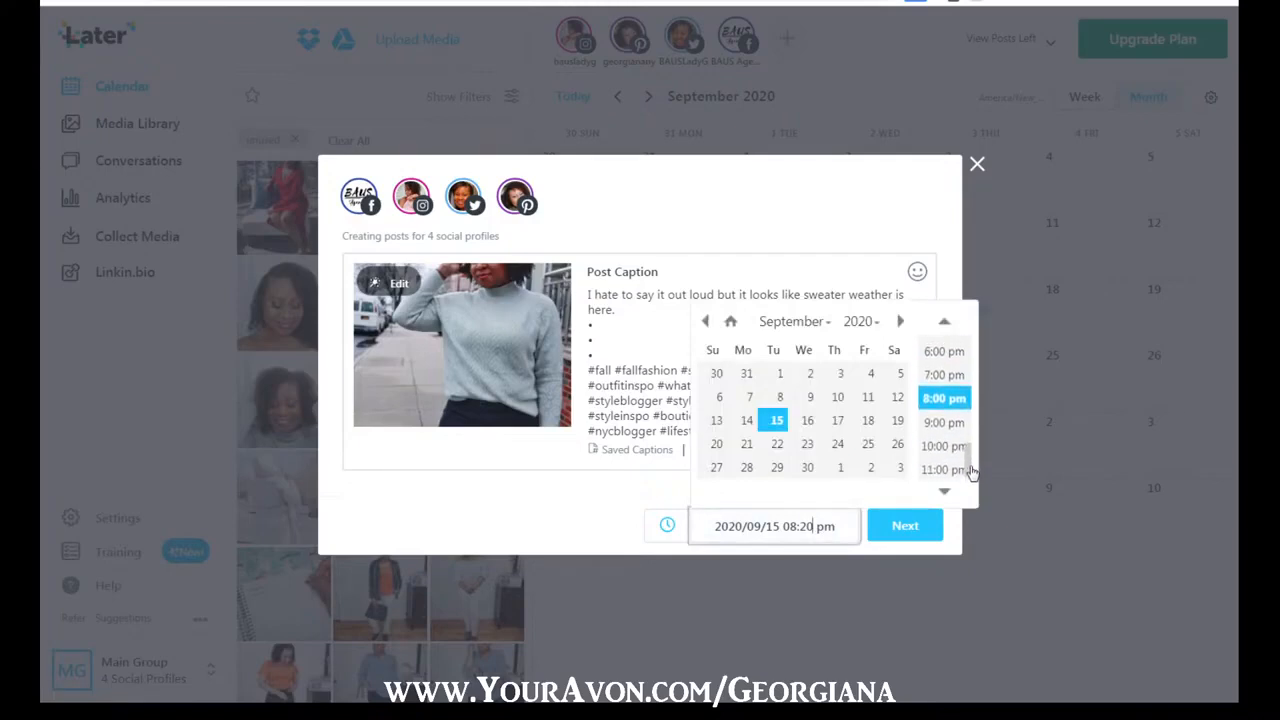
left_click(944, 422)
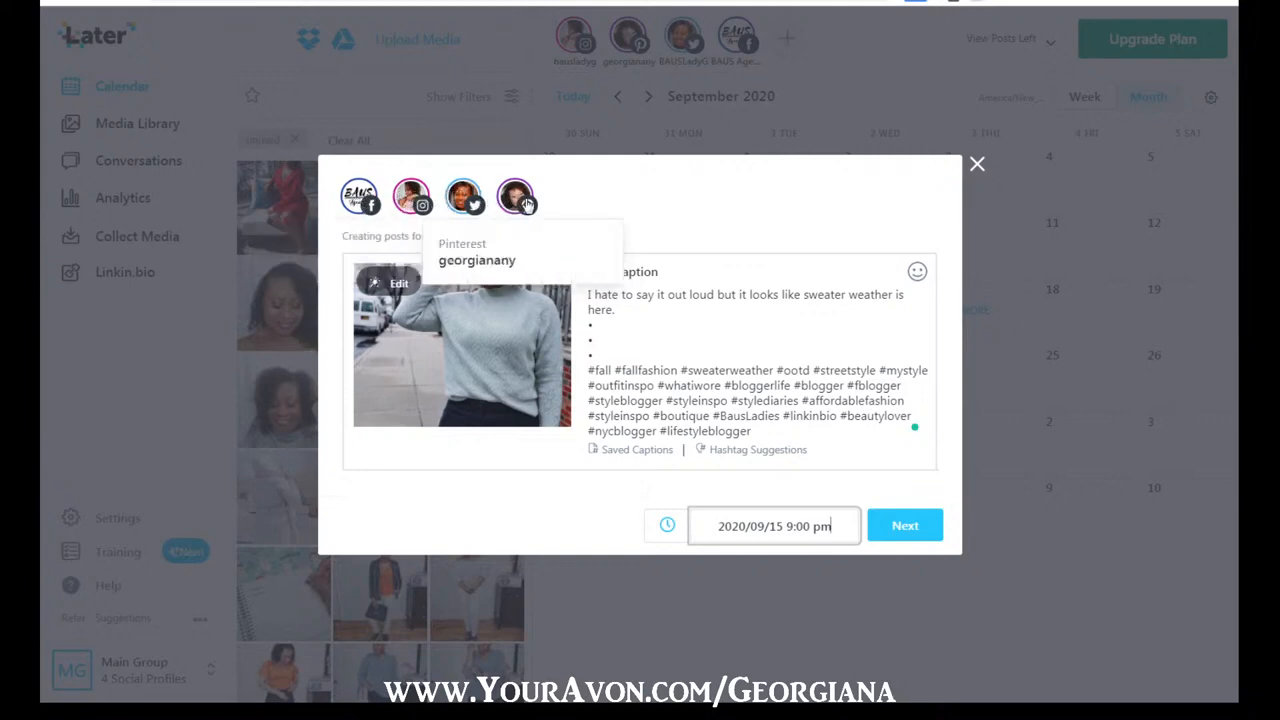
left_click(901, 533)
Step: Review the Facebook, Instagram and Twitter versions of the post, including any changes needed
scroll(857, 440, "down", 2)
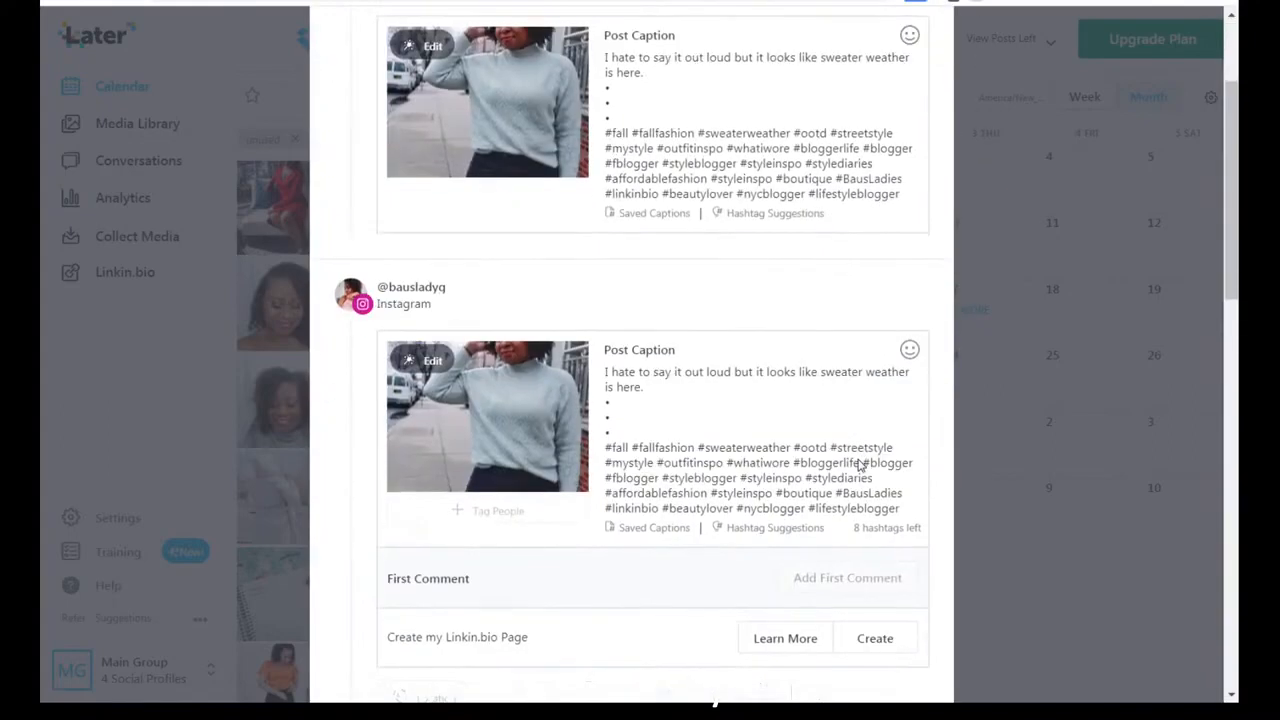
scroll(858, 460, "up", 1)
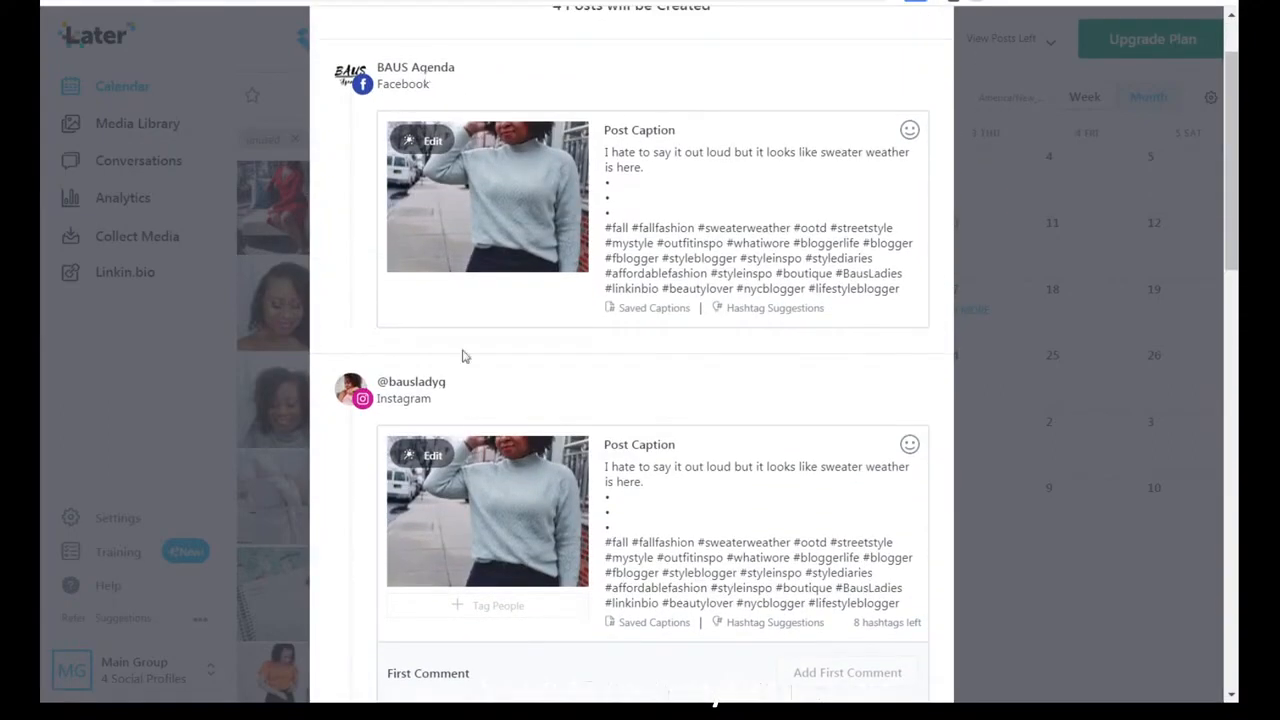
scroll(482, 505, "down", 3)
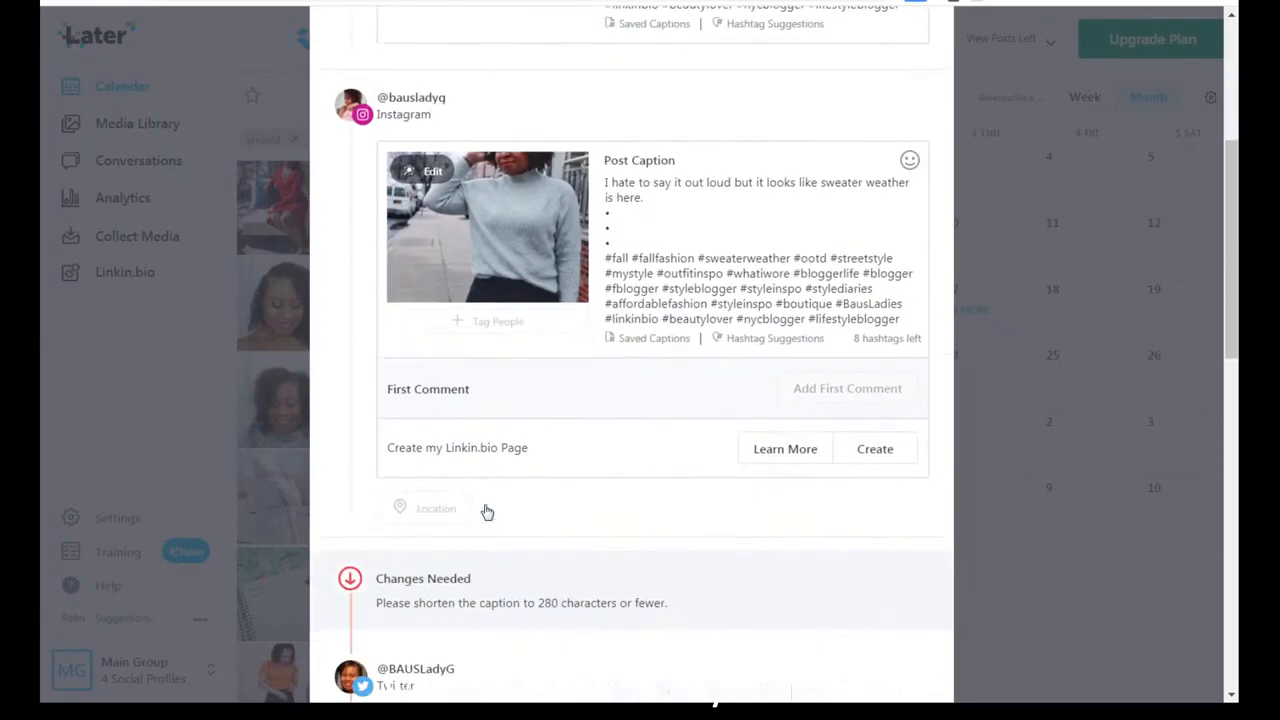
scroll(484, 510, "up", 1)
scroll(485, 509, "up", 3)
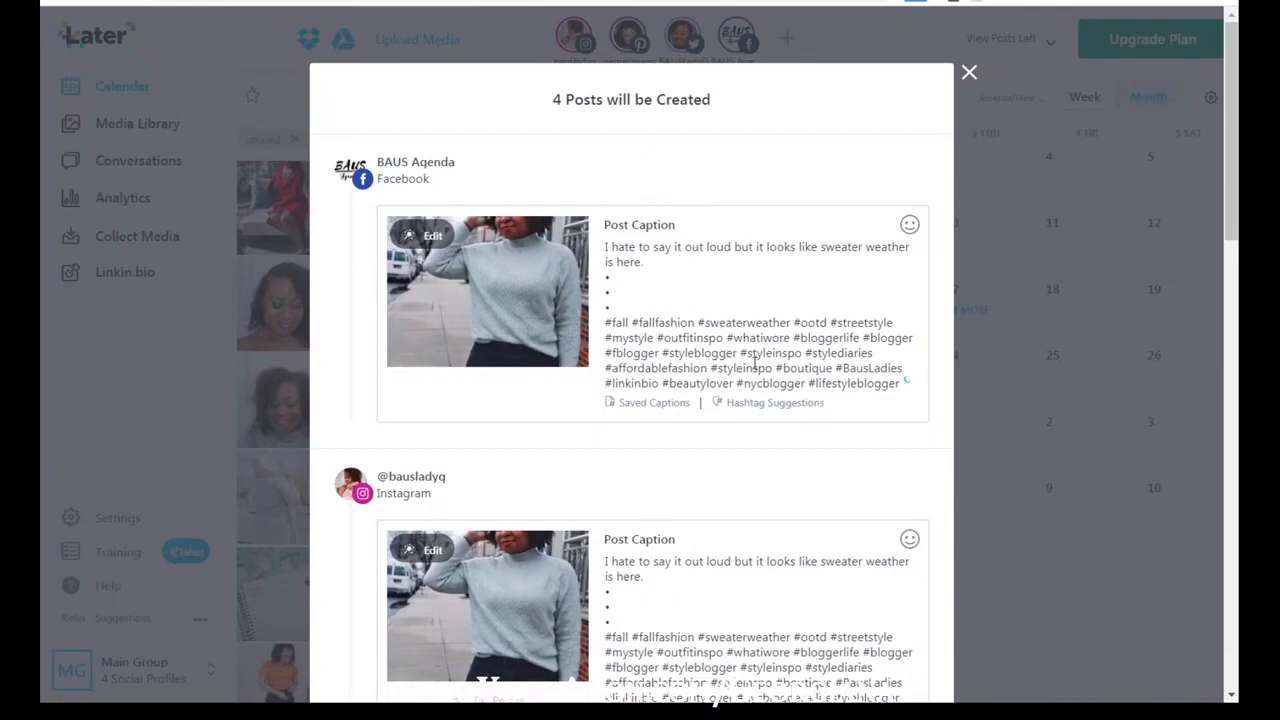
scroll(717, 320, "down", 1)
scroll(717, 320, "down", 1)
scroll(737, 371, "down", 6)
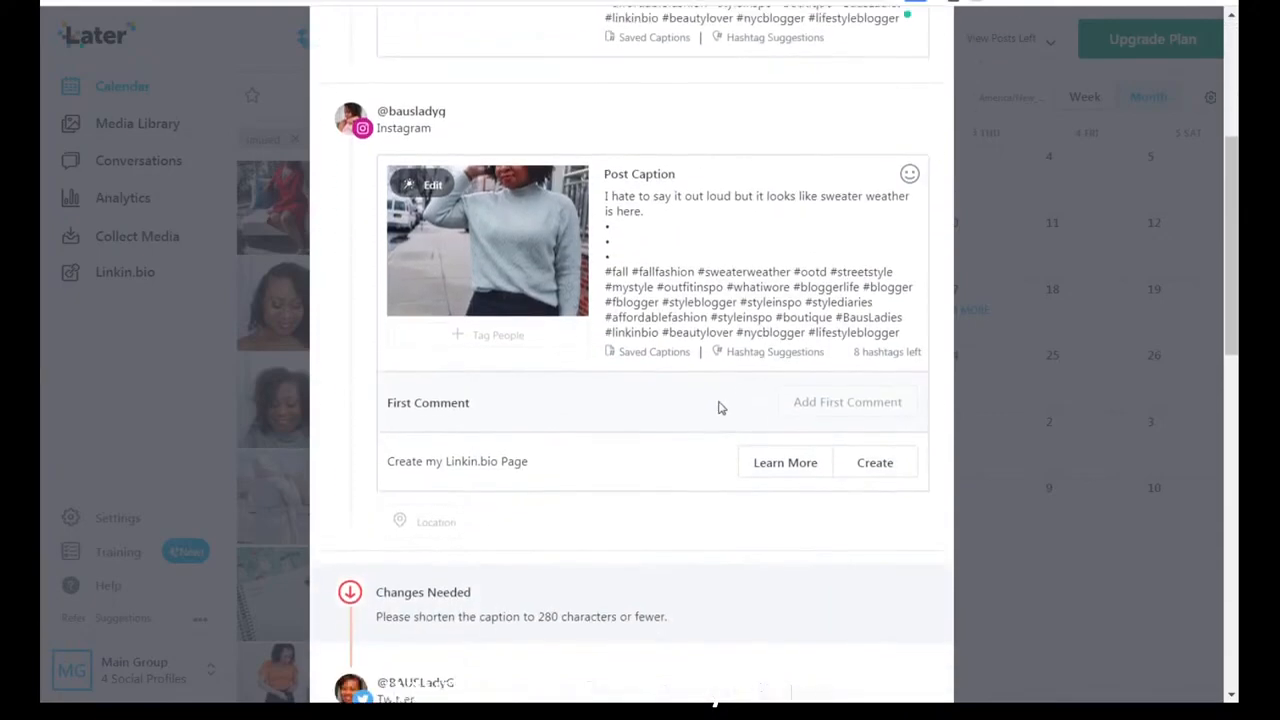
scroll(792, 390, "down", 7)
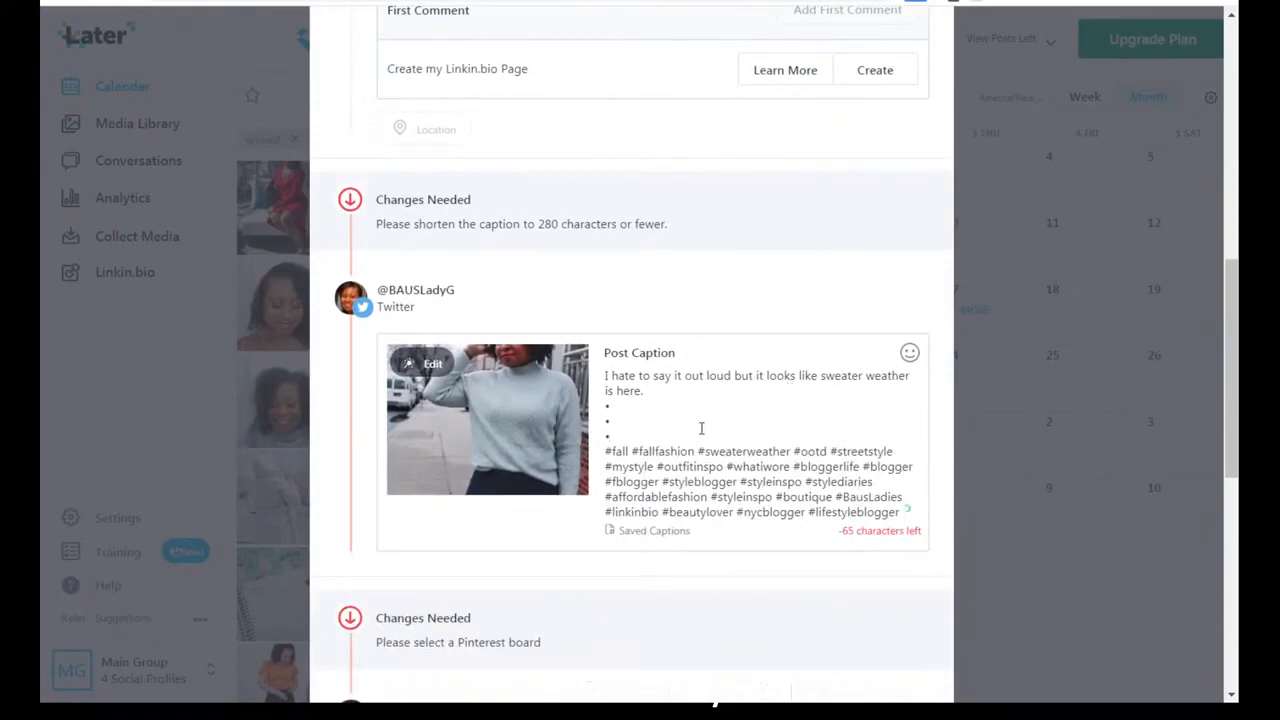
Step: Shorten the Twitter caption by removing one bullet line, #boutique, and the hashtags #linkinbio #beautylover #nycblogger #lifestyleblogger
left_click_drag(538, 224, 671, 231)
left_click(652, 480)
key("BackSpace")
key("BackSpace")
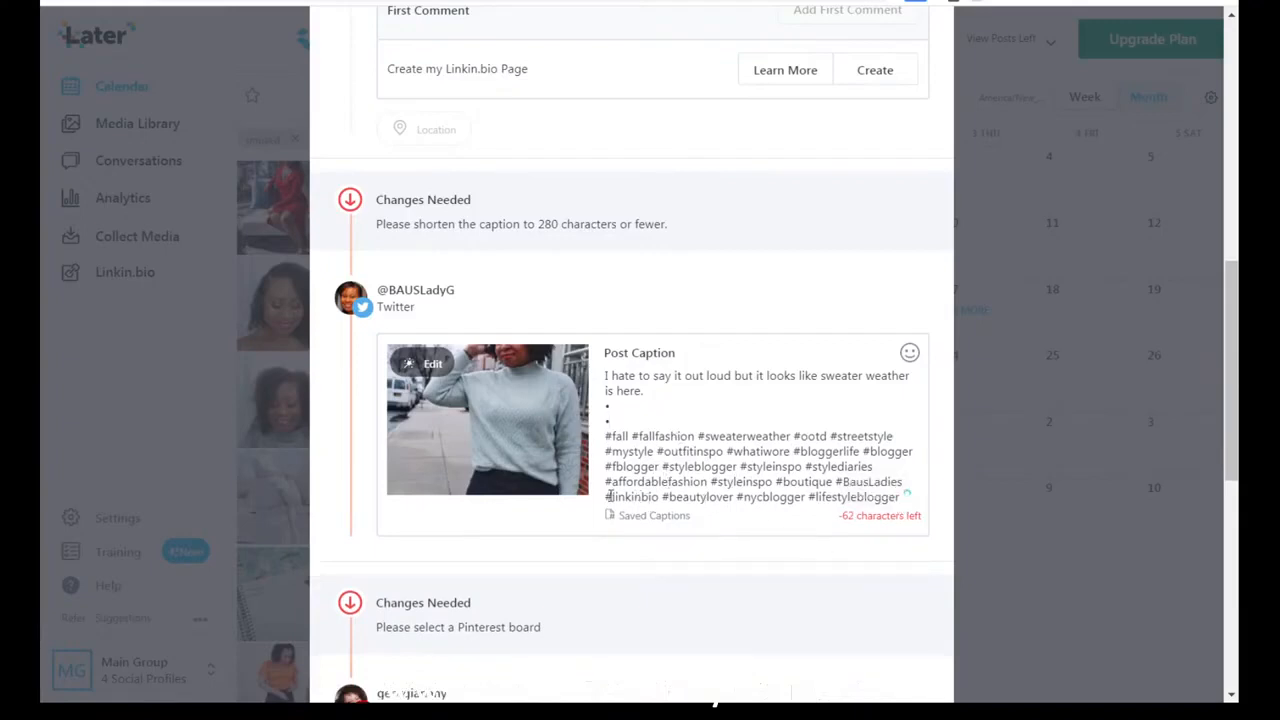
left_click_drag(607, 494, 908, 507)
key("BackSpace")
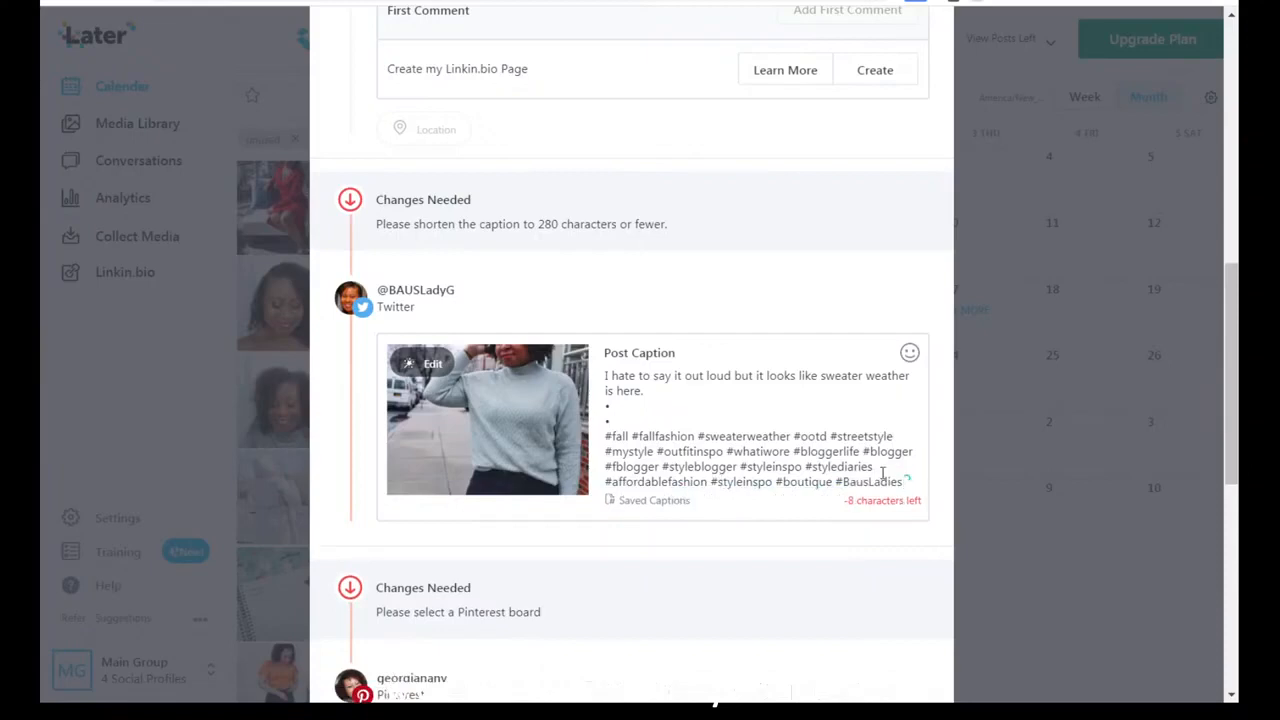
left_click_drag(834, 481, 774, 482)
key("BackSpace")
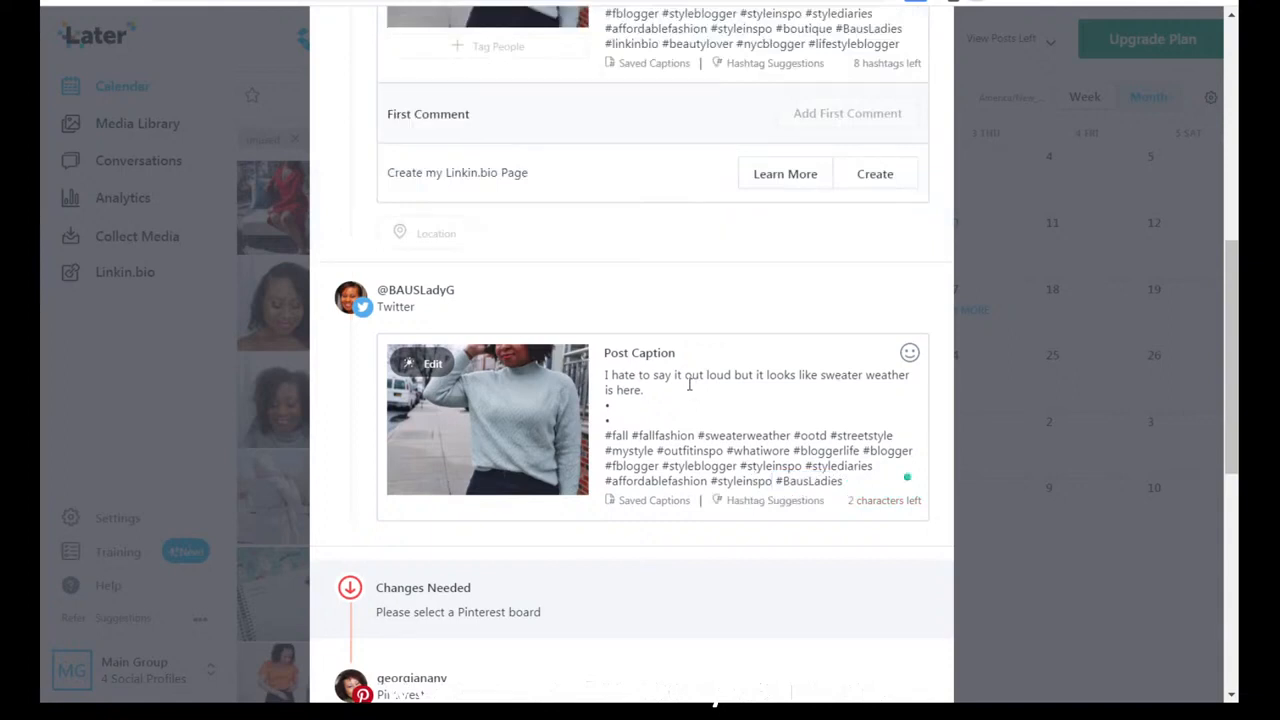
Step: Compare the Twitter caption with the Facebook and Instagram captions and check the changes needed for the Pinterest post
scroll(726, 580, "up", 2)
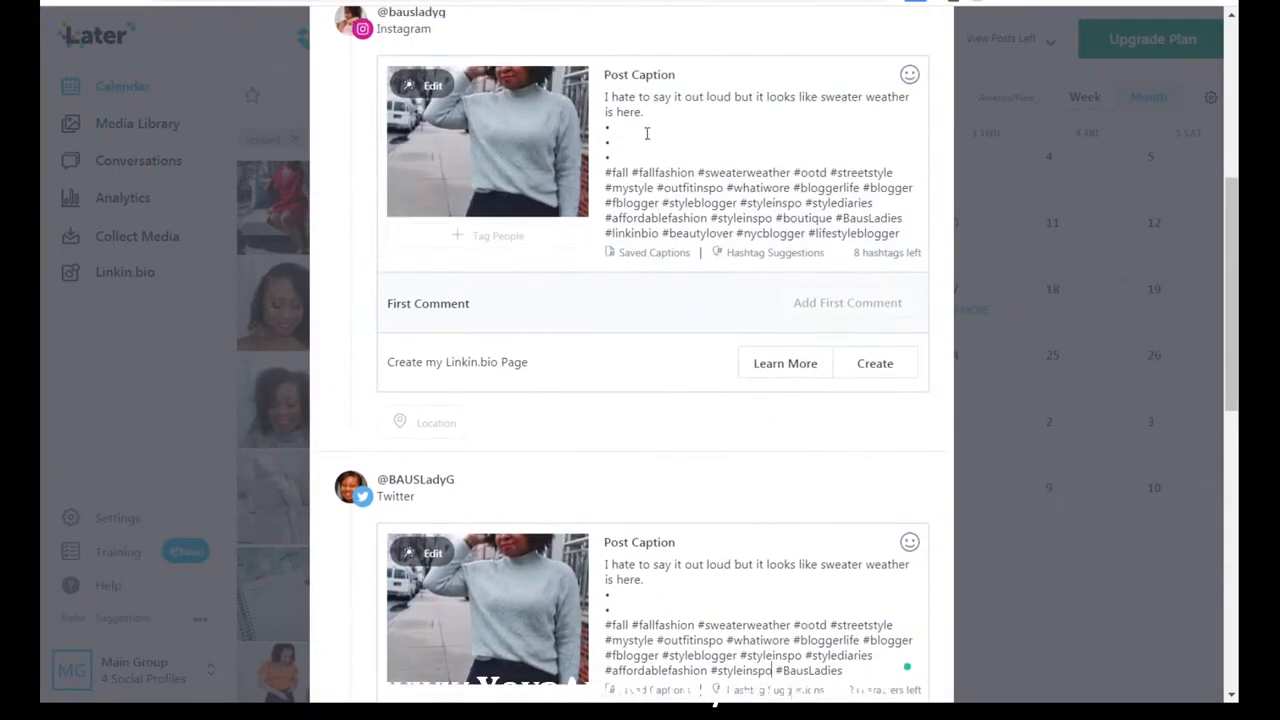
scroll(769, 463, "down", 4)
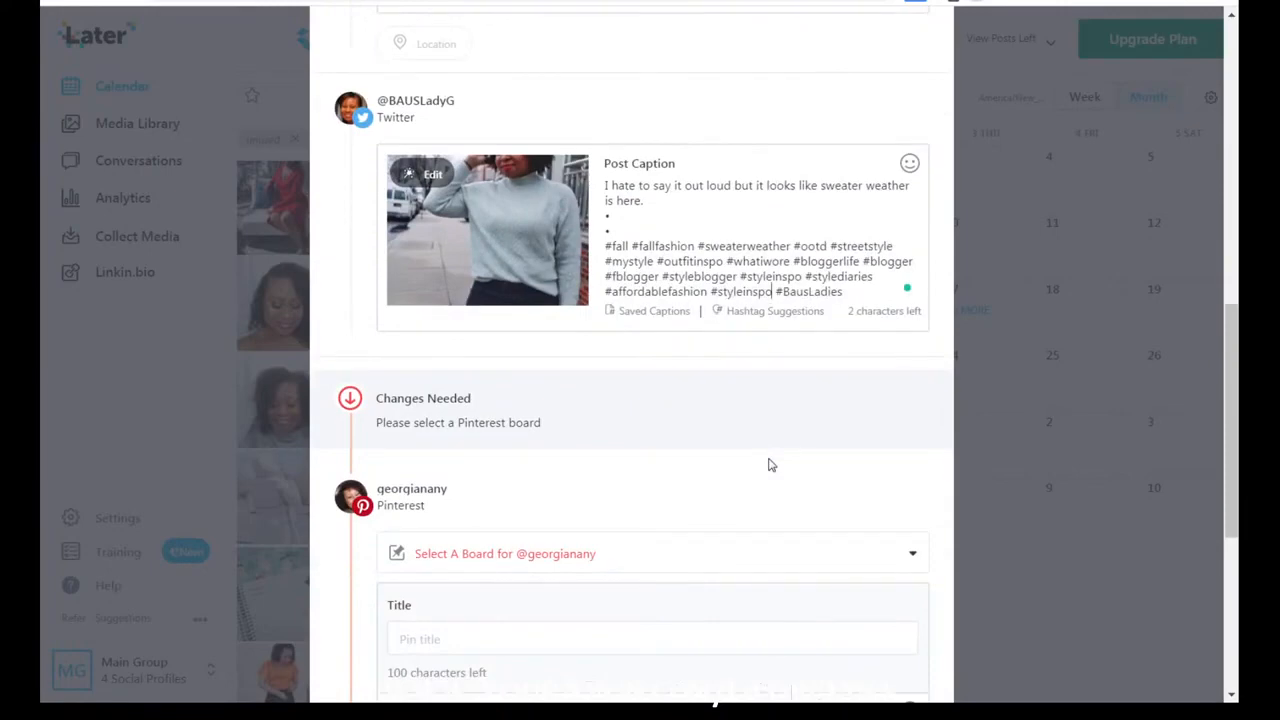
scroll(723, 520, "up", 7)
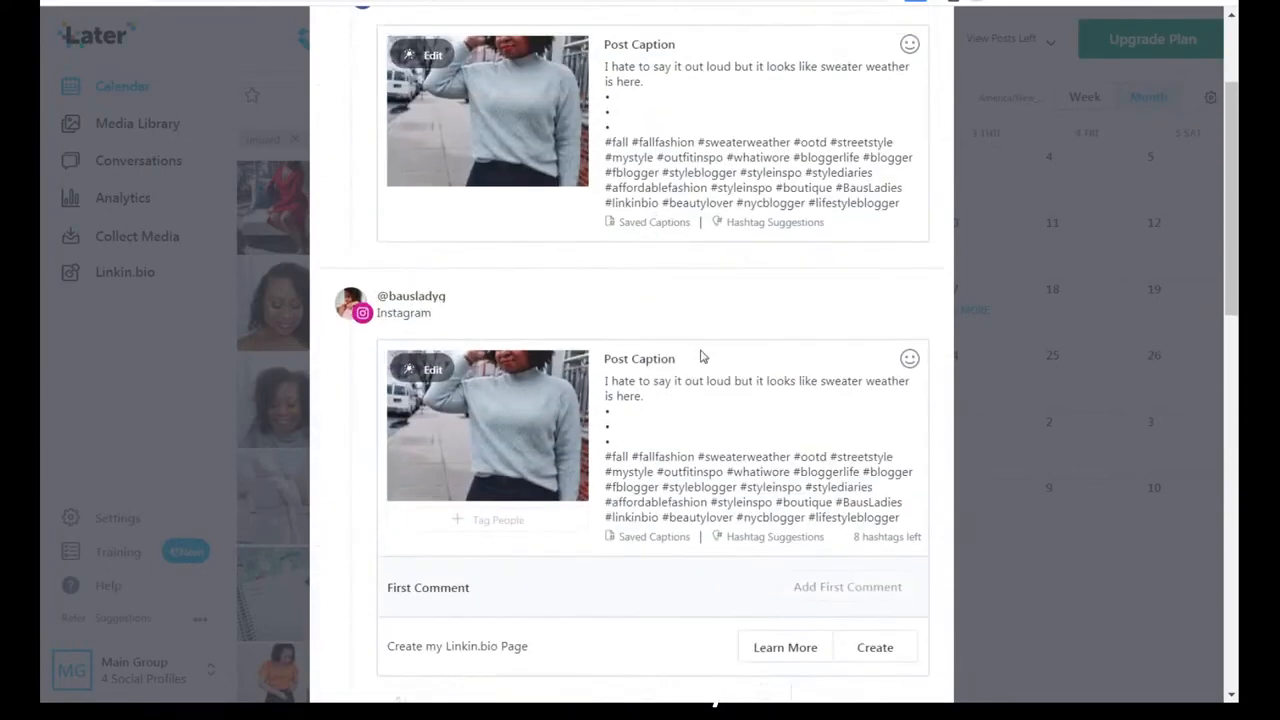
scroll(638, 548, "down", 1)
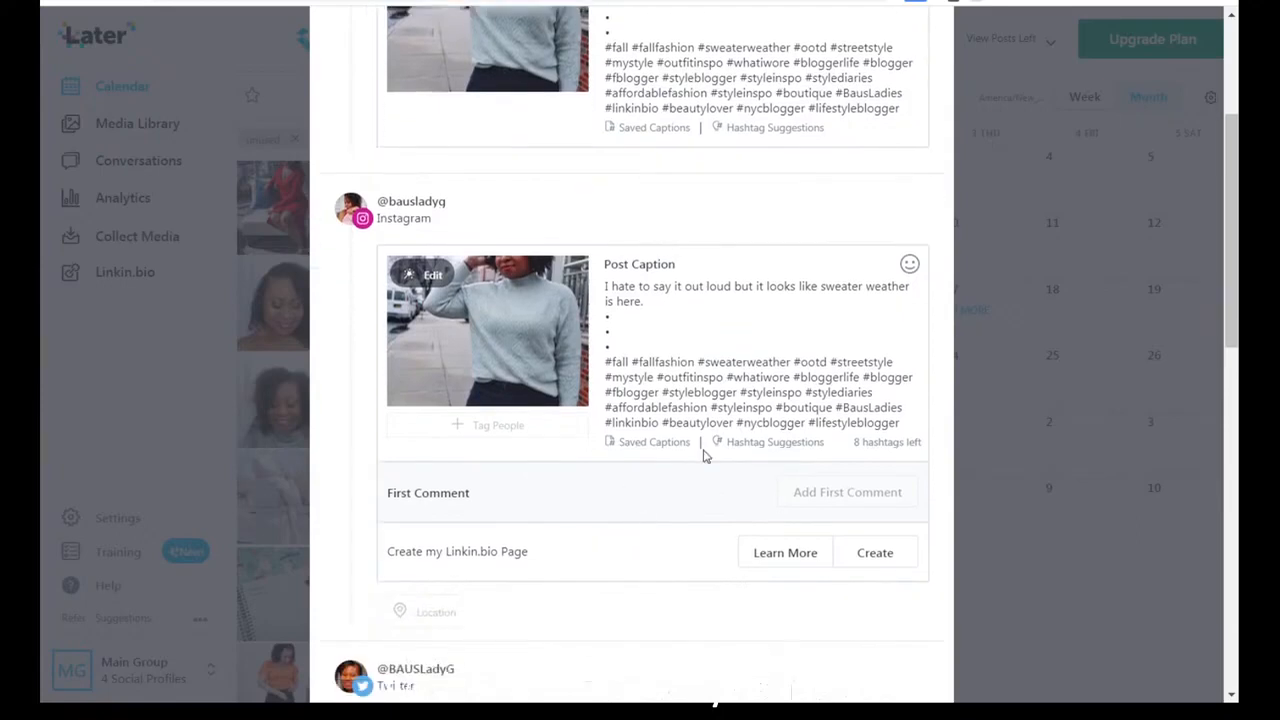
scroll(703, 450, "up", 2)
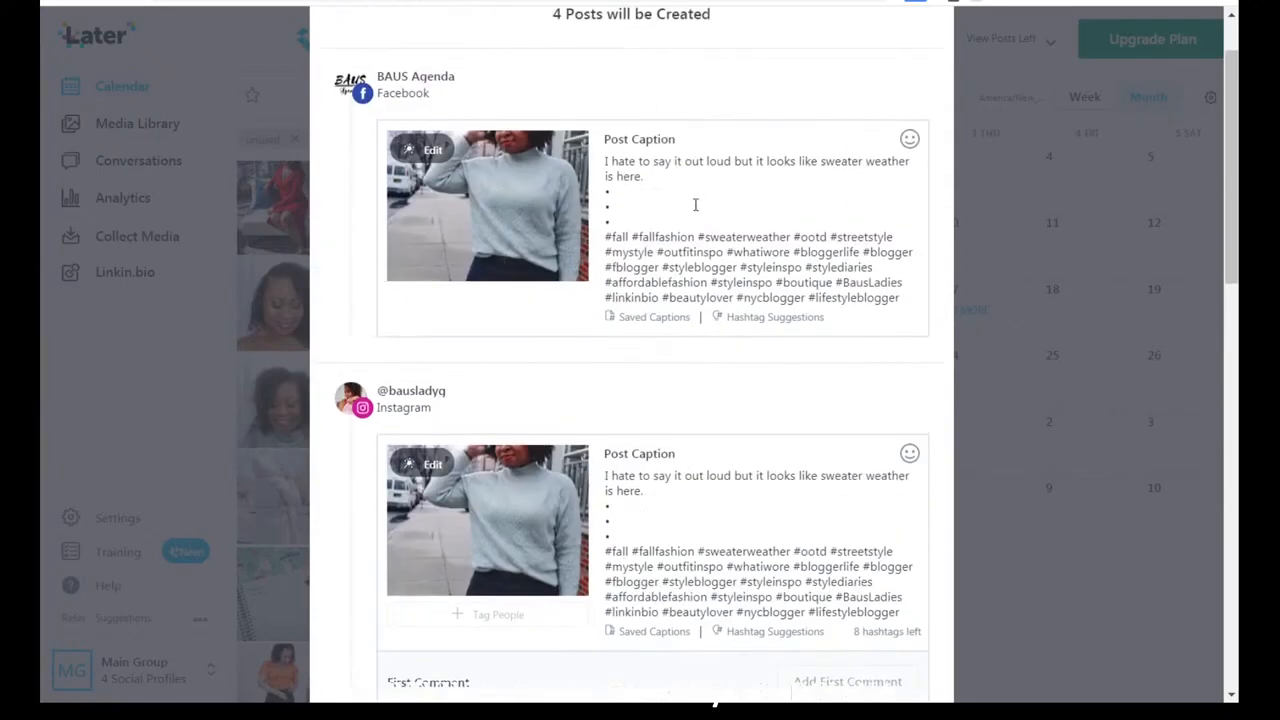
Step: Search the Pinterest boards for "sty" and pin the sweater post to the board Style: Inspo Womens Wear
scroll(755, 450, "down", 4)
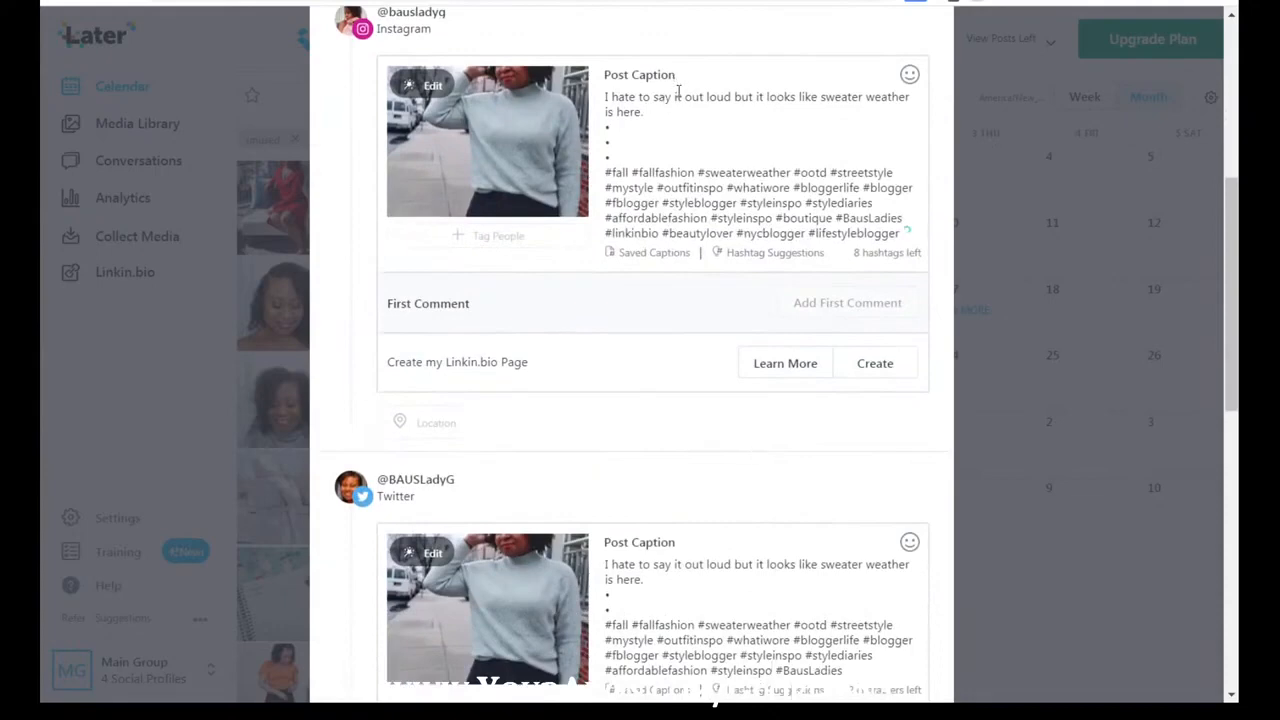
scroll(700, 200, "up", 5)
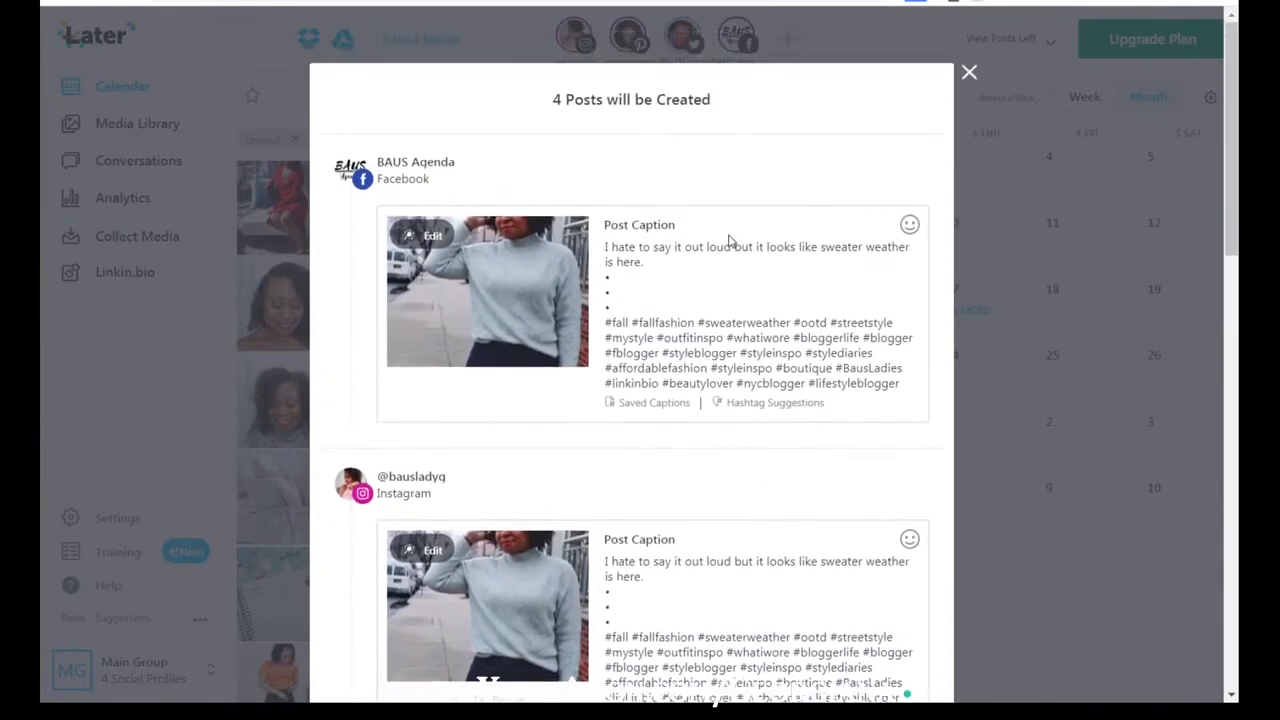
scroll(777, 551, "down", 4)
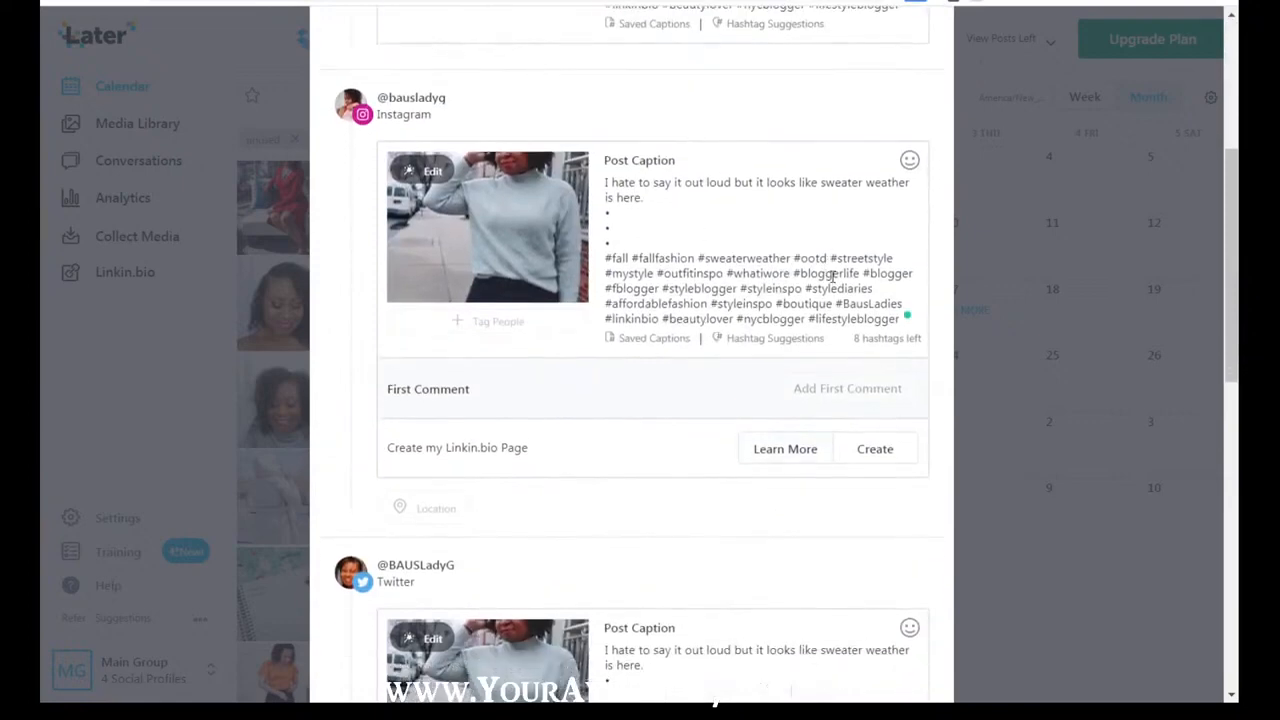
scroll(809, 394, "down", 6)
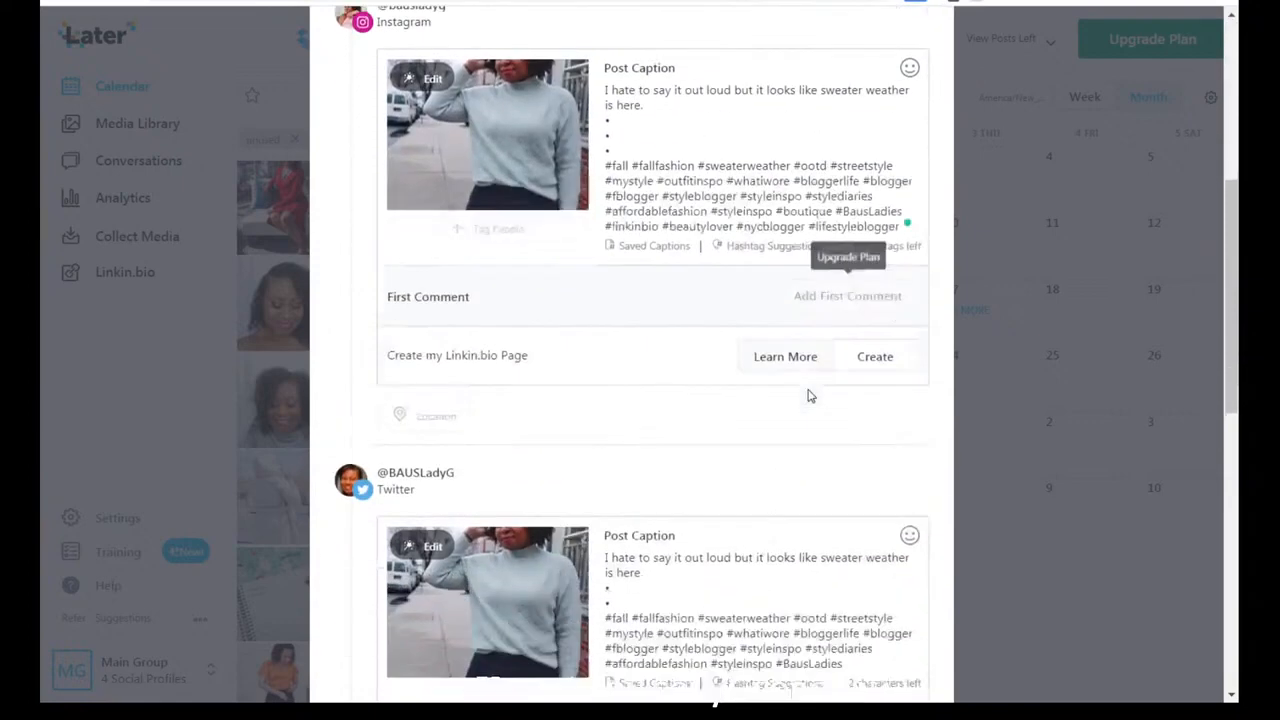
scroll(757, 537, "down", 3)
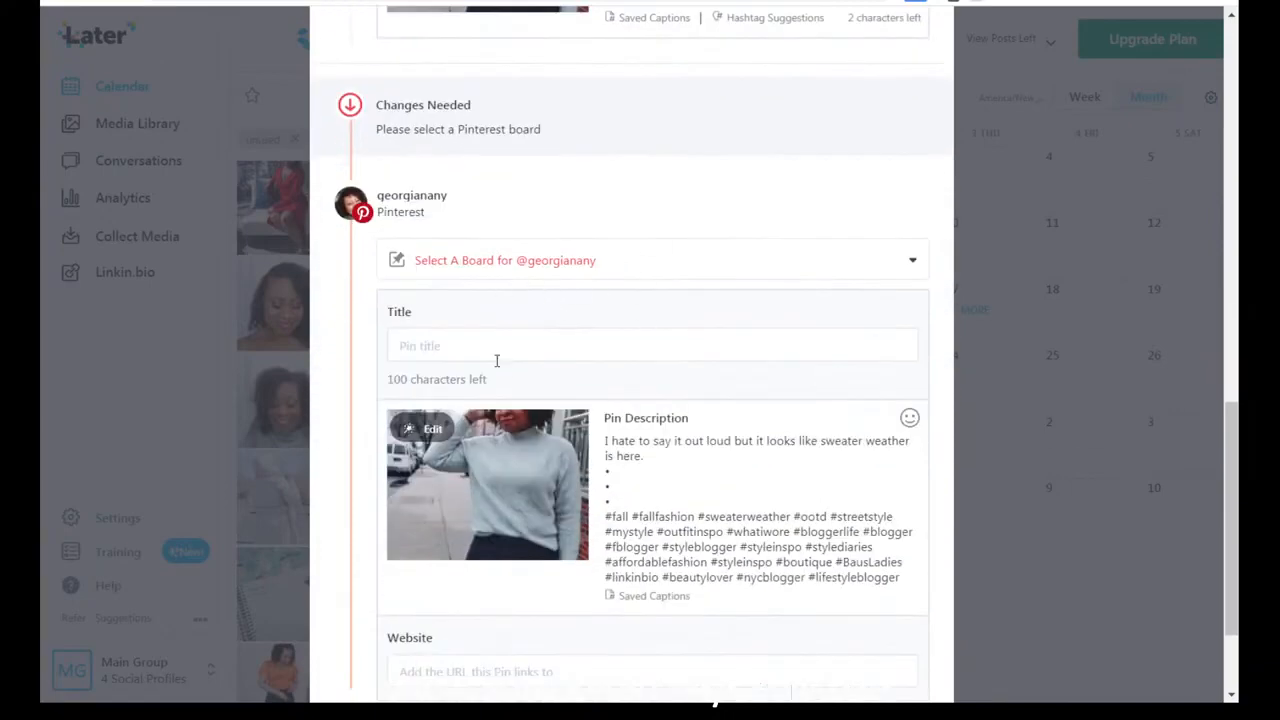
left_click(546, 264)
left_click(519, 306)
type("s")
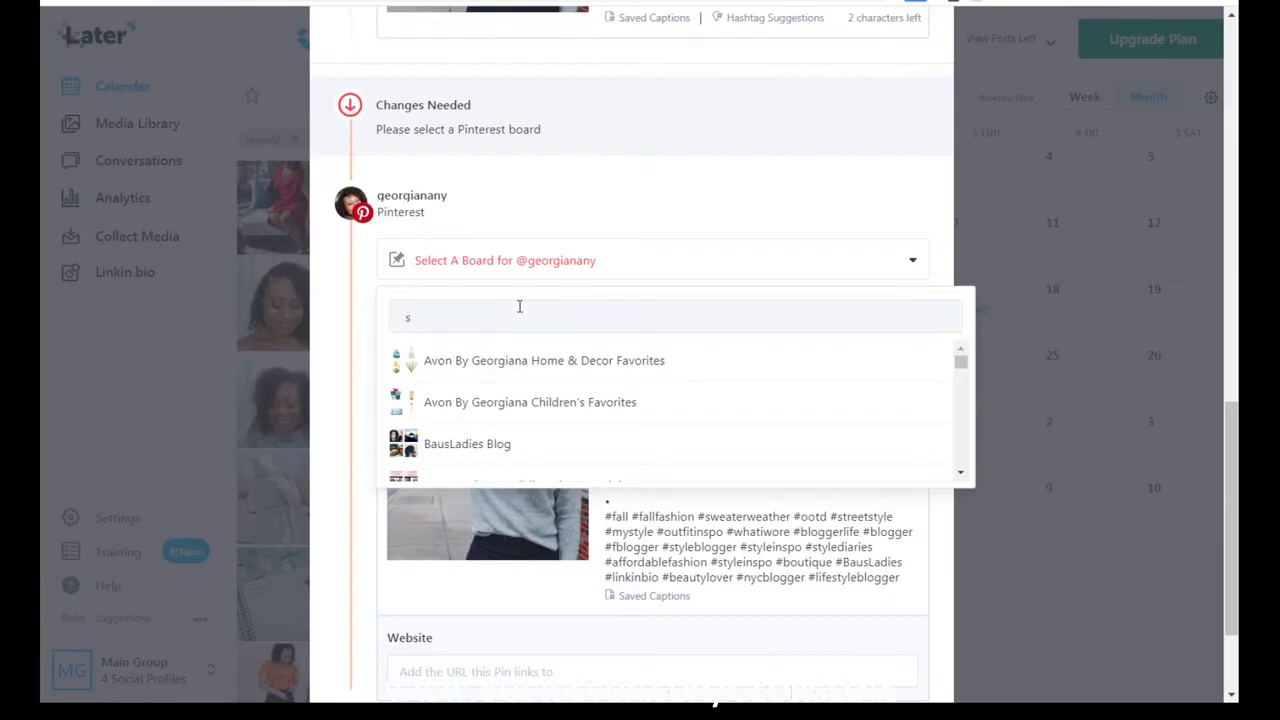
type("ty")
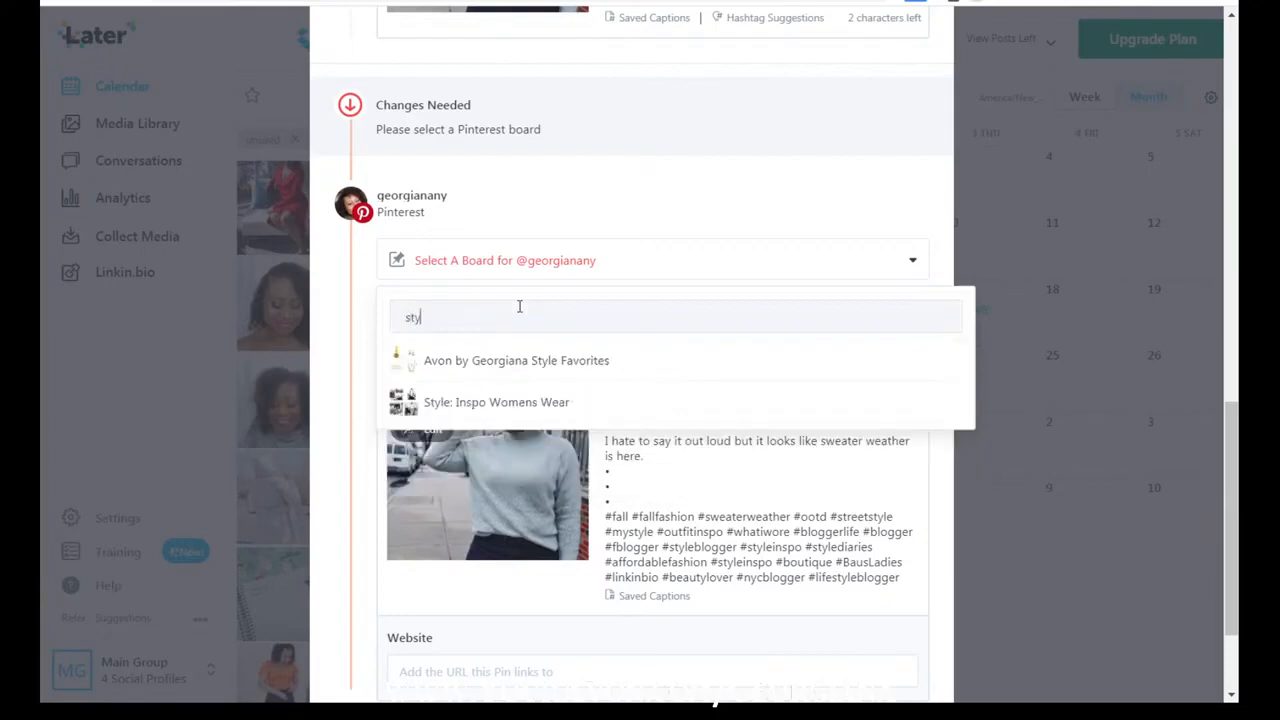
left_click(523, 403)
Step: Set the website link of the Pinterest post to bausladies.com
left_click(527, 572)
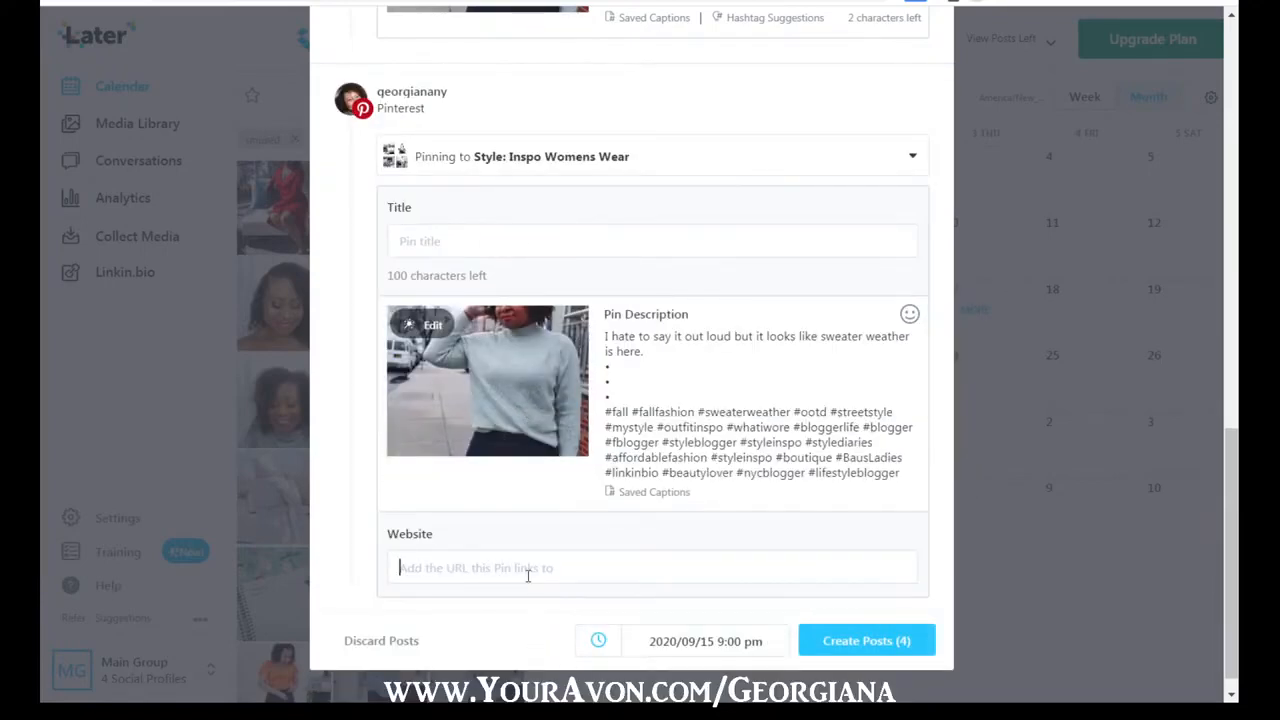
type("bausladies")
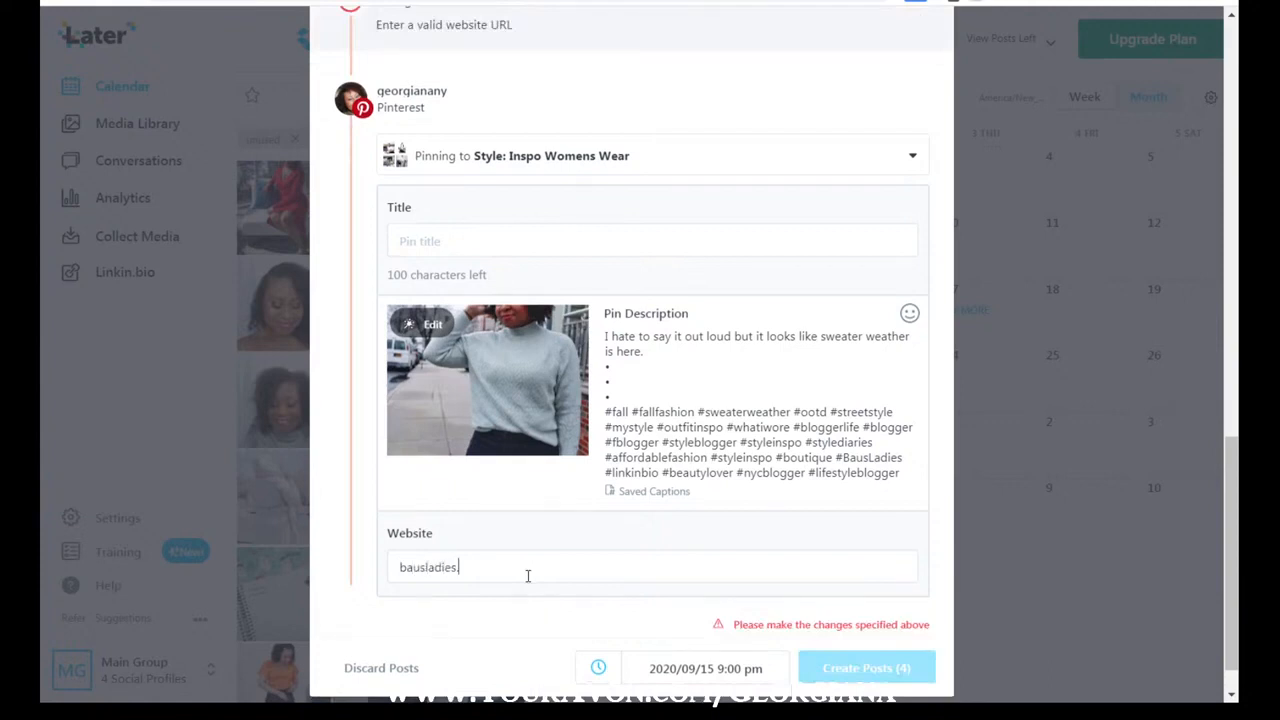
type(".com")
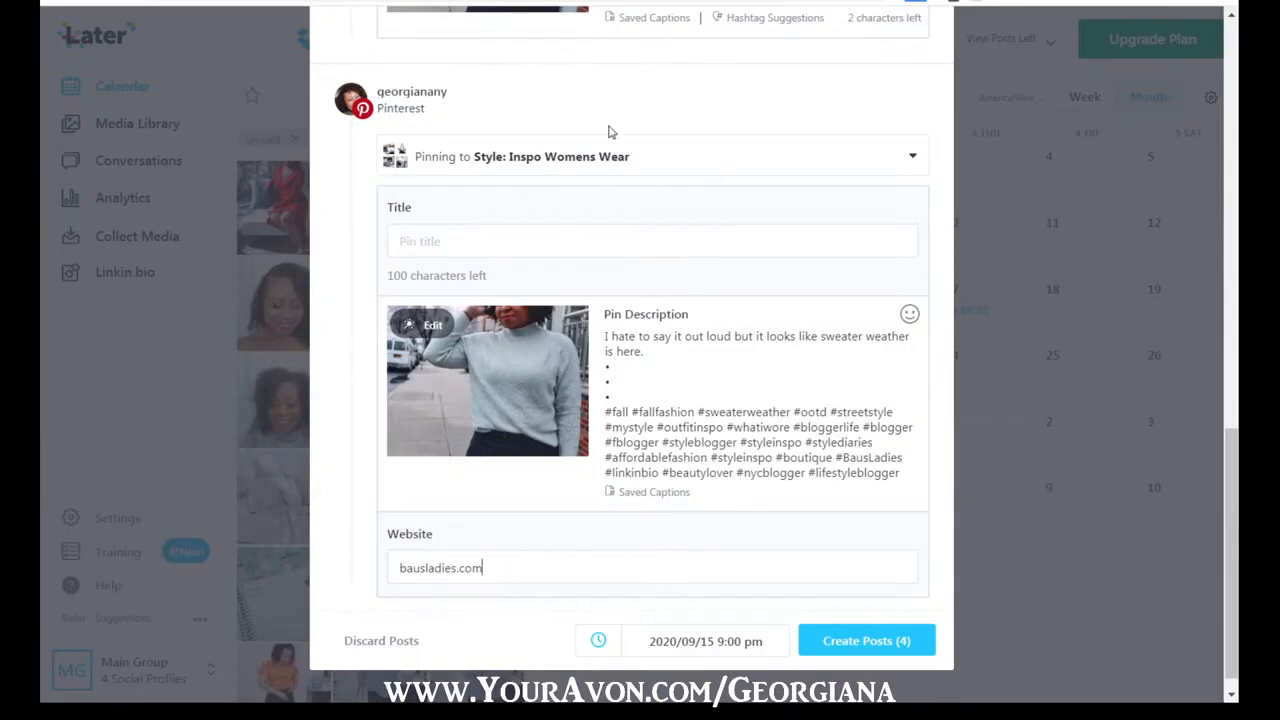
Step: Check the Twitter and Pinterest versions once more and create all four scheduled posts
scroll(732, 492, "up", 4)
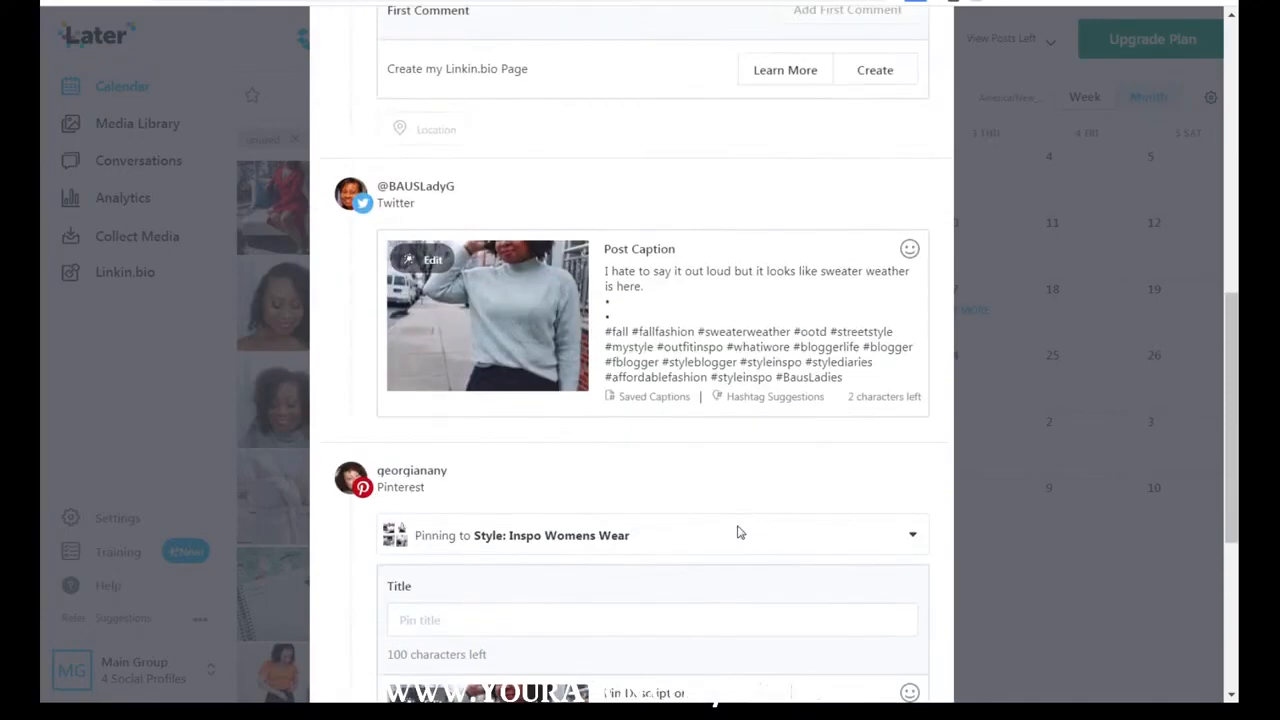
scroll(740, 538, "down", 4)
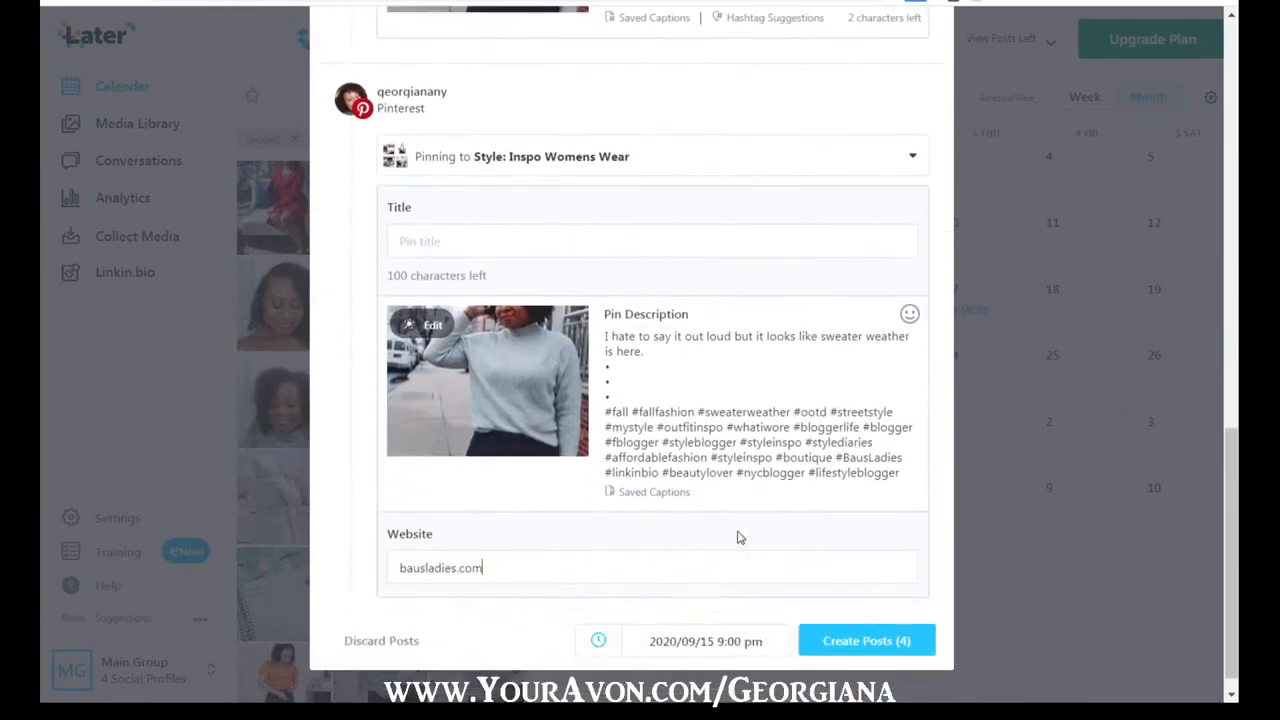
scroll(740, 538, "up", 2)
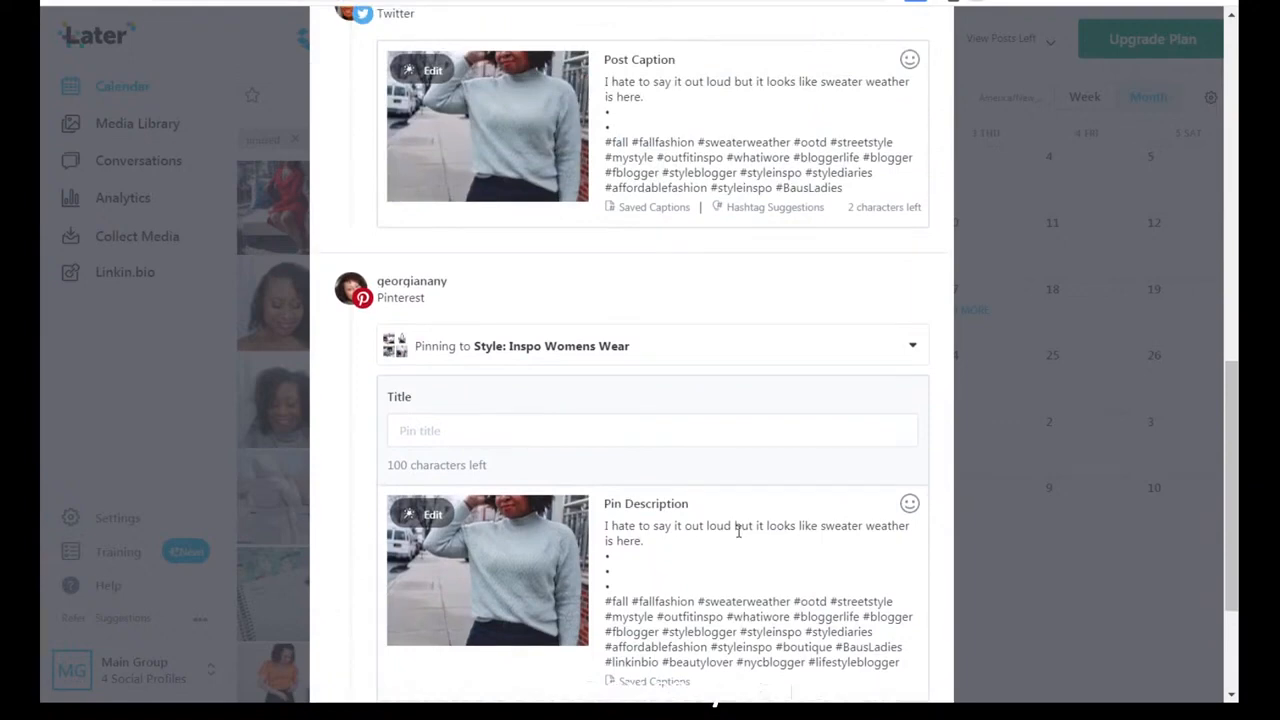
scroll(738, 538, "up", 1)
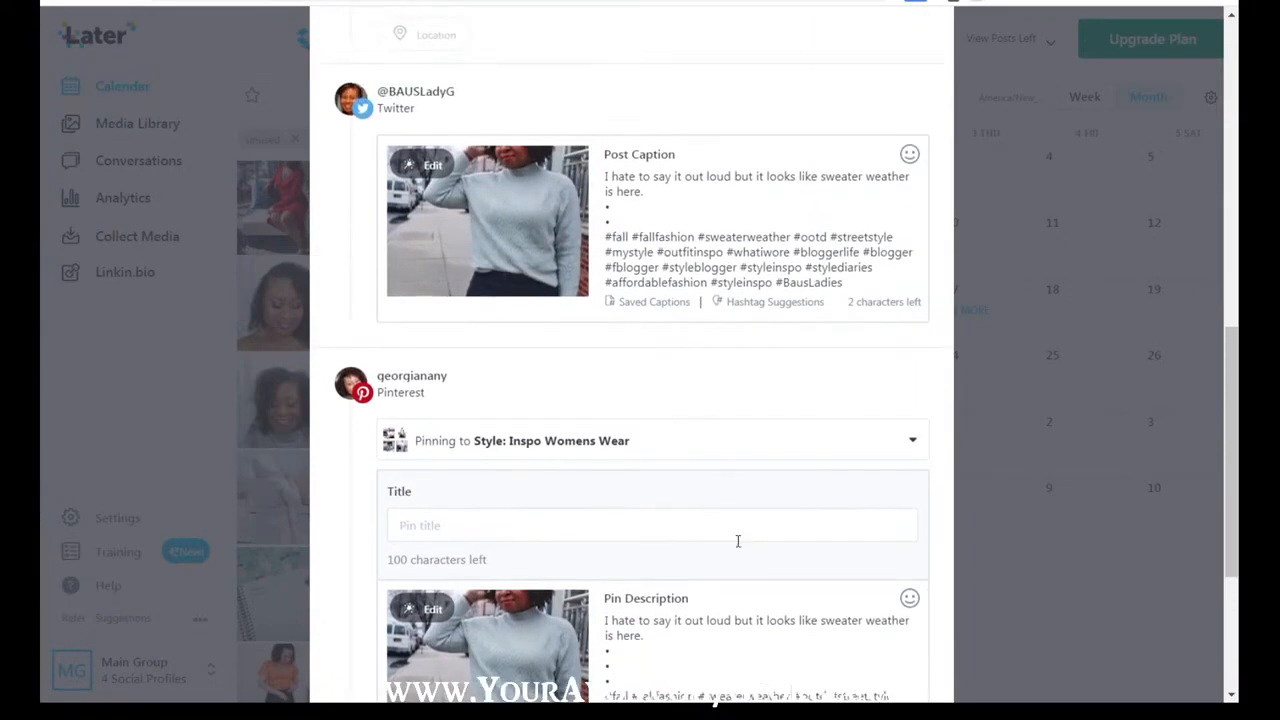
scroll(740, 540, "down", 3)
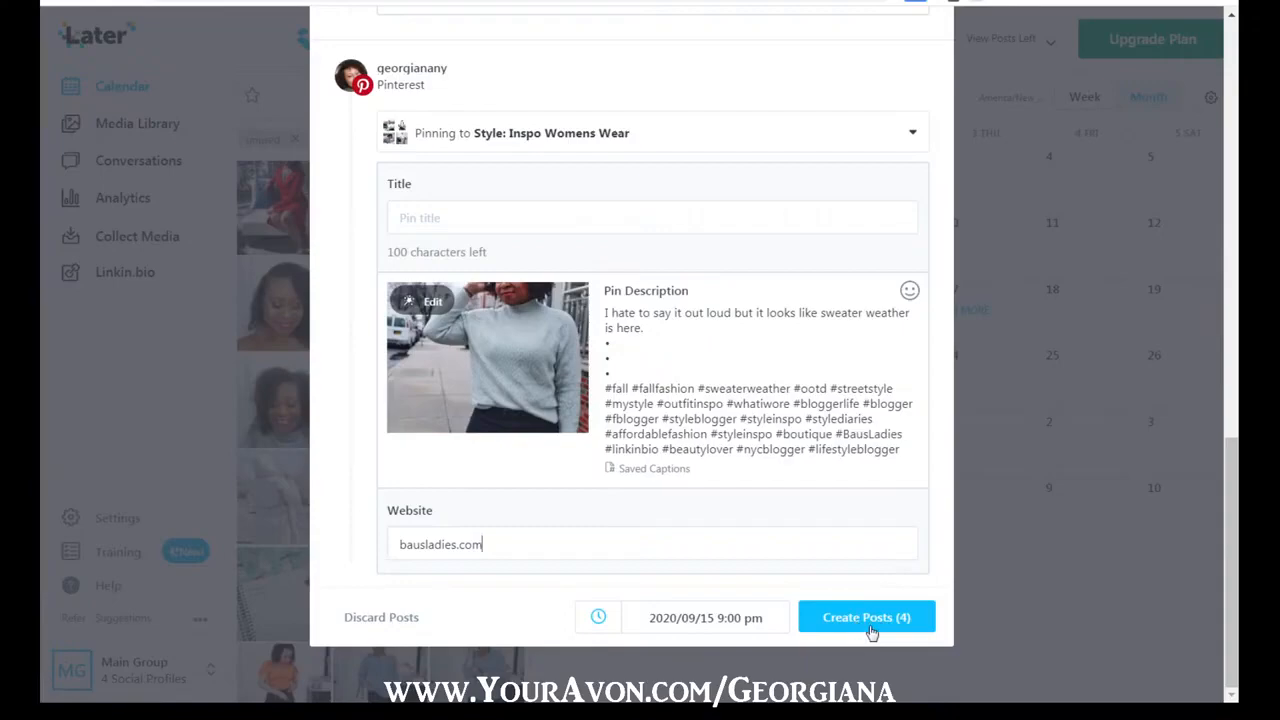
left_click(868, 620)
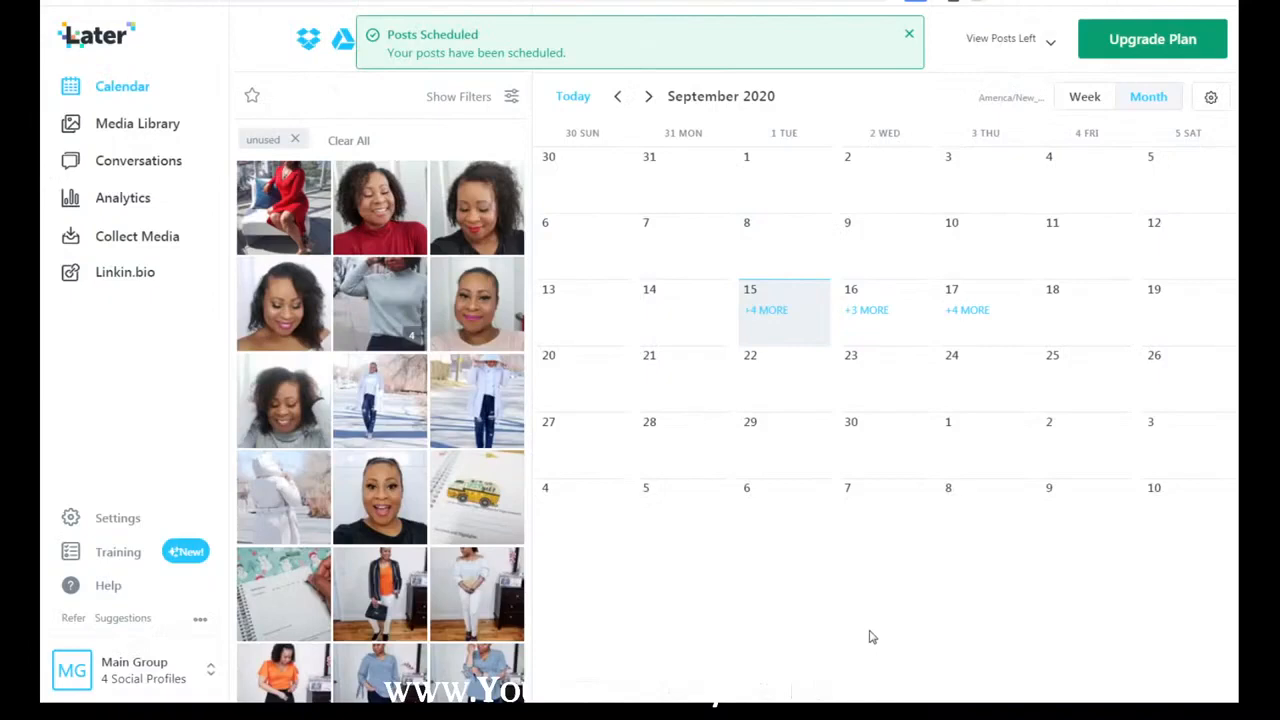
Step: Switch the calendar to the week view and hide the Facebook profile's posts
left_click(1105, 94)
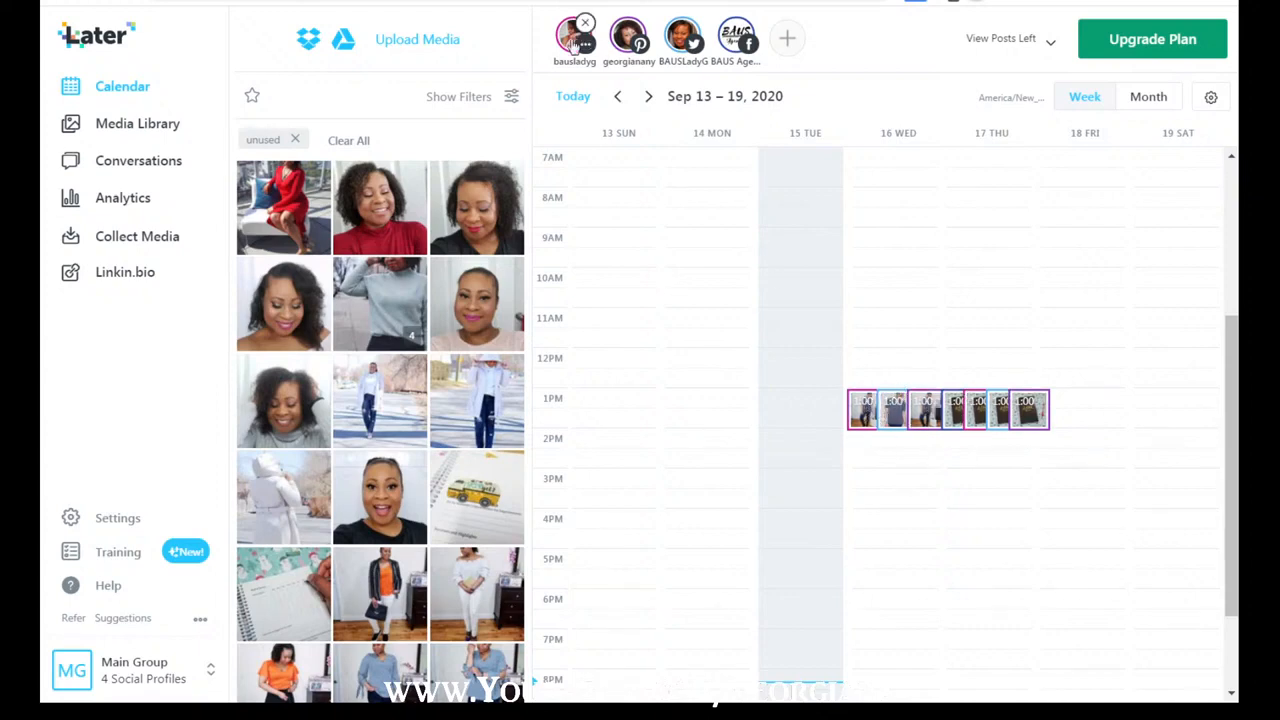
left_click(747, 23)
left_click(908, 33)
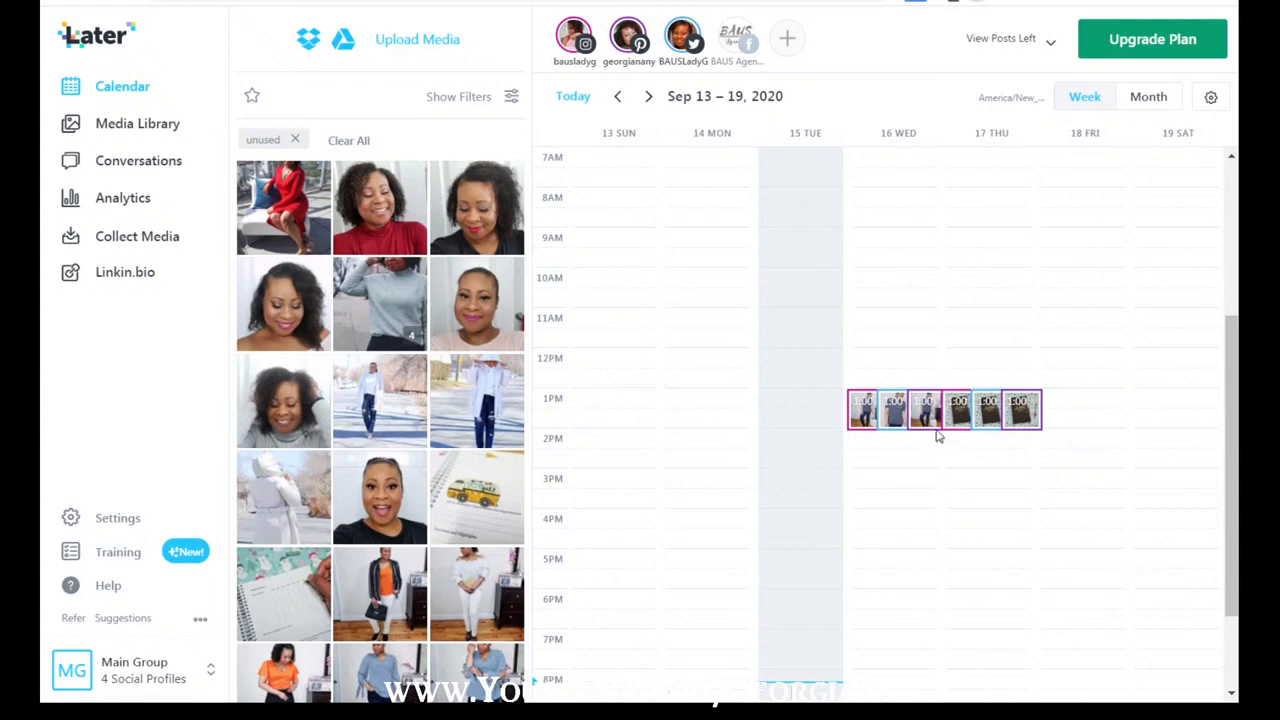
Step: Move Wednesday's Instagram outfit post to 2:55 PM and Tuesday's Pinterest sweater post to Wednesday at 8:55 PM
left_click_drag(870, 410, 868, 490)
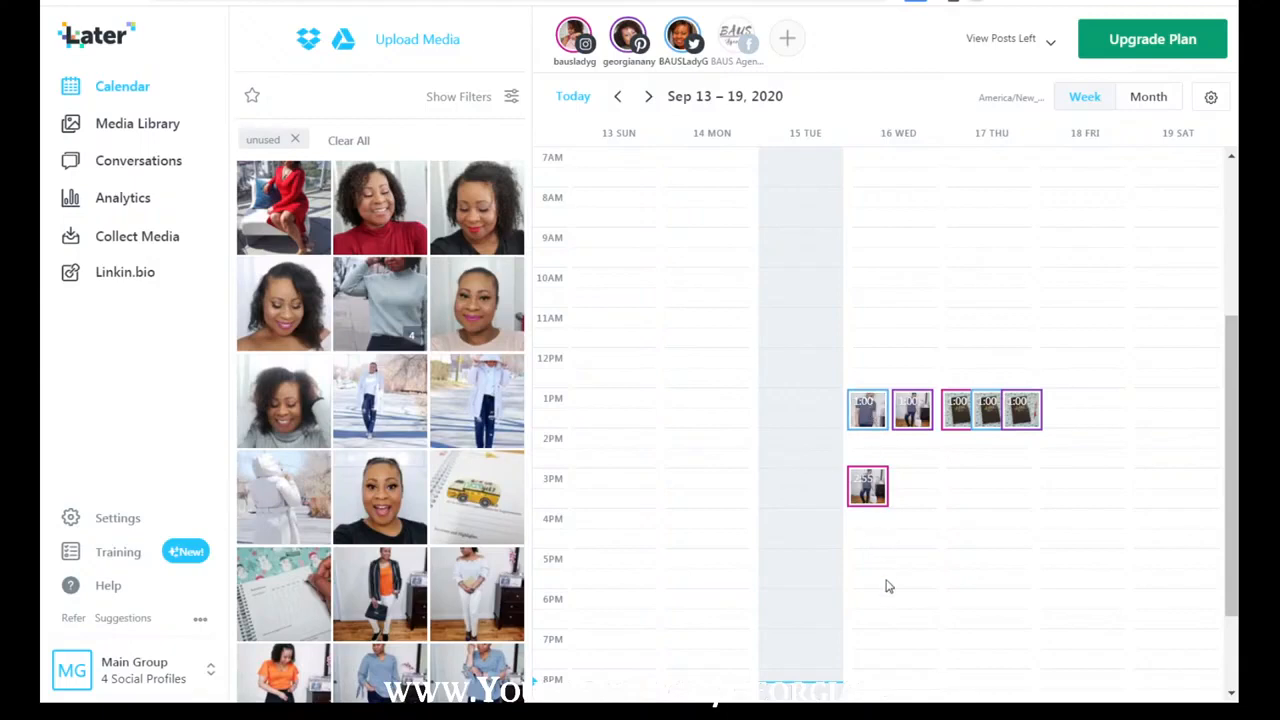
scroll(886, 560, "down", 2)
left_click_drag(834, 617, 872, 602)
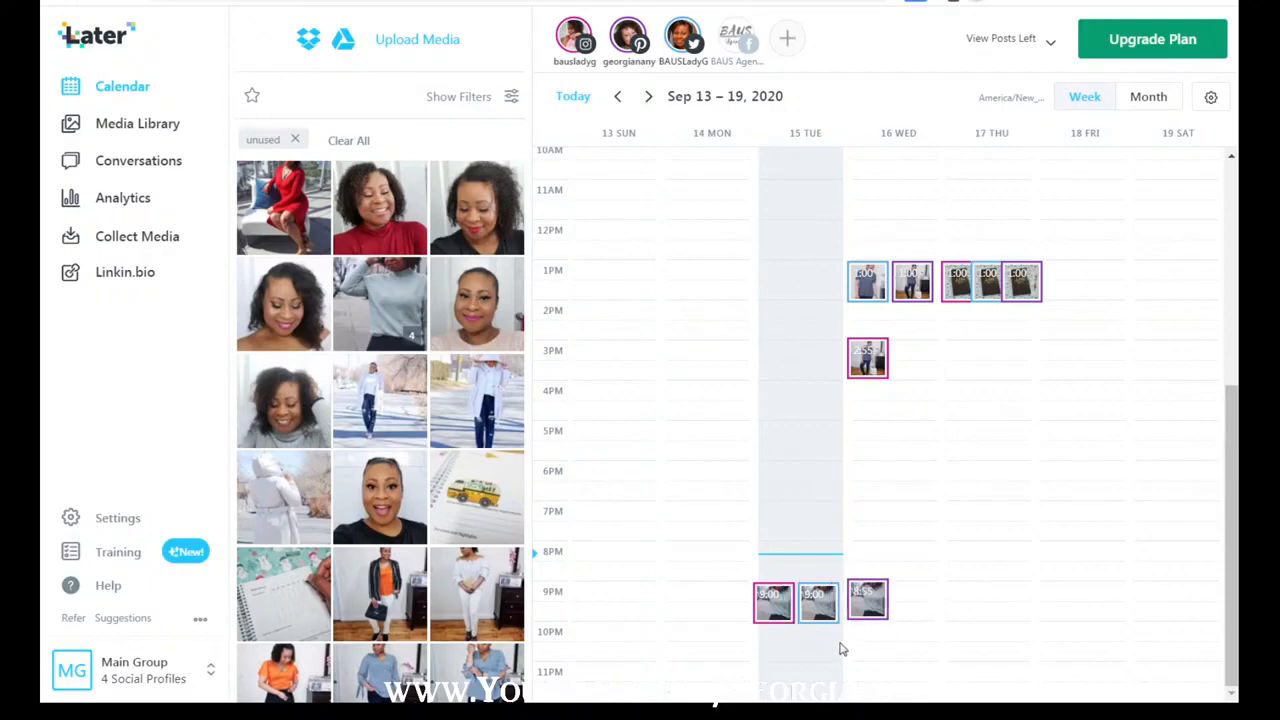
Step: Reschedule the Twitter sweater post to Thursday at 3:00 PM and the Pinterest sweater post to Wednesday at 6:00 PM
left_click_drag(815, 600, 1023, 608)
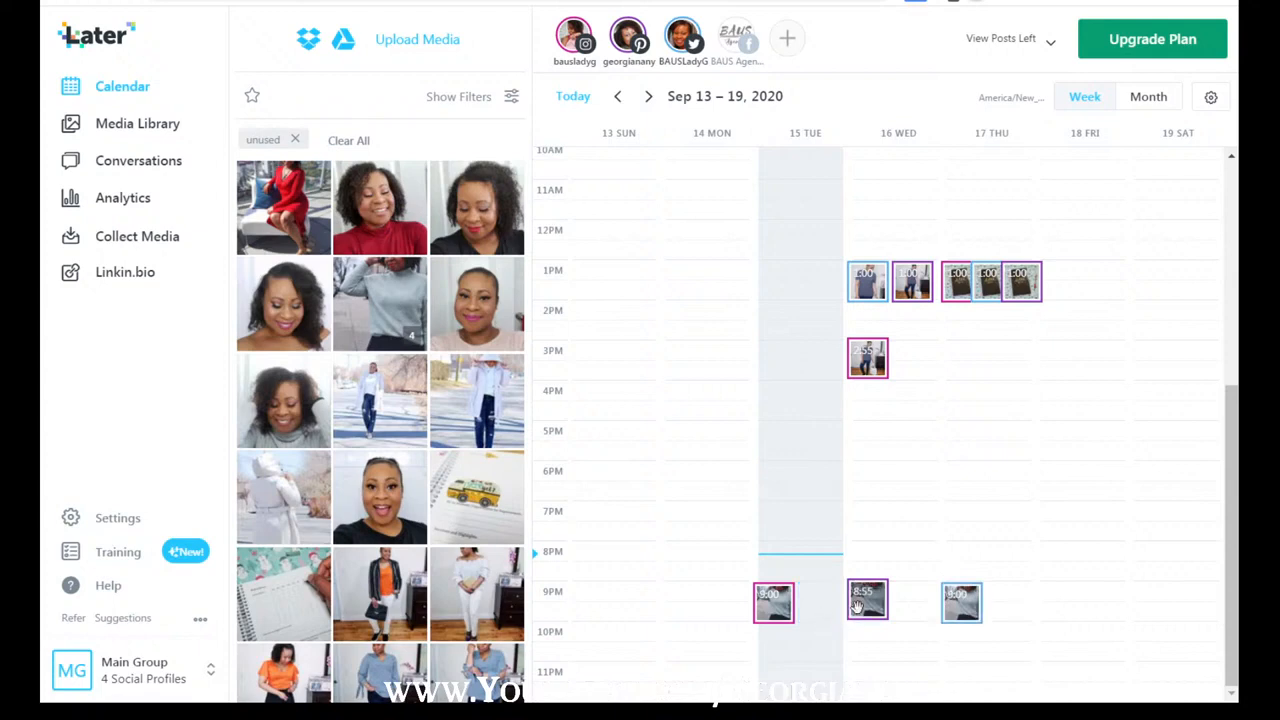
left_click_drag(854, 601, 854, 605)
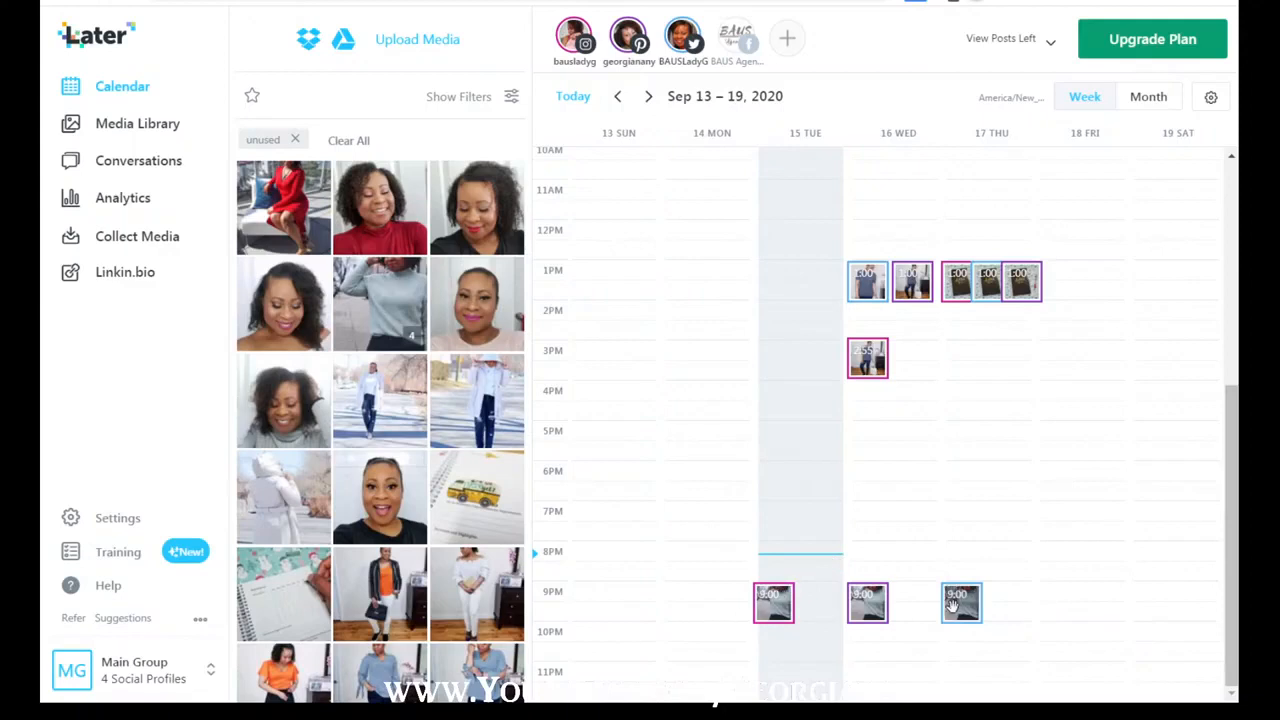
left_click_drag(885, 617, 880, 488)
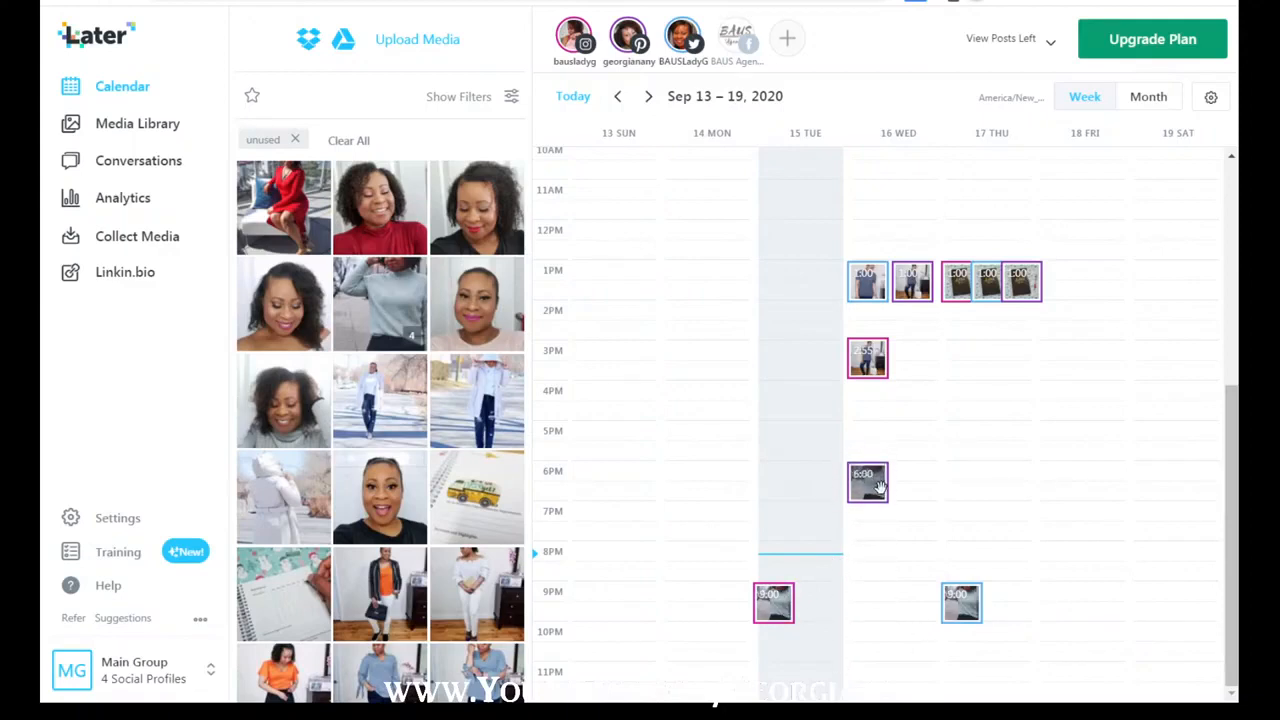
left_click_drag(960, 603, 965, 367)
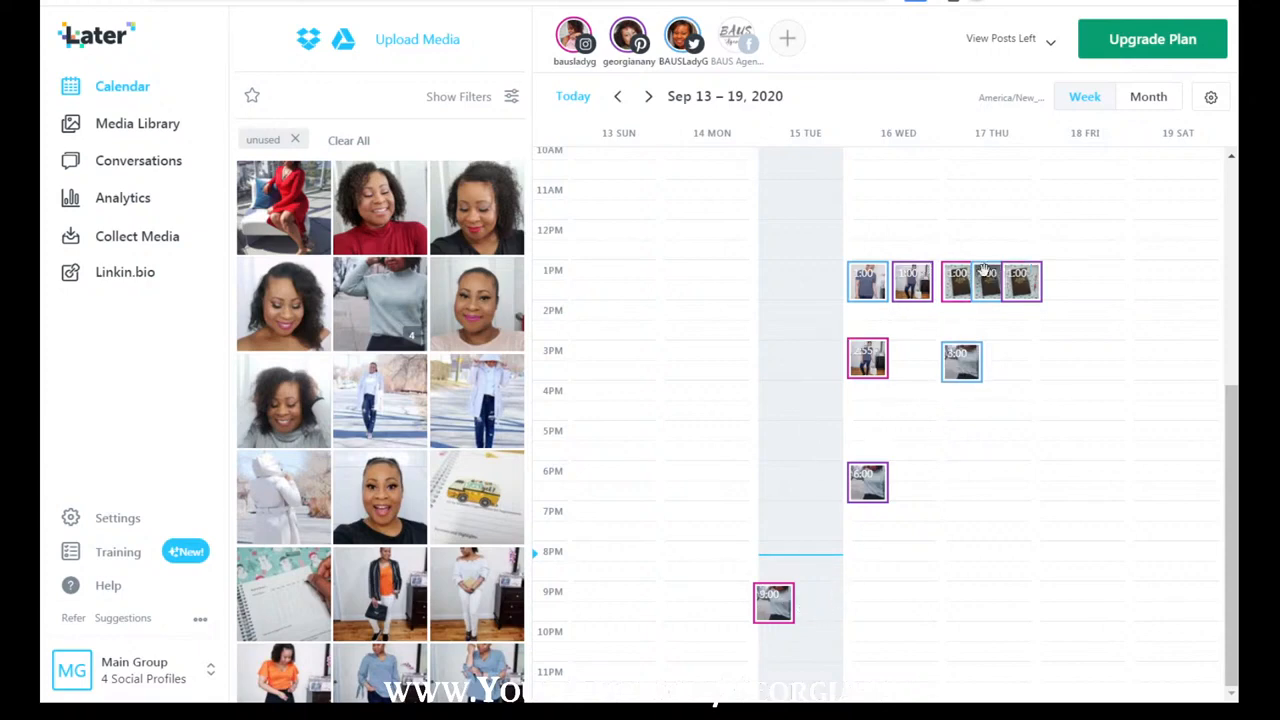
Step: Hide the Facebook, Twitter and Pinterest profiles so the week calendar covers only Instagram, dismissing each past-schedule notice
left_click(748, 35)
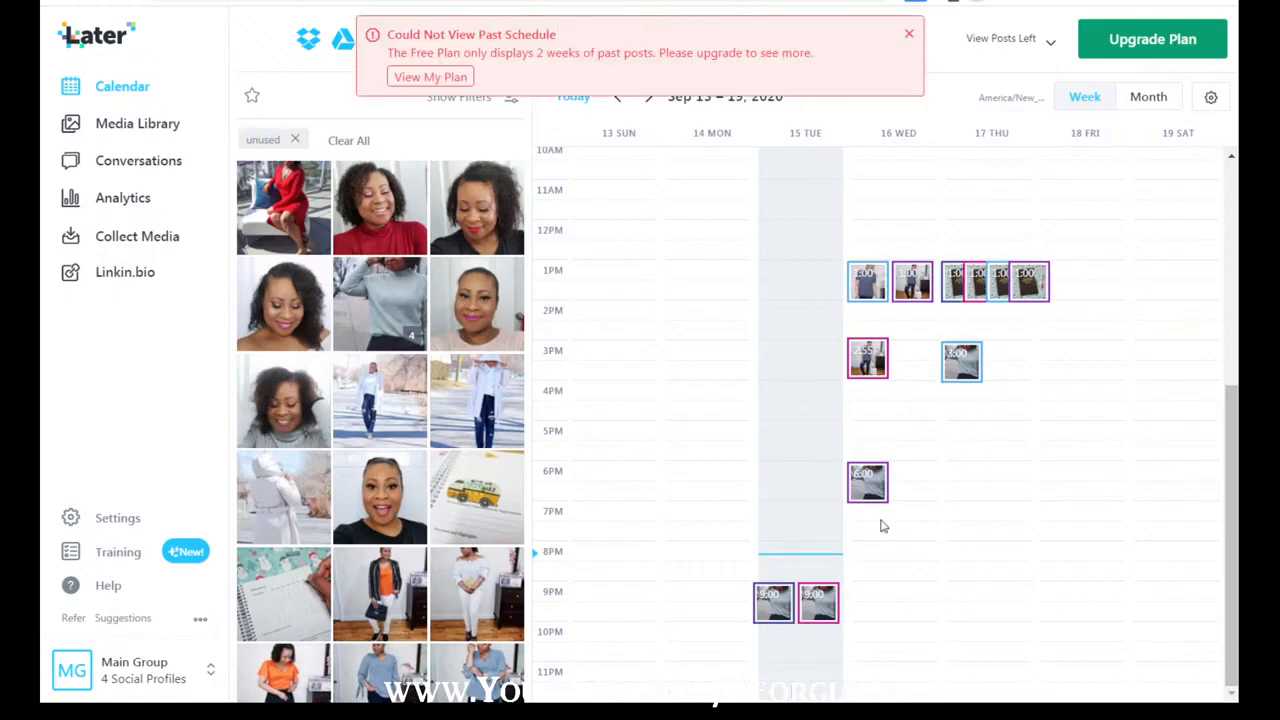
left_click(909, 34)
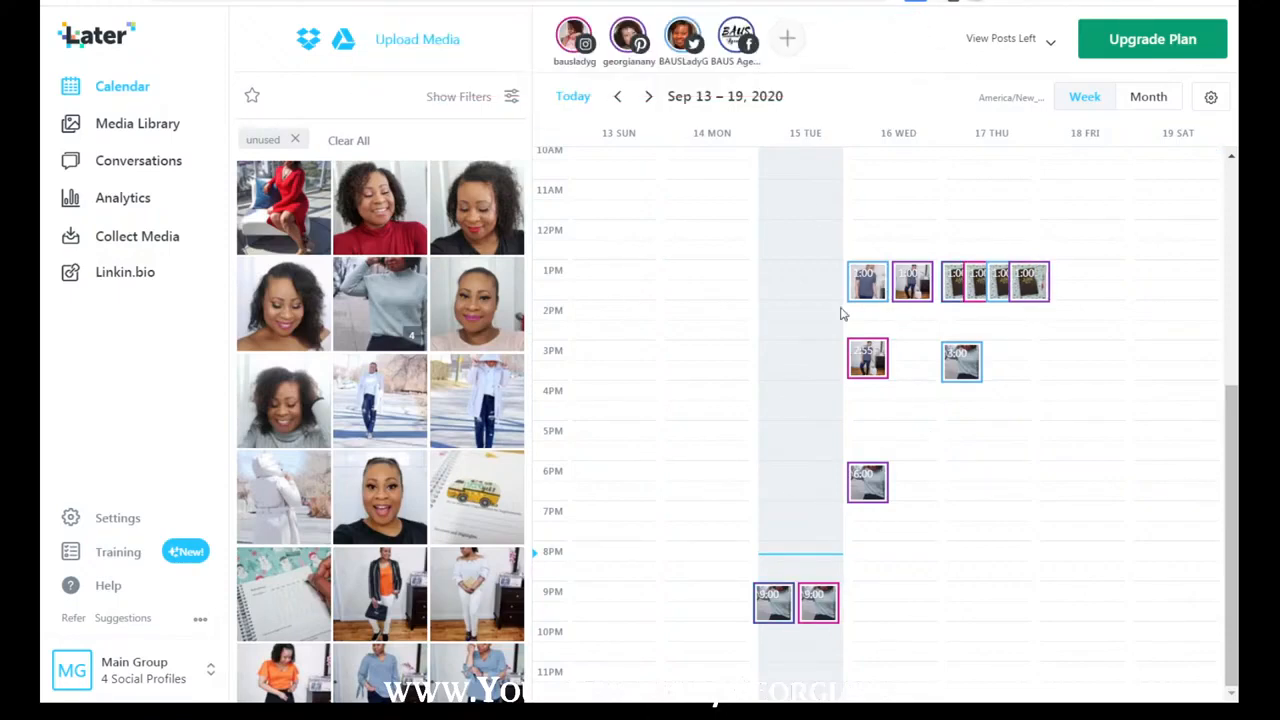
left_click(748, 34)
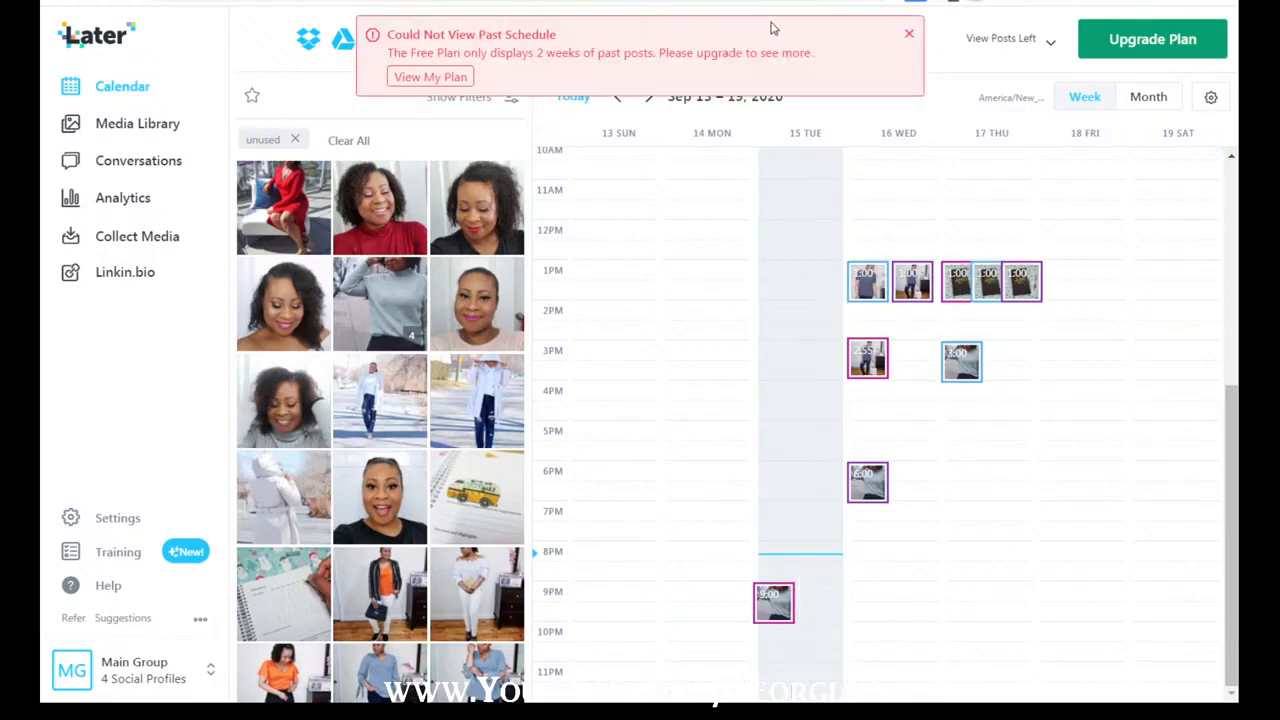
left_click(910, 38)
left_click(689, 32)
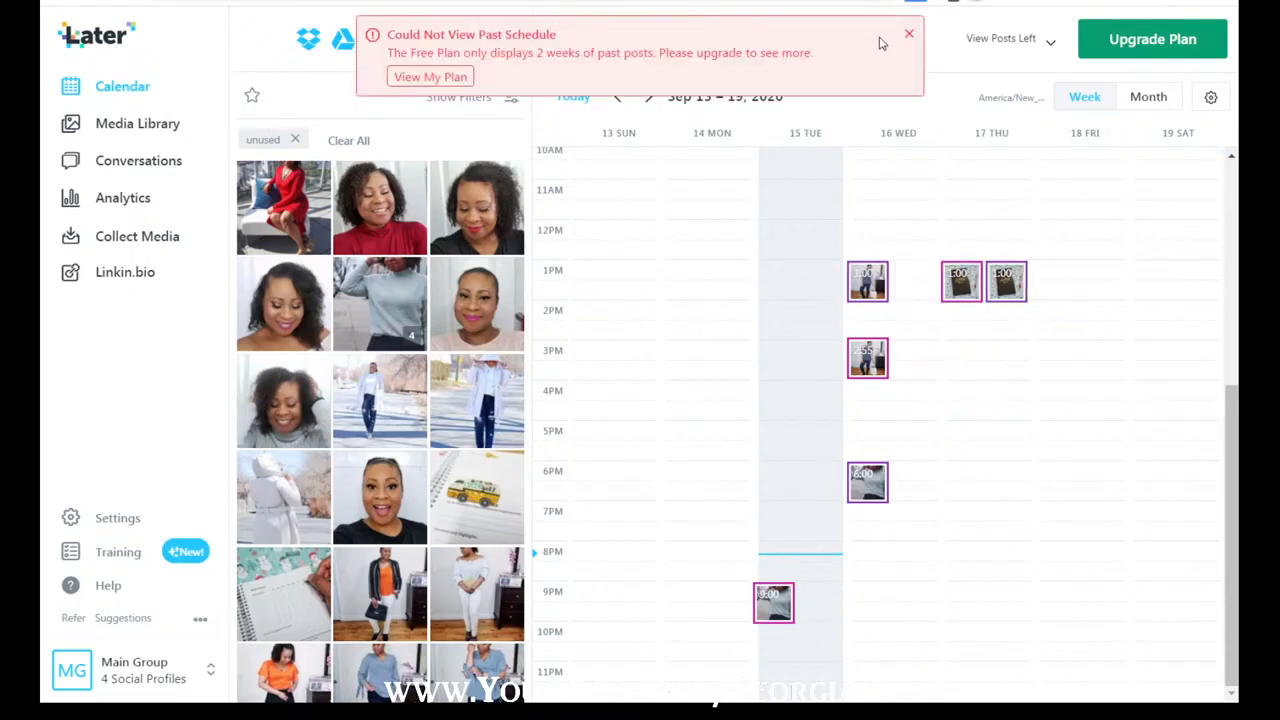
left_click(910, 36)
left_click(636, 32)
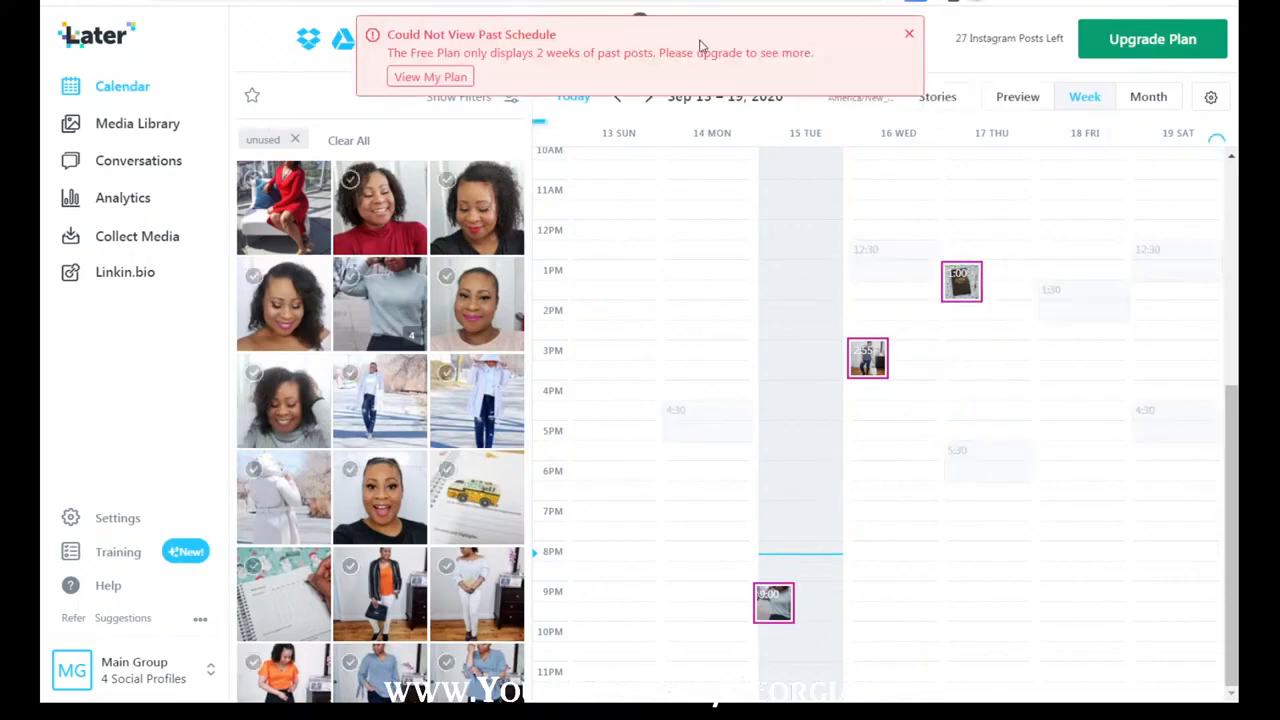
left_click(909, 36)
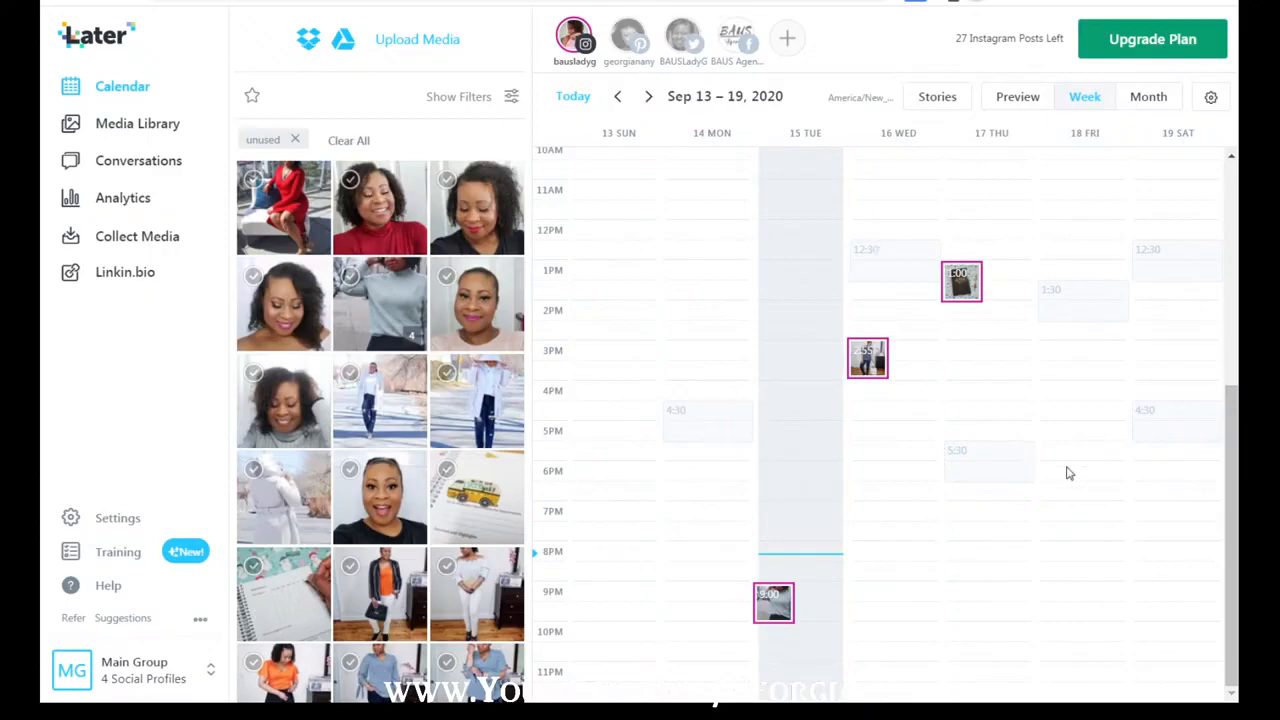
Step: Examine the Instagram week calendar's marked time slots and scheduled posts from morning to evening
left_click_drag(1234, 457, 1234, 387)
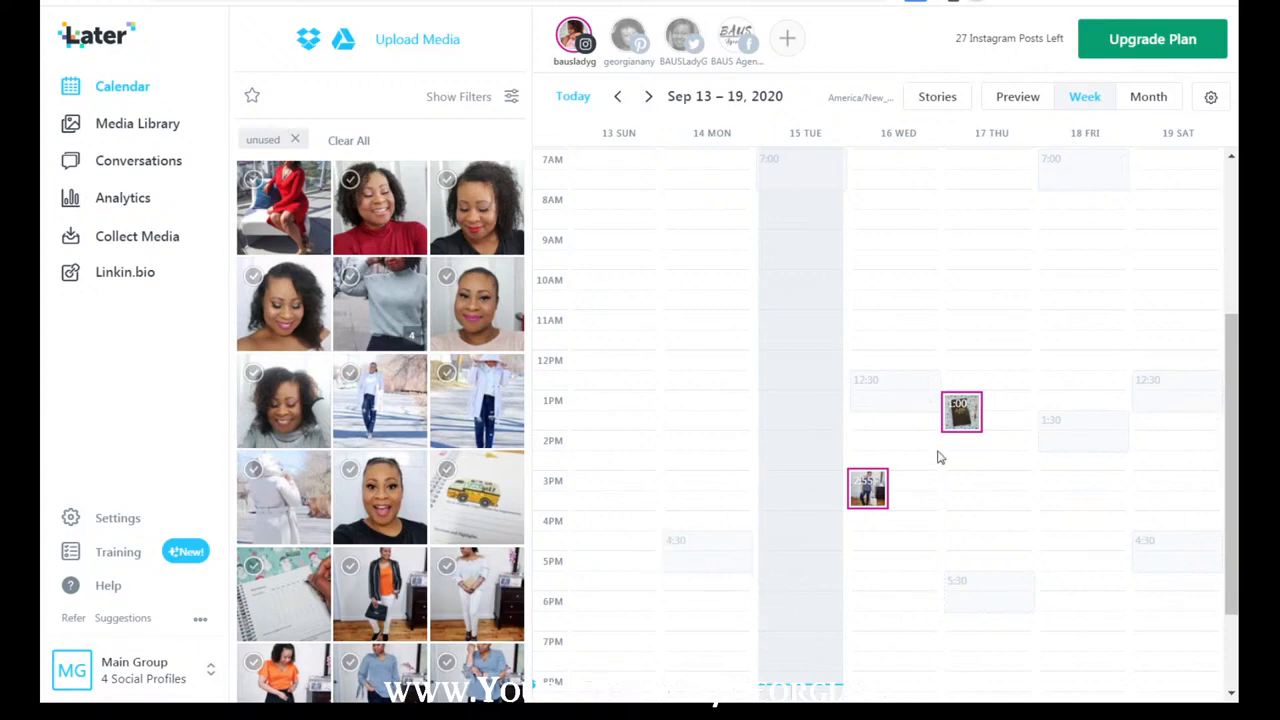
scroll(935, 458, "down", 1)
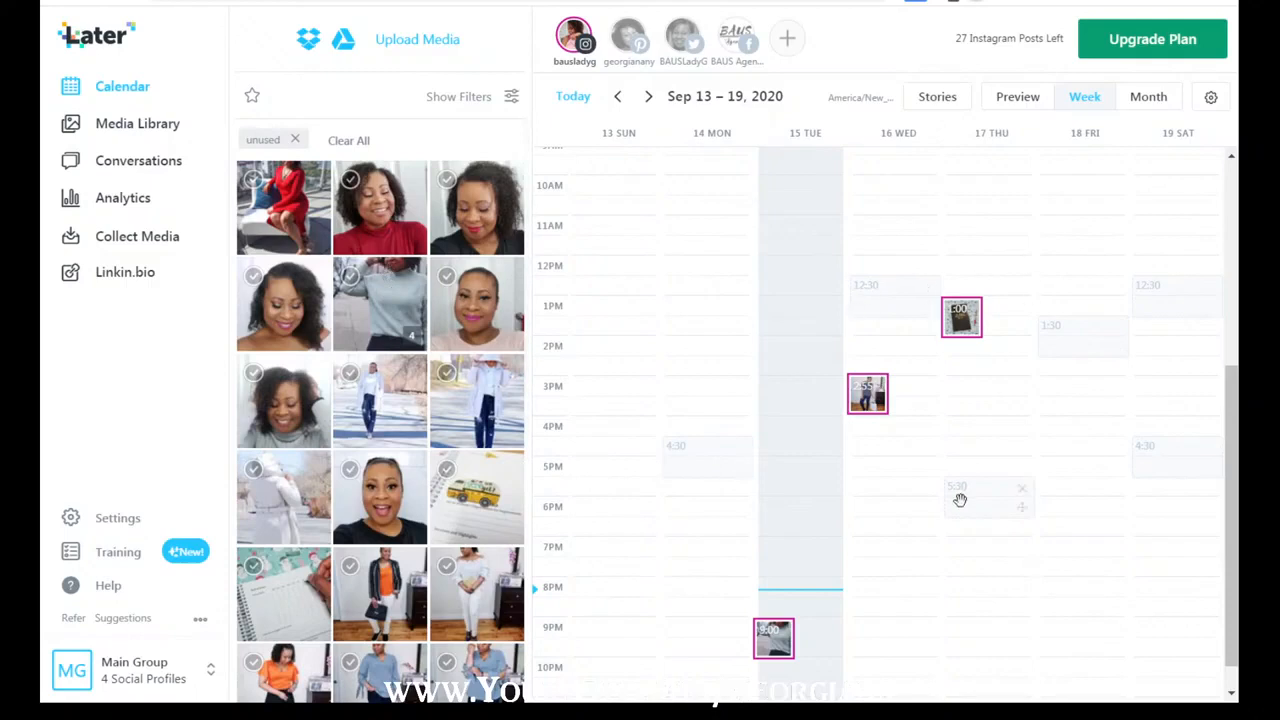
scroll(1200, 310, "up", 2)
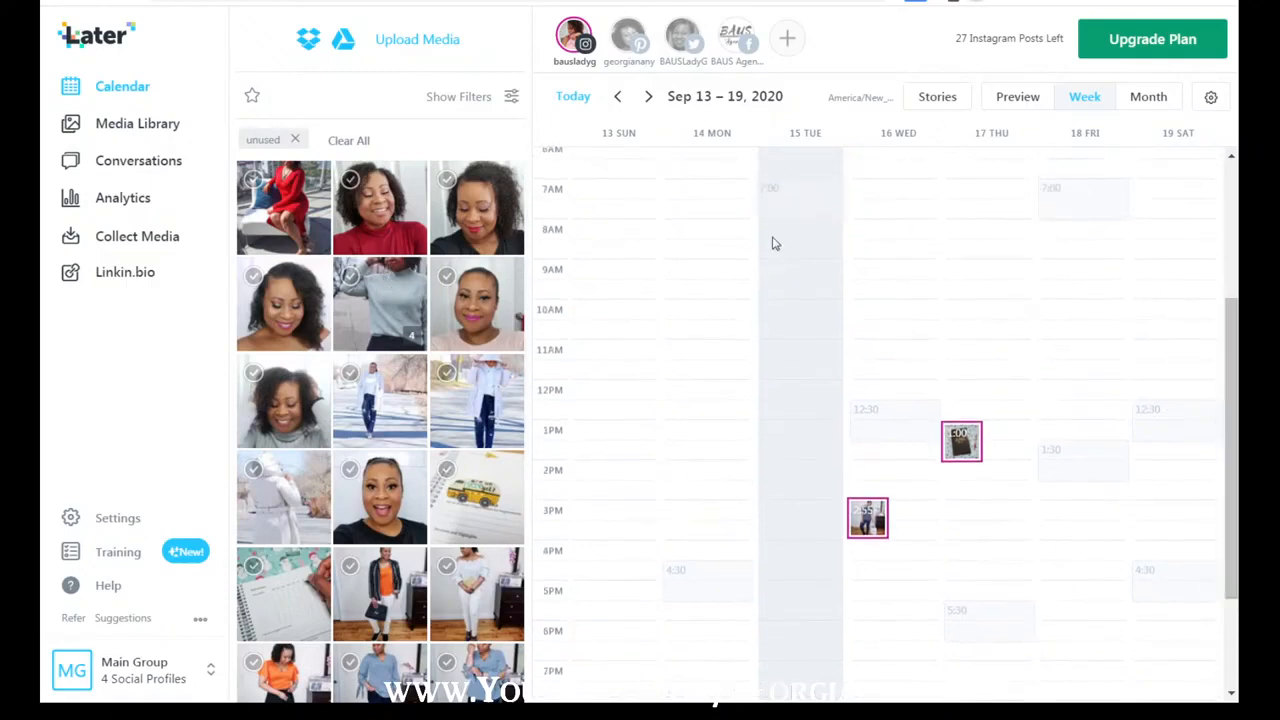
left_click_drag(1235, 456, 1236, 526)
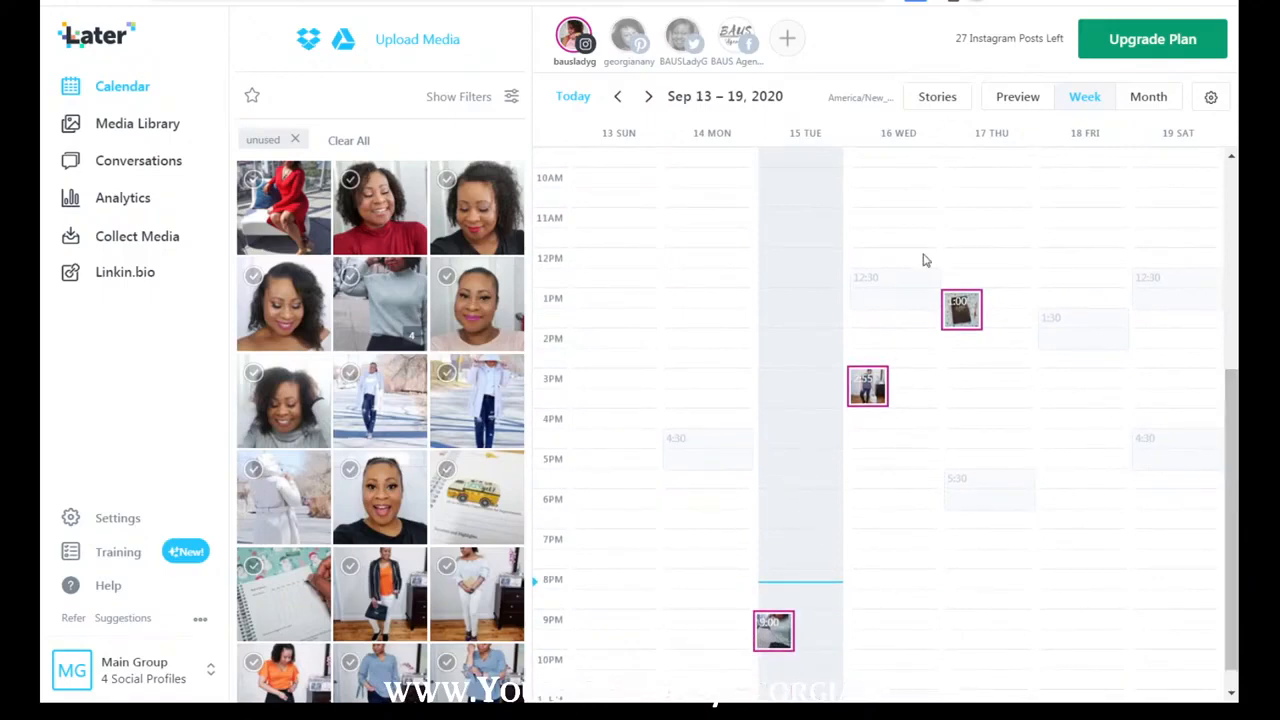
Step: Show the Pinterest, Twitter and Facebook profiles in the week calendar alongside Instagram, dismissing the past-schedule notices
left_click(640, 25)
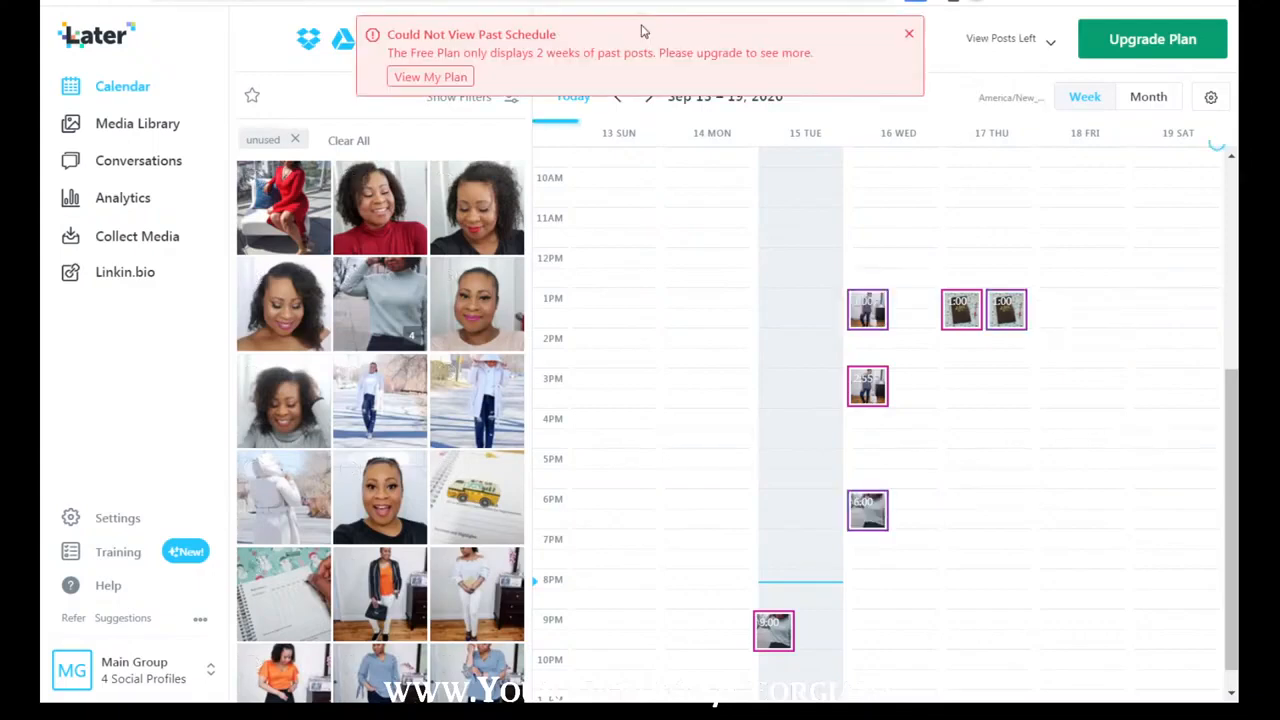
left_click(906, 33)
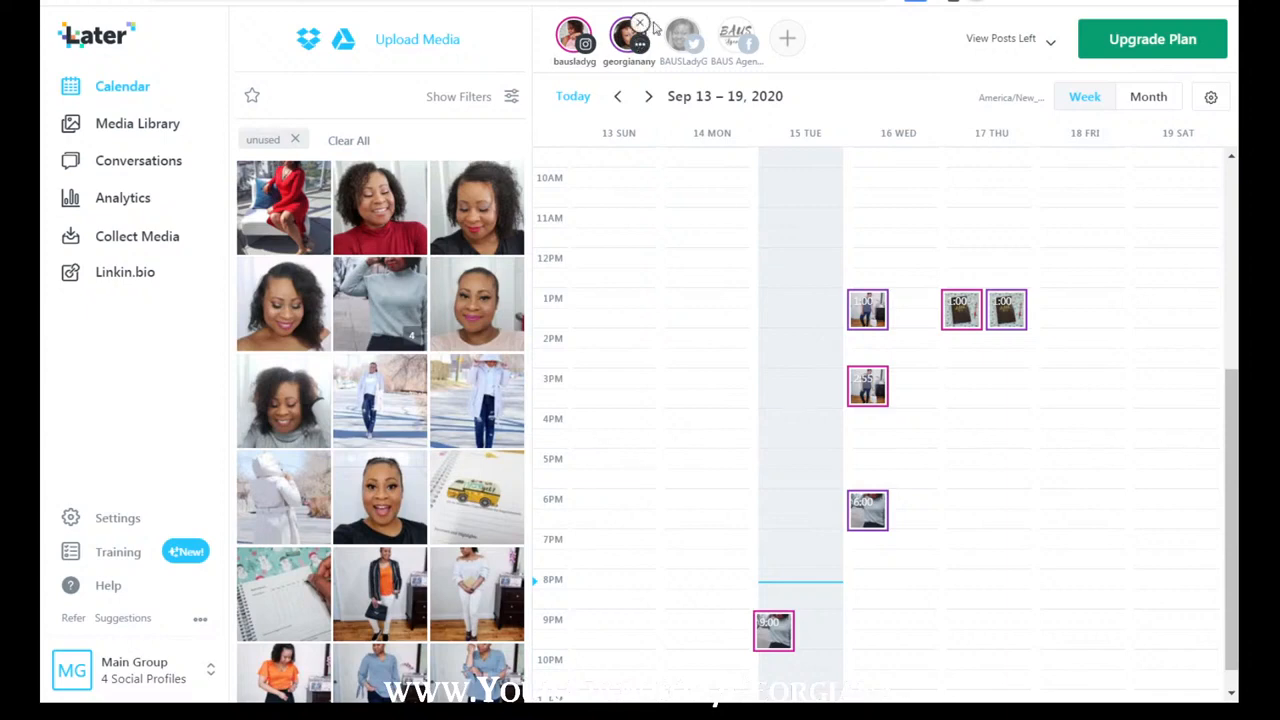
left_click(692, 30)
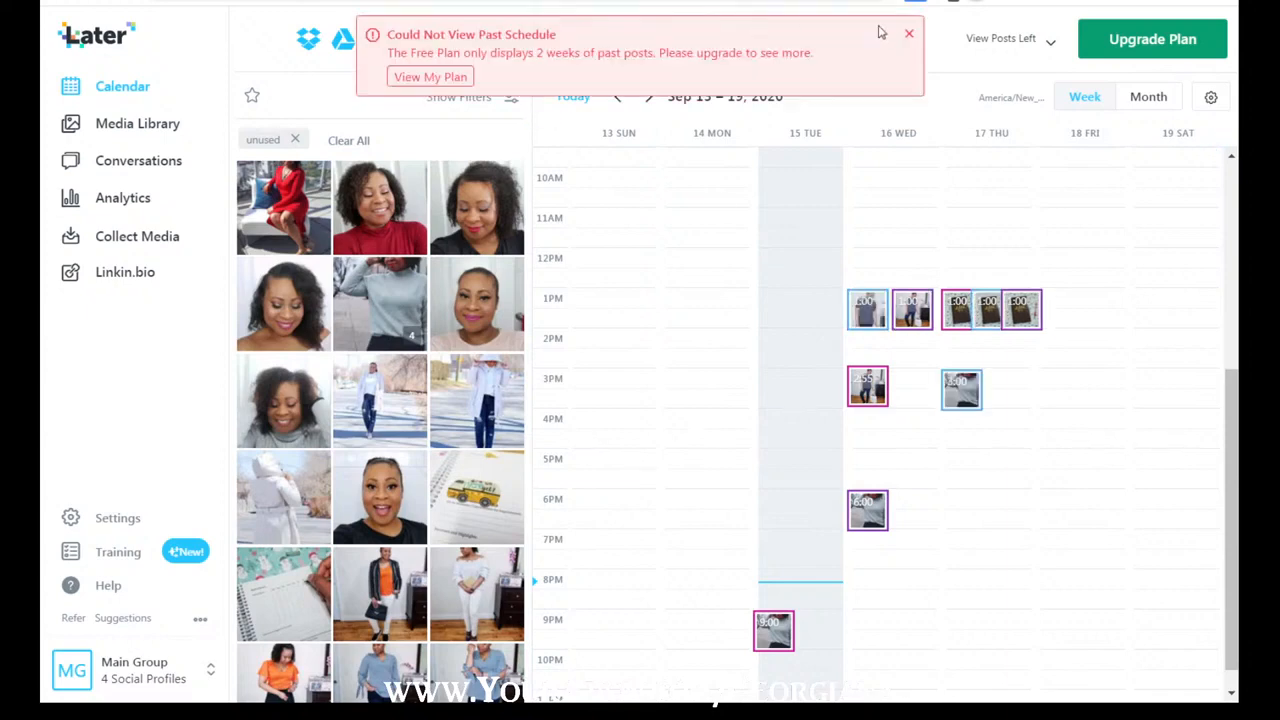
left_click(909, 34)
left_click(748, 32)
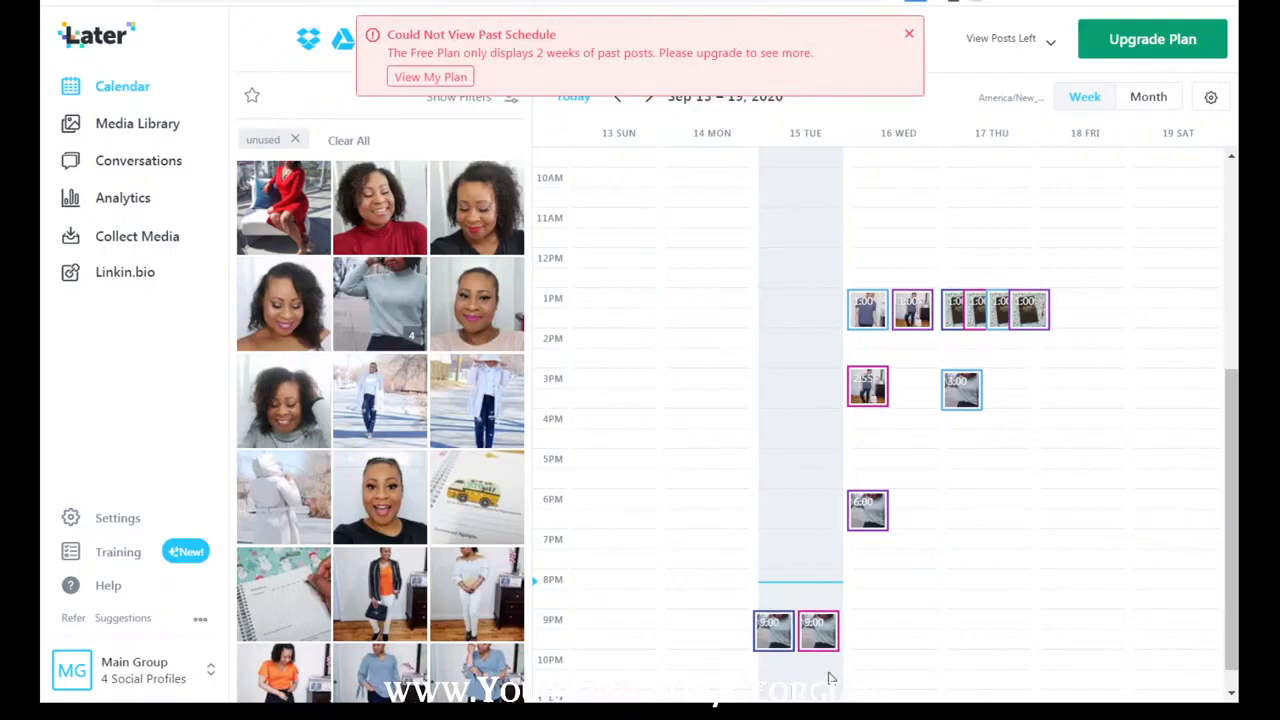
Step: View all profiles' scheduled posts in the September 2020 month calendar and return to the week calendar
left_click(1147, 100)
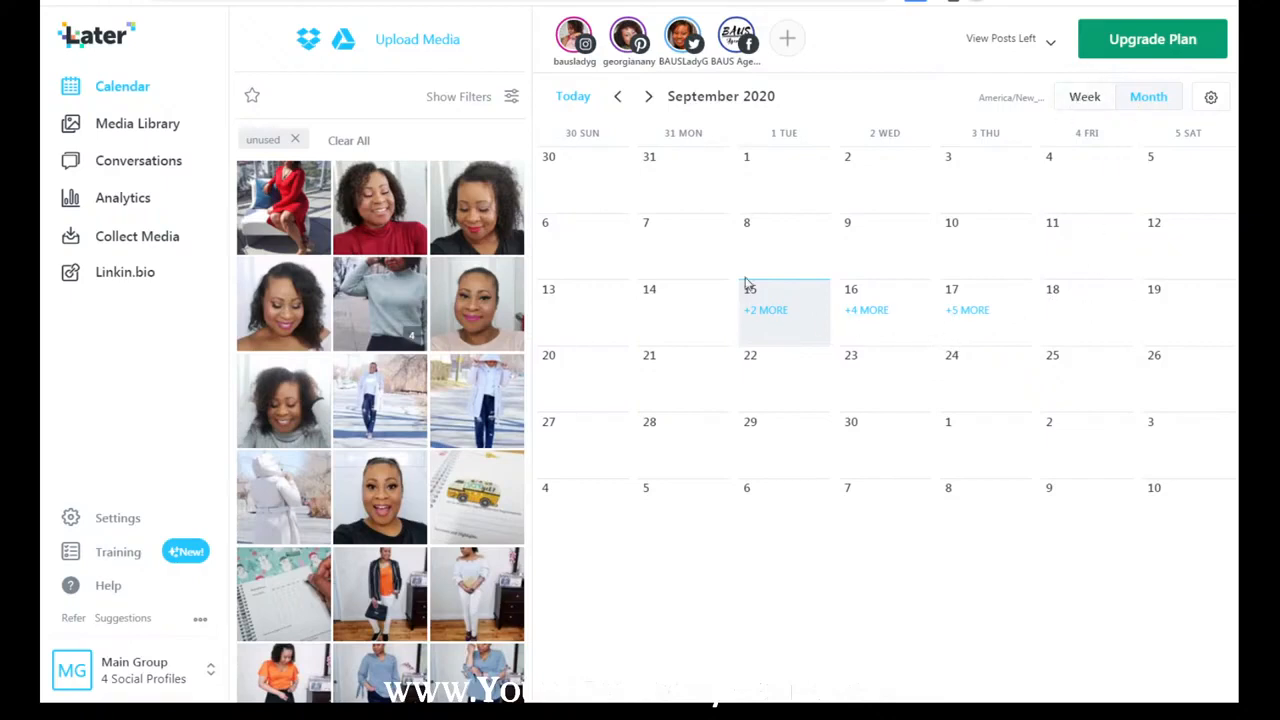
left_click(1080, 100)
scroll(1234, 418, "down", 3)
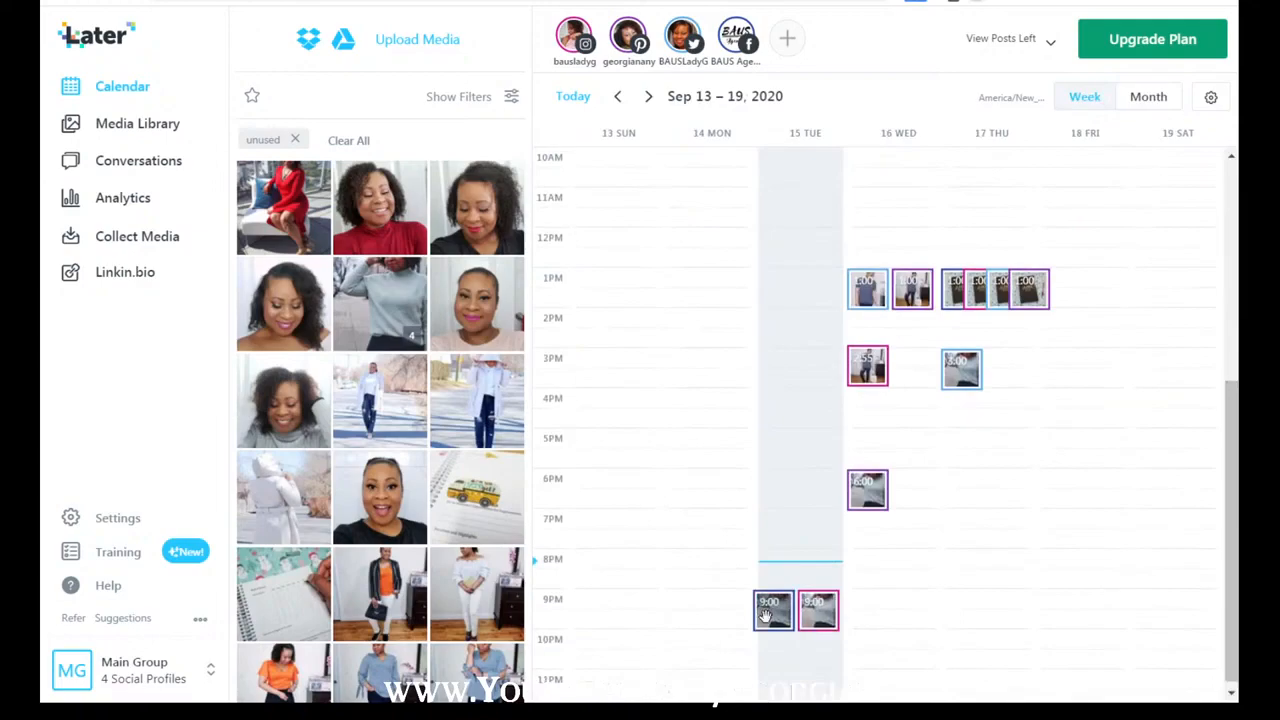
Step: Discard Tuesday's 9:00 PM Facebook sweater post and move Wednesday's Pinterest sweater post to 6:15 PM
left_click(766, 614)
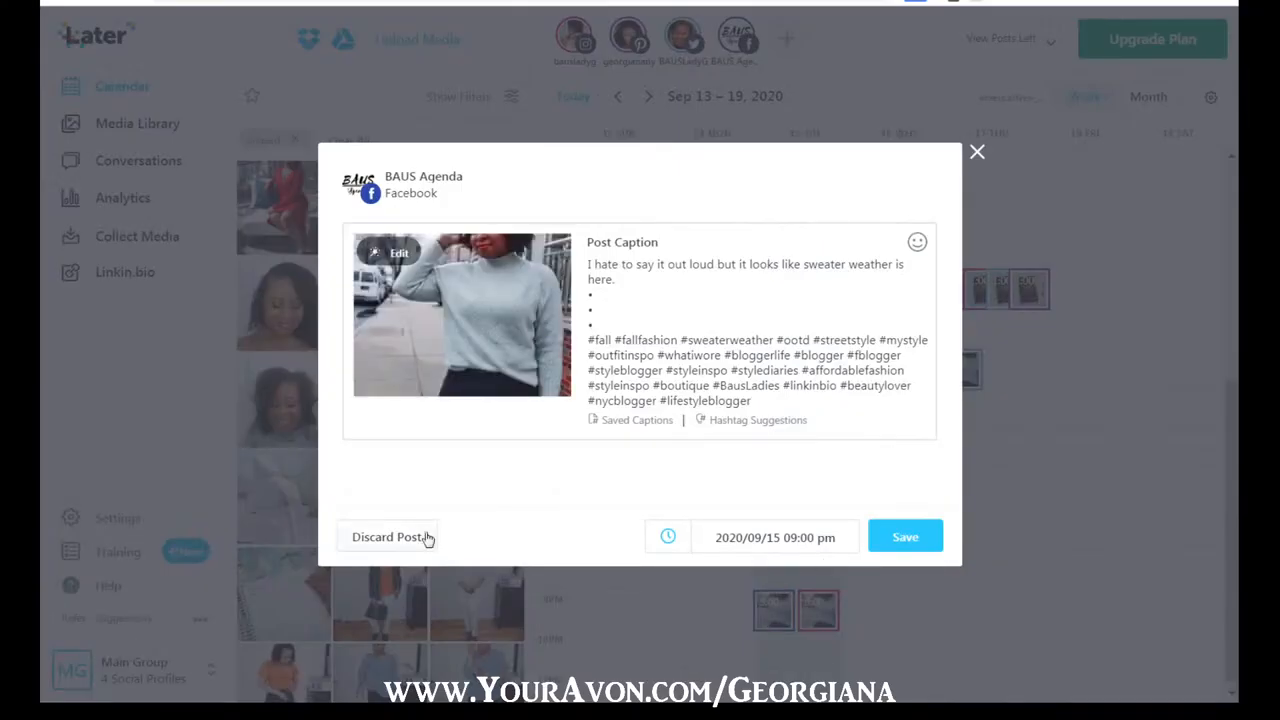
left_click(977, 151)
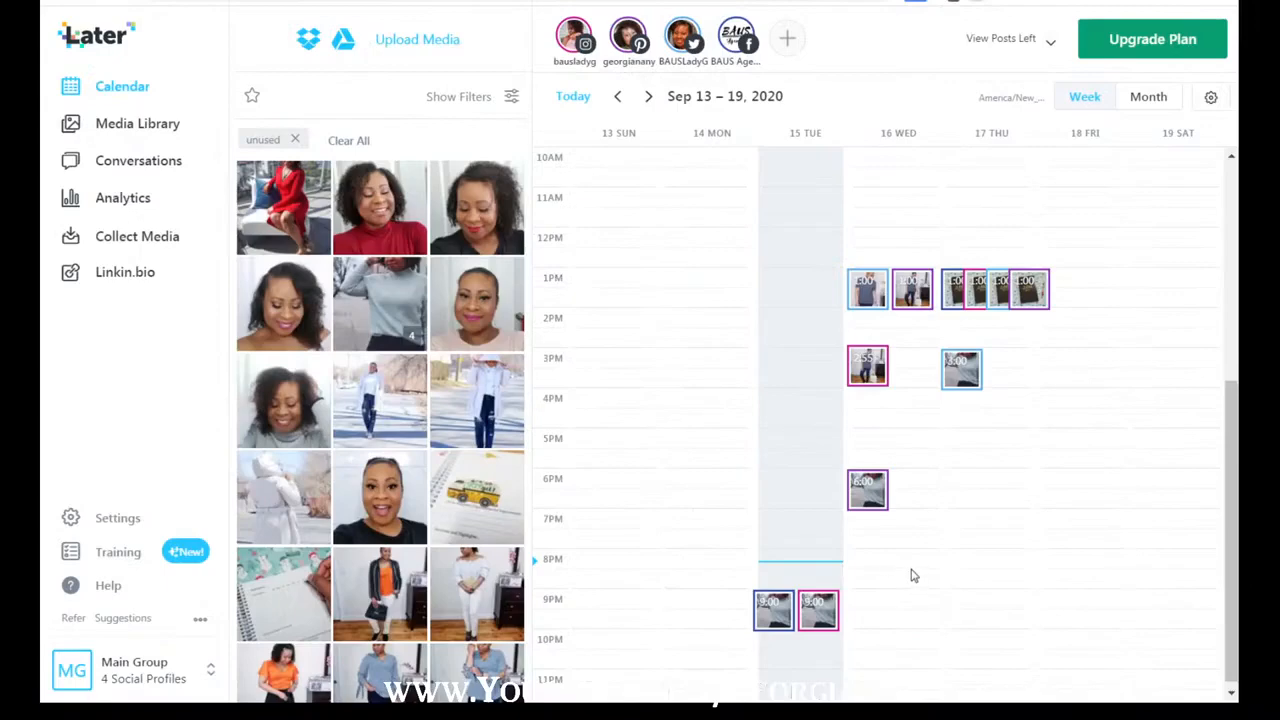
left_click(773, 610)
left_click(415, 537)
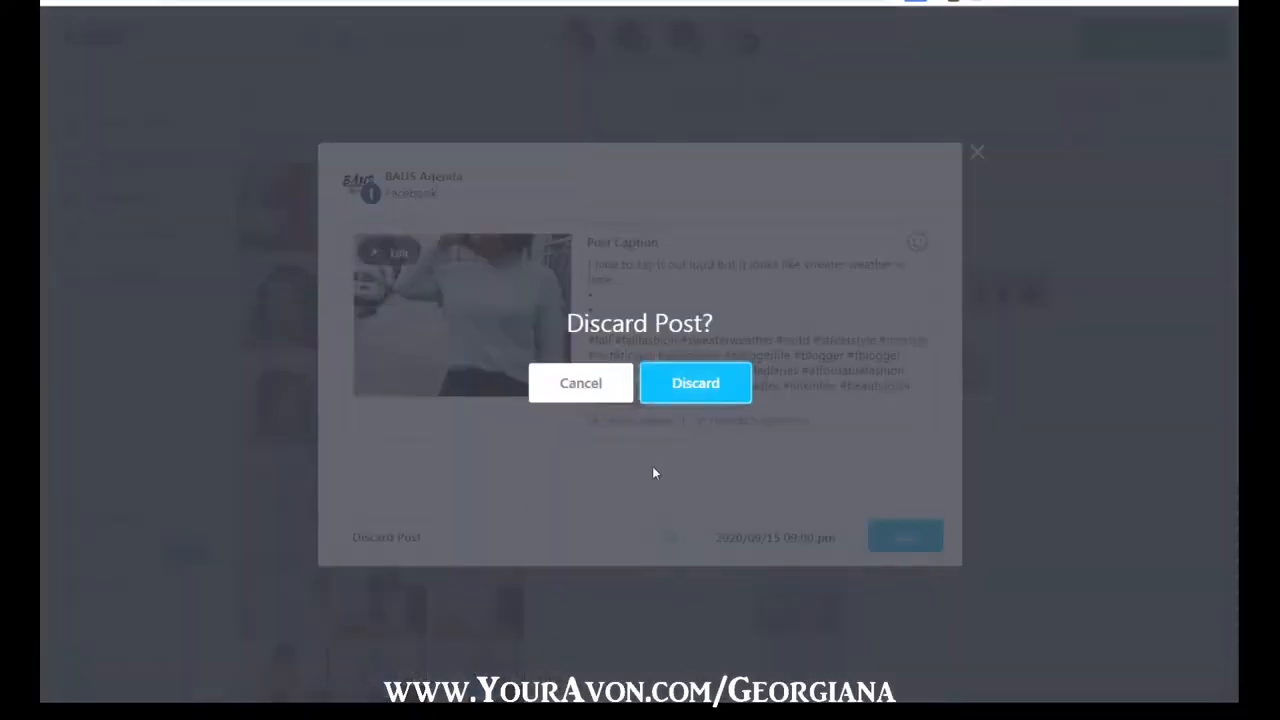
left_click(714, 383)
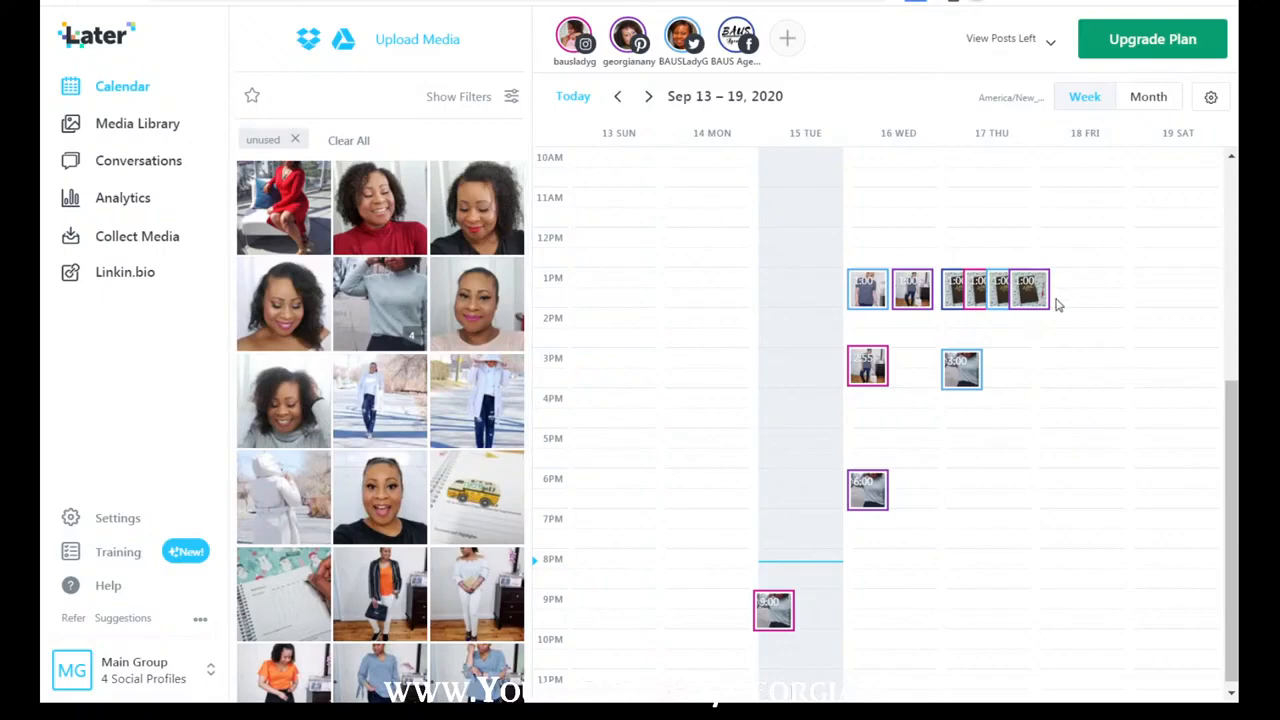
left_click_drag(865, 495, 866, 546)
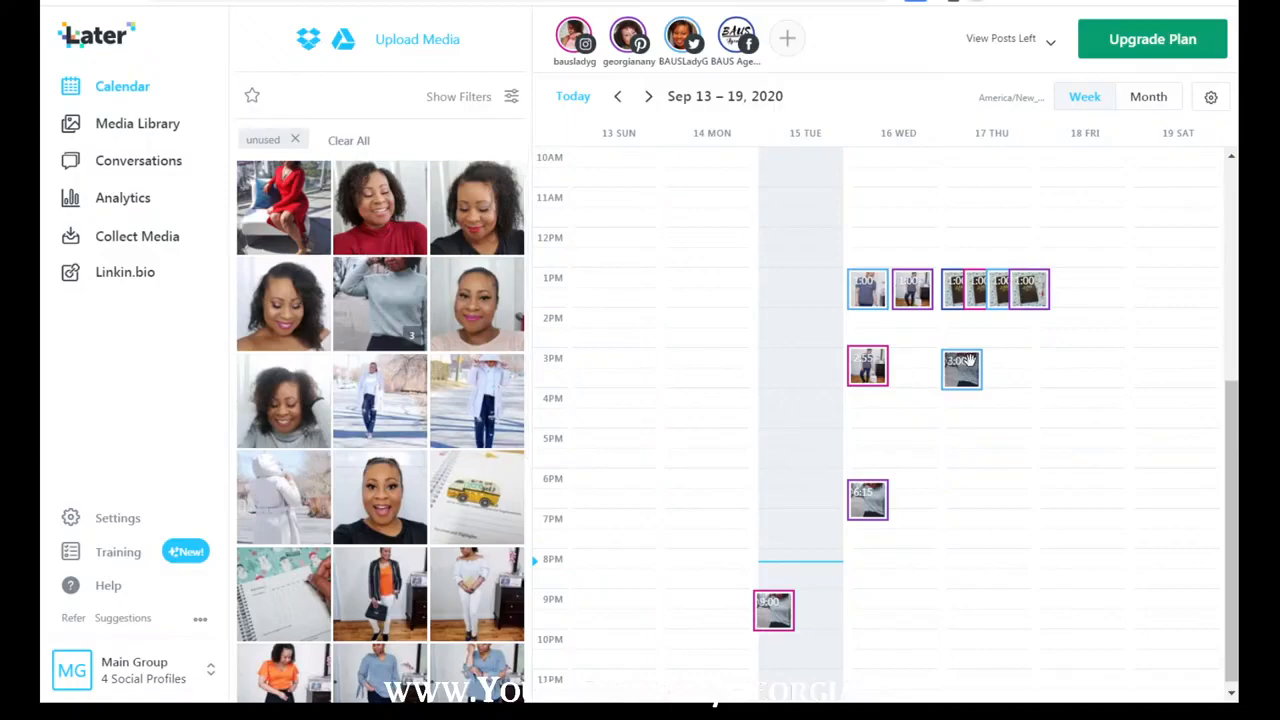
Step: Open the Media Library and look through the unused media
left_click(158, 130)
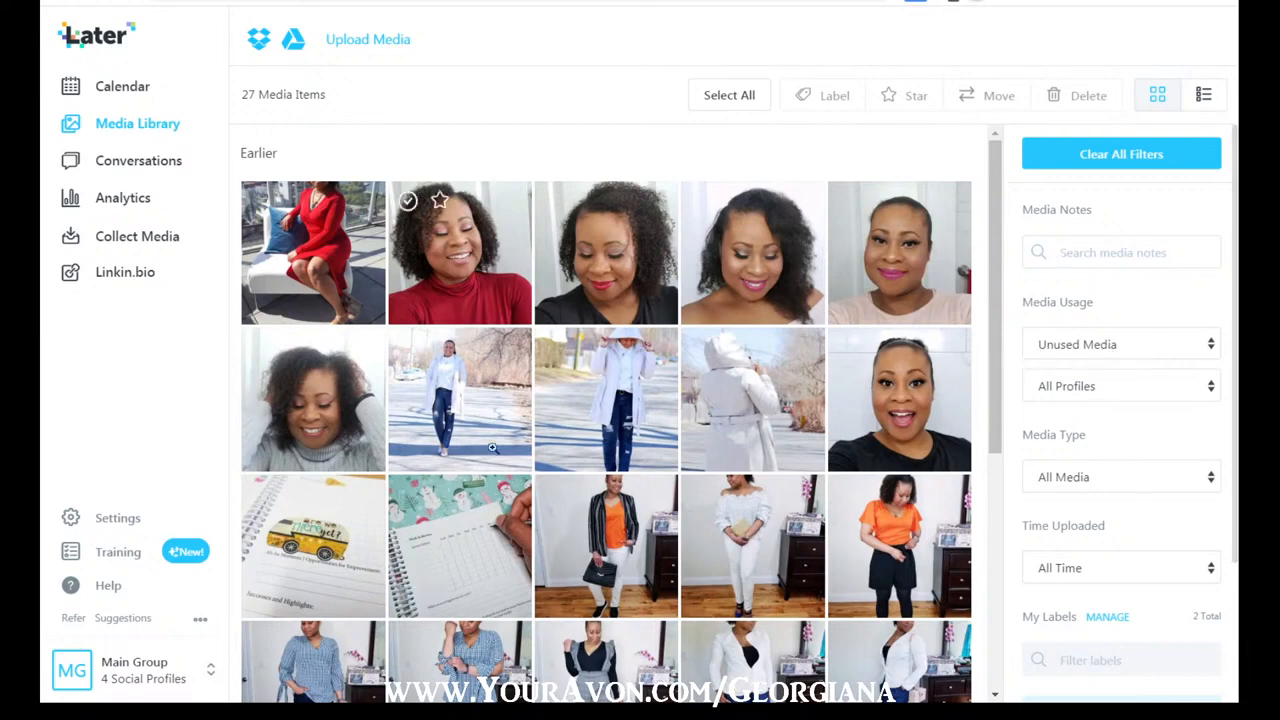
left_click_drag(985, 277, 1002, 443)
left_click_drag(1001, 443, 997, 260)
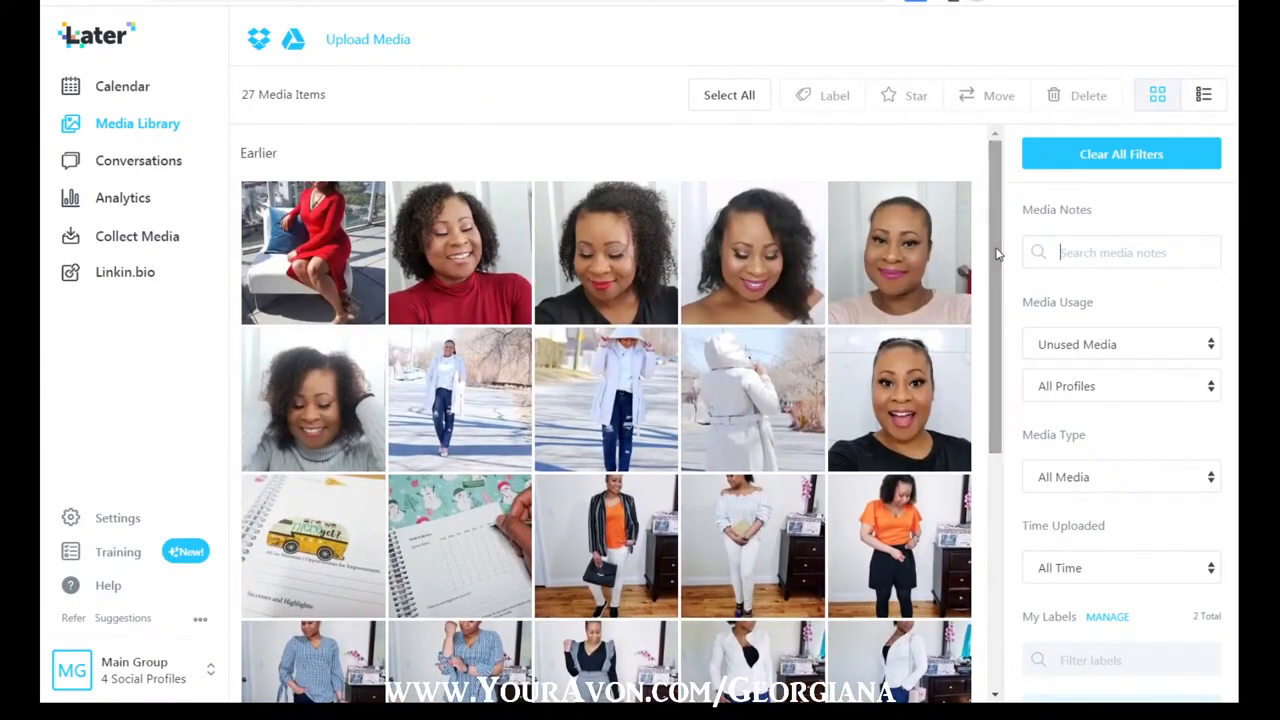
Step: Write "HEYYYYYY!" in the notes of the smiling black-top selfie and insert the Makeup saved caption below it
left_click(898, 430)
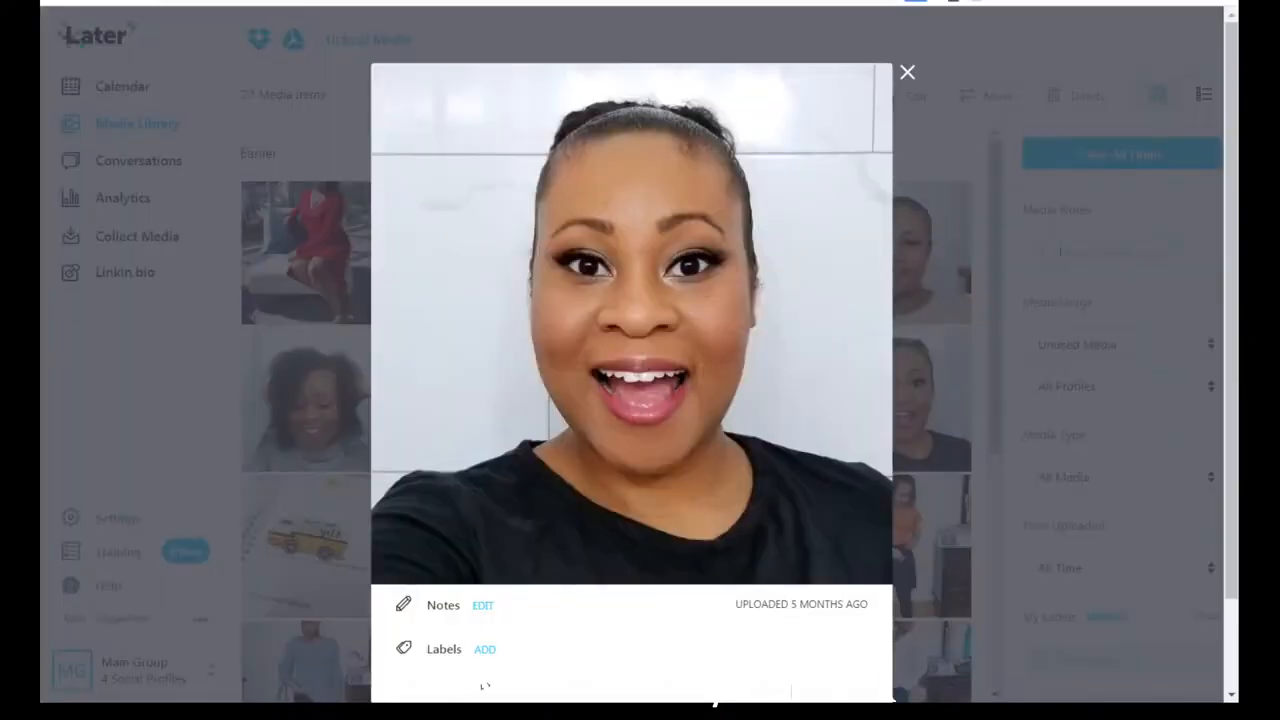
scroll(580, 426, "down", 1)
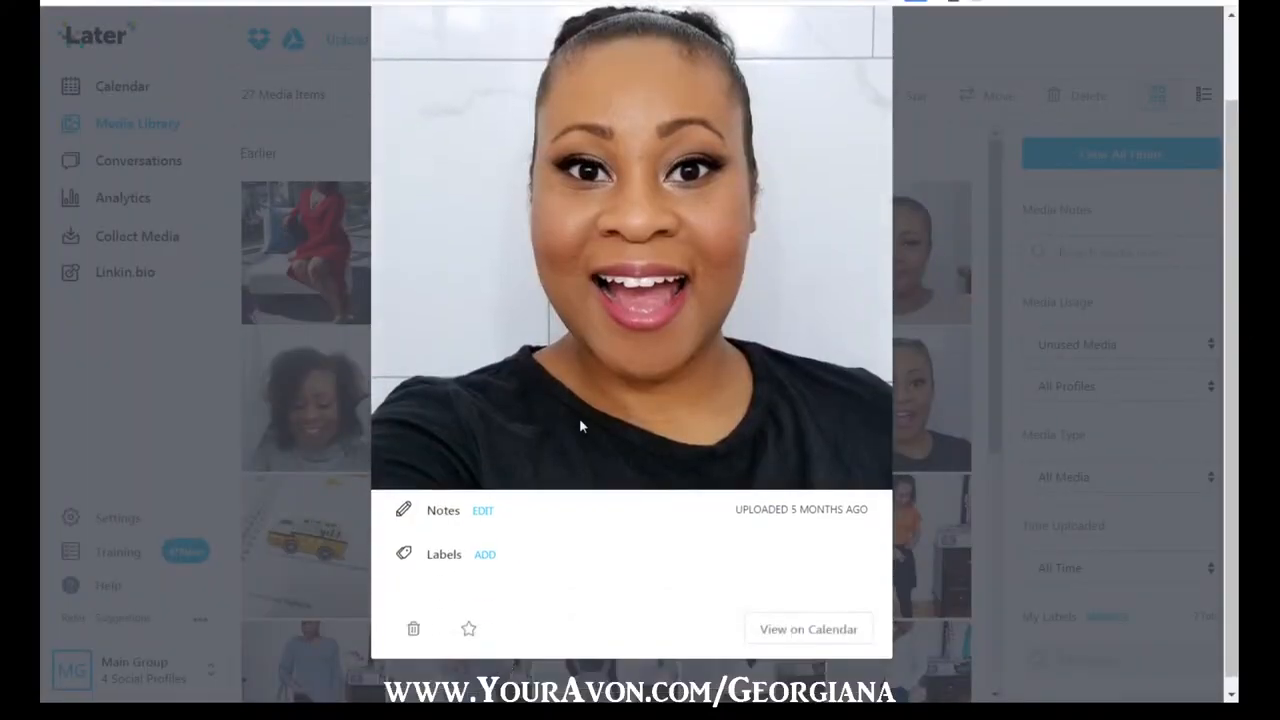
left_click(483, 513)
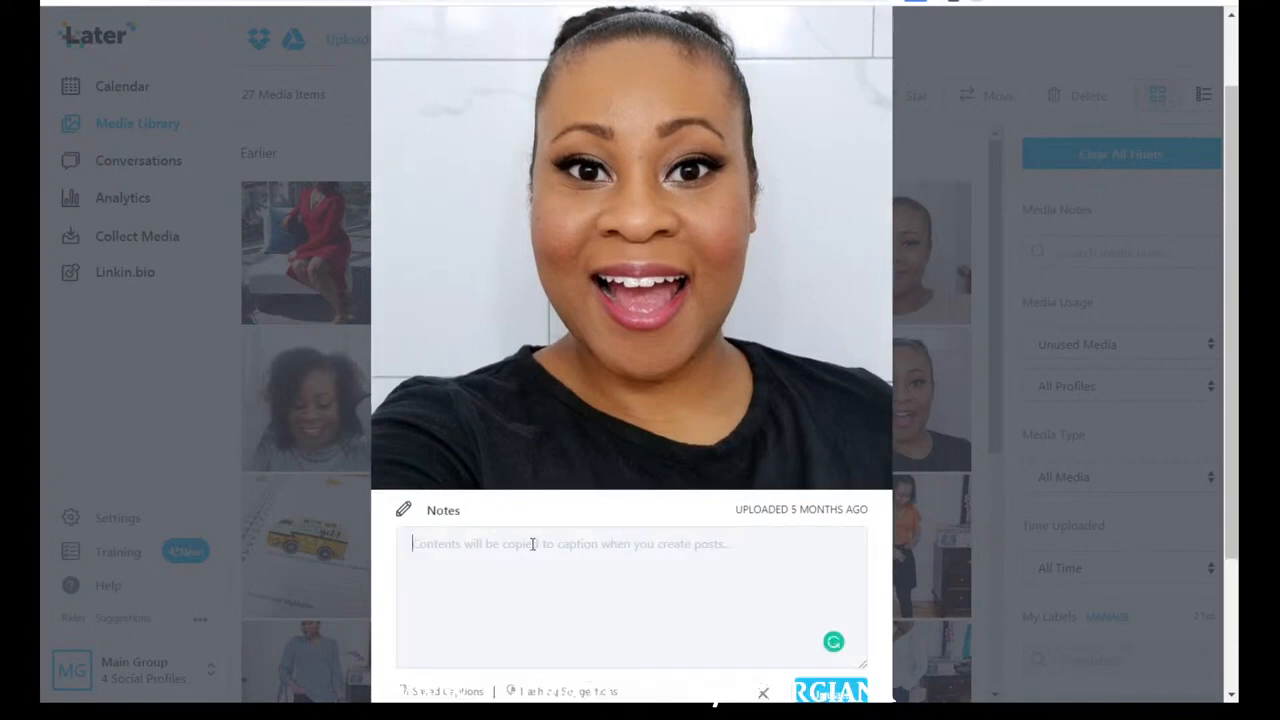
type("HEYYYYYY!")
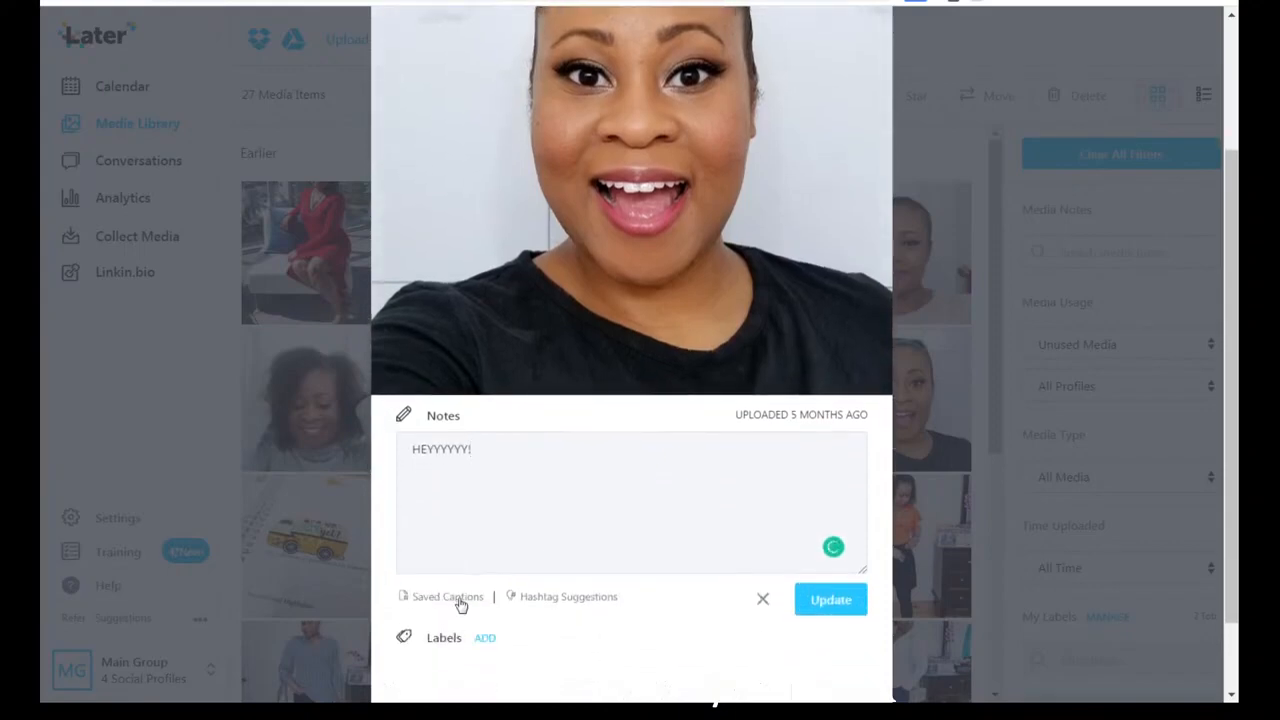
left_click(452, 598)
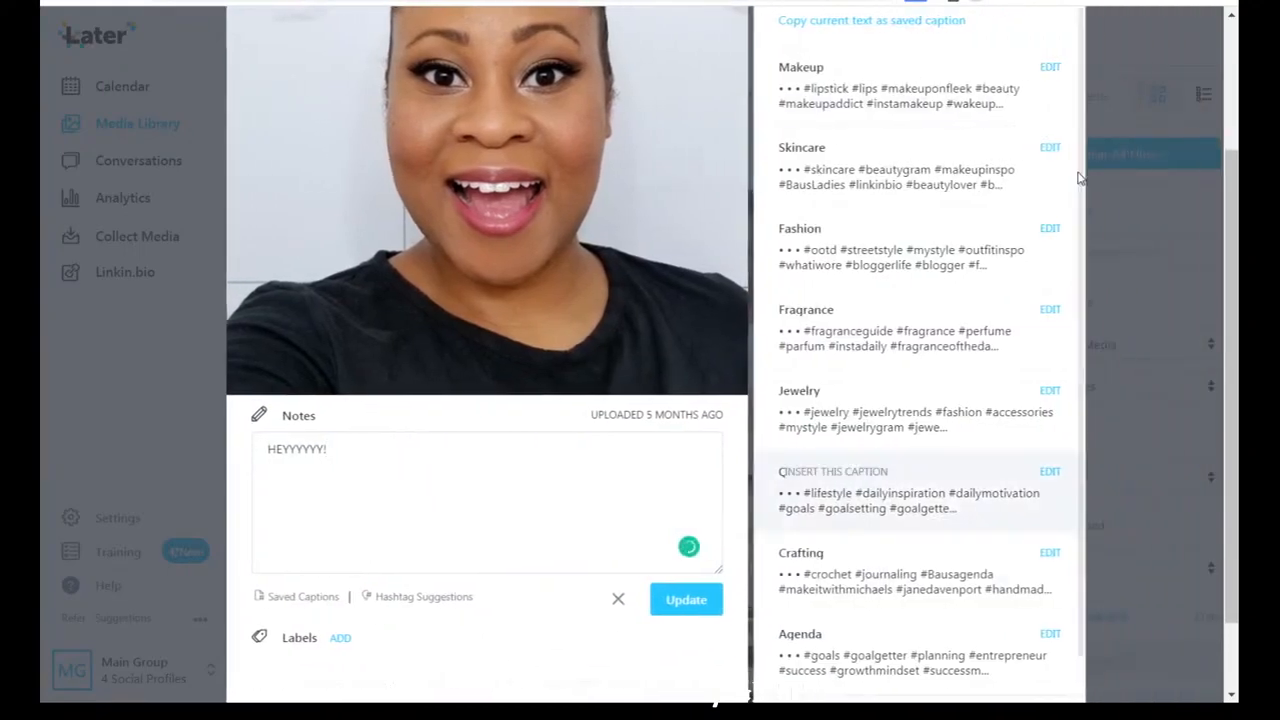
left_click(846, 94)
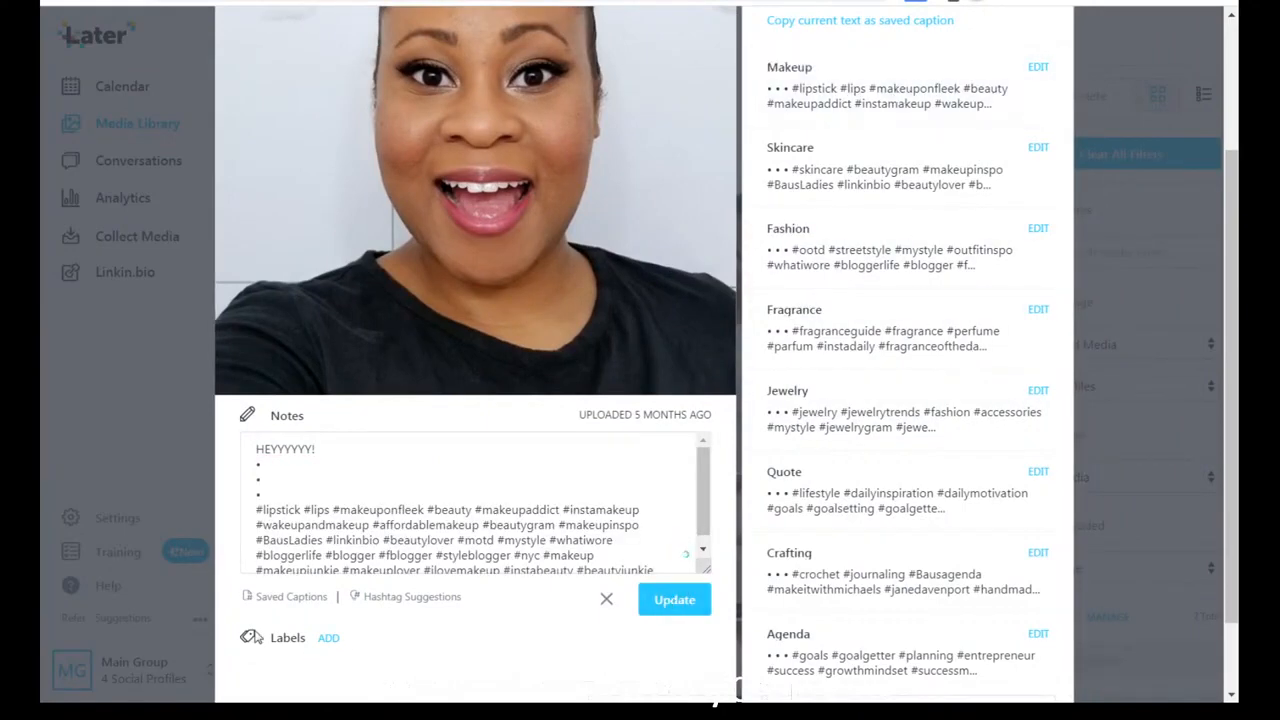
Step: Close the saved captions list and review the makeup hashtags in the selfie's notes
scroll(868, 680, "down", 1)
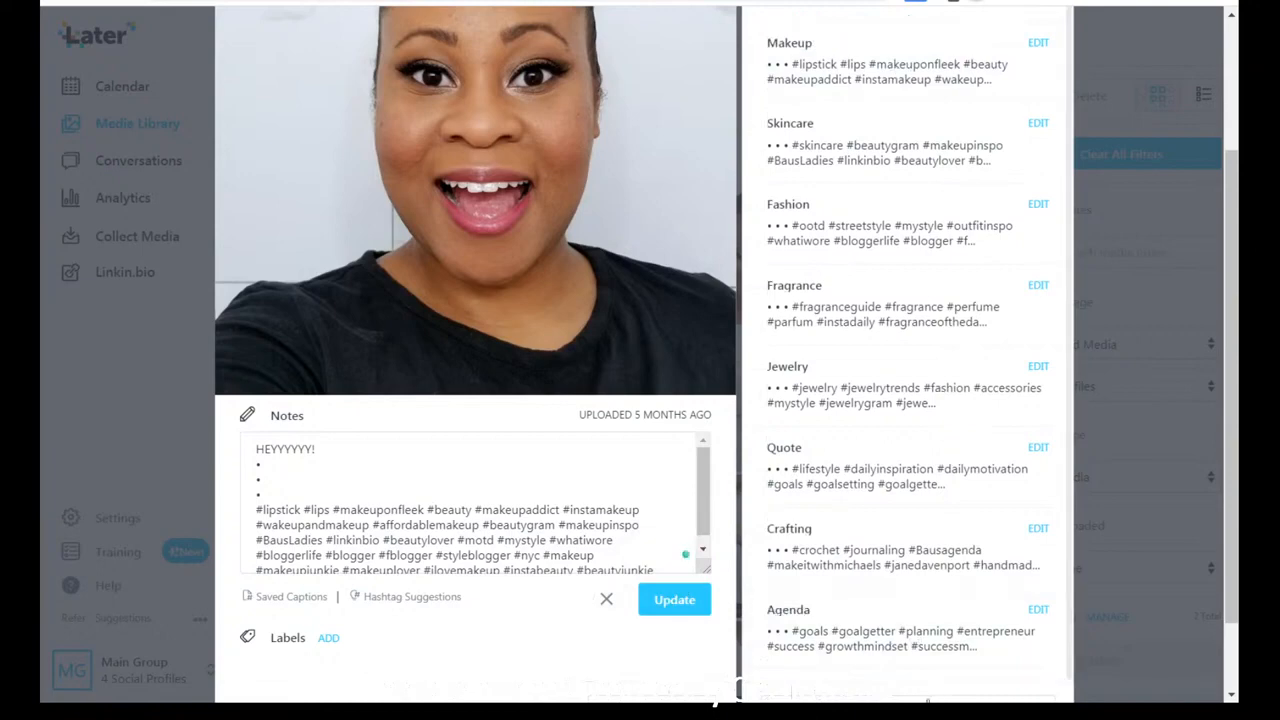
scroll(868, 660, "down", 2)
left_click(876, 622)
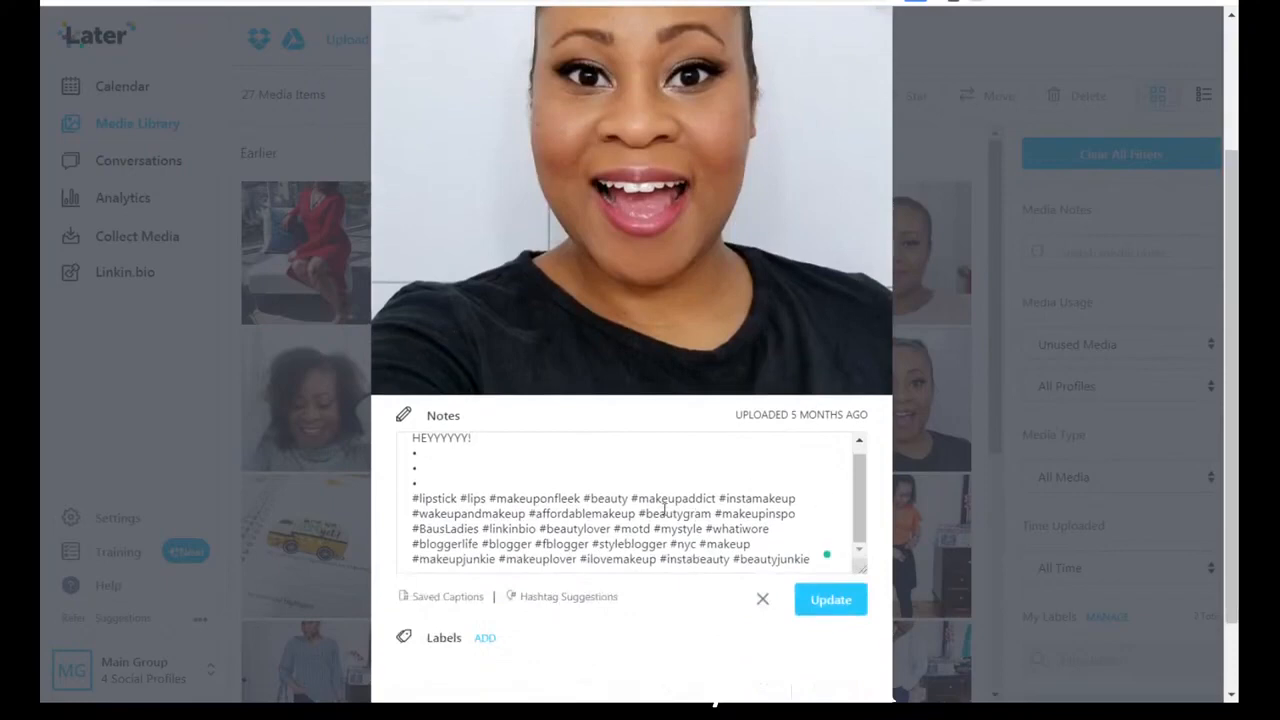
left_click(753, 544)
double_click(735, 544)
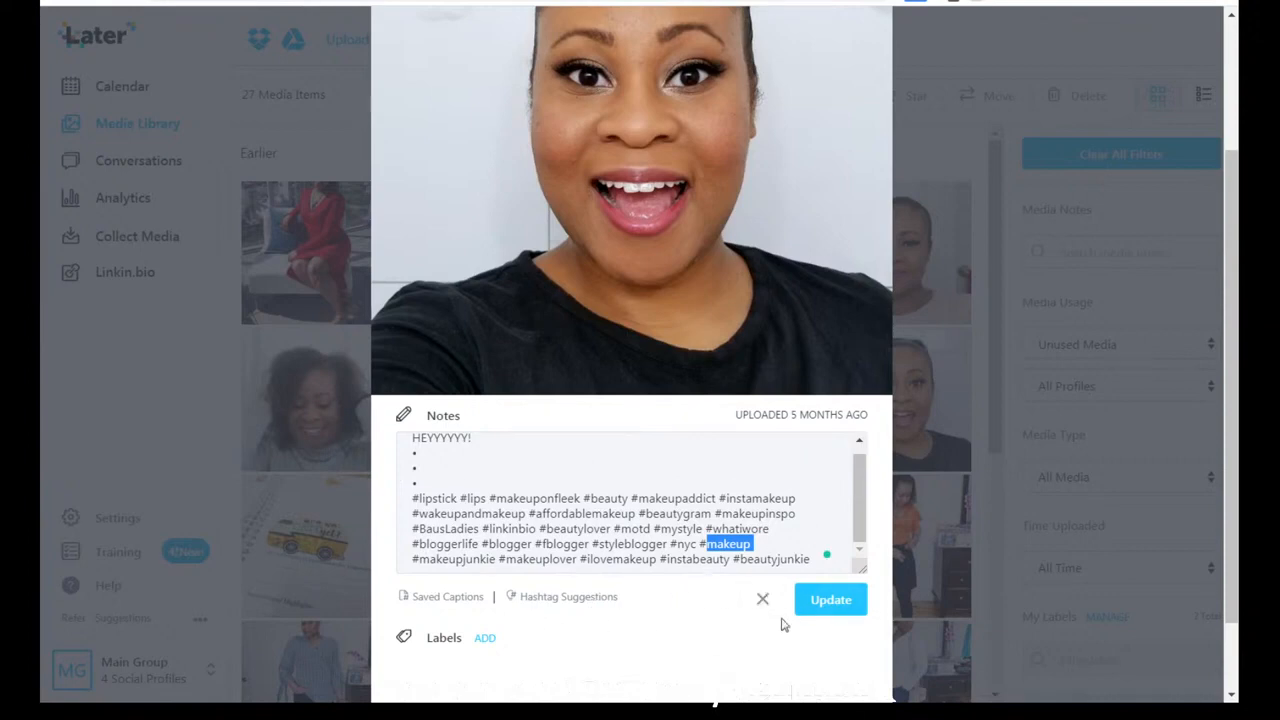
scroll(783, 625, "up", 1)
scroll(783, 618, "down", 1)
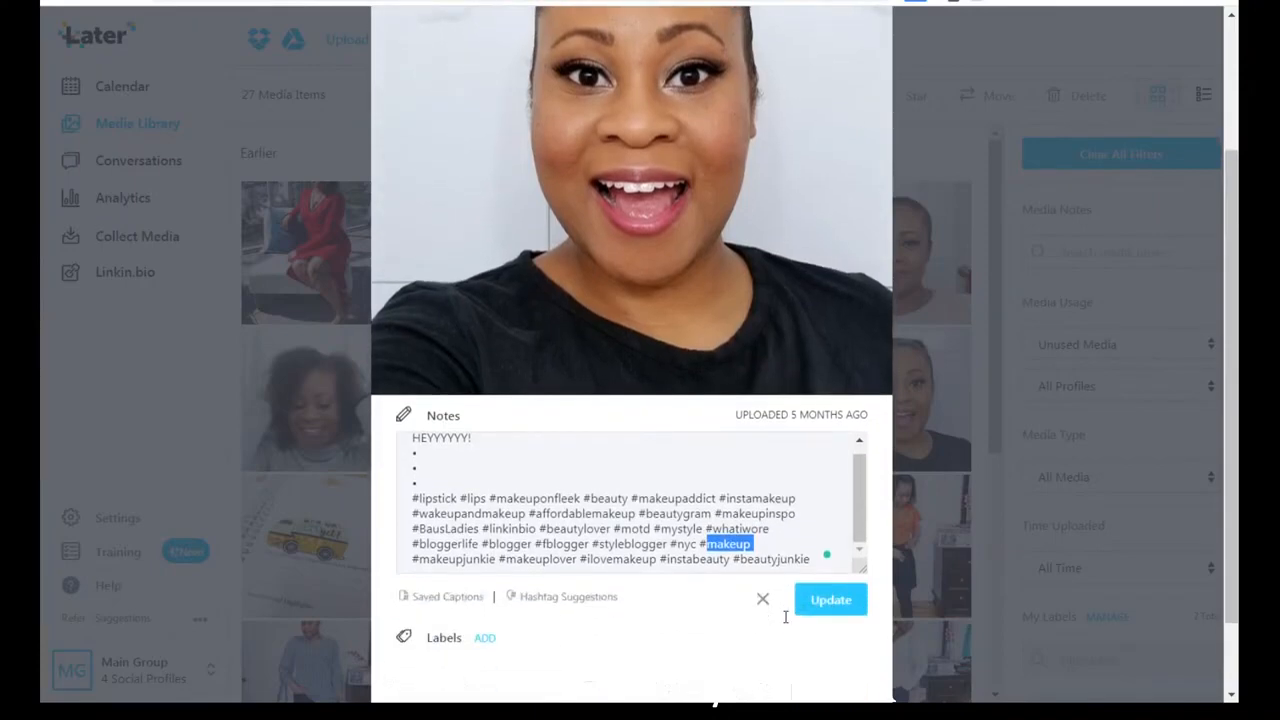
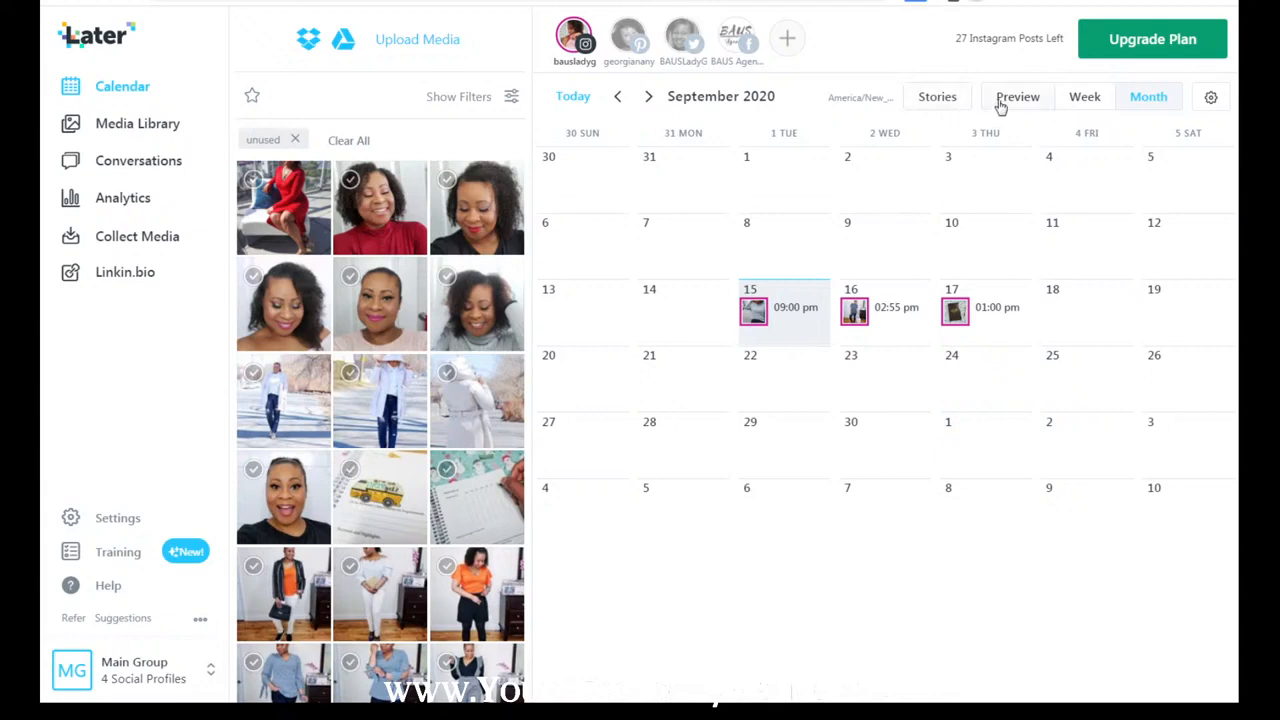
Step: View the Instagram profile's feed preview and compare it with the week calendar
left_click(1000, 104)
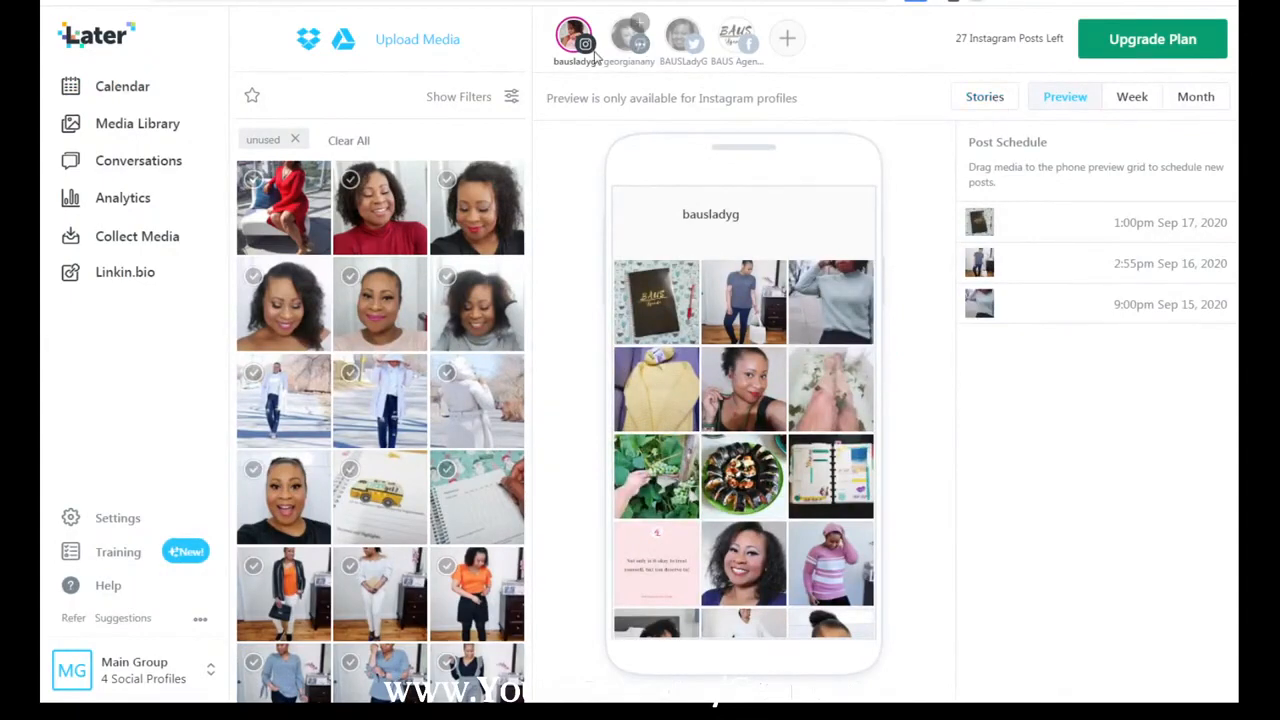
mouse_move(572, 38)
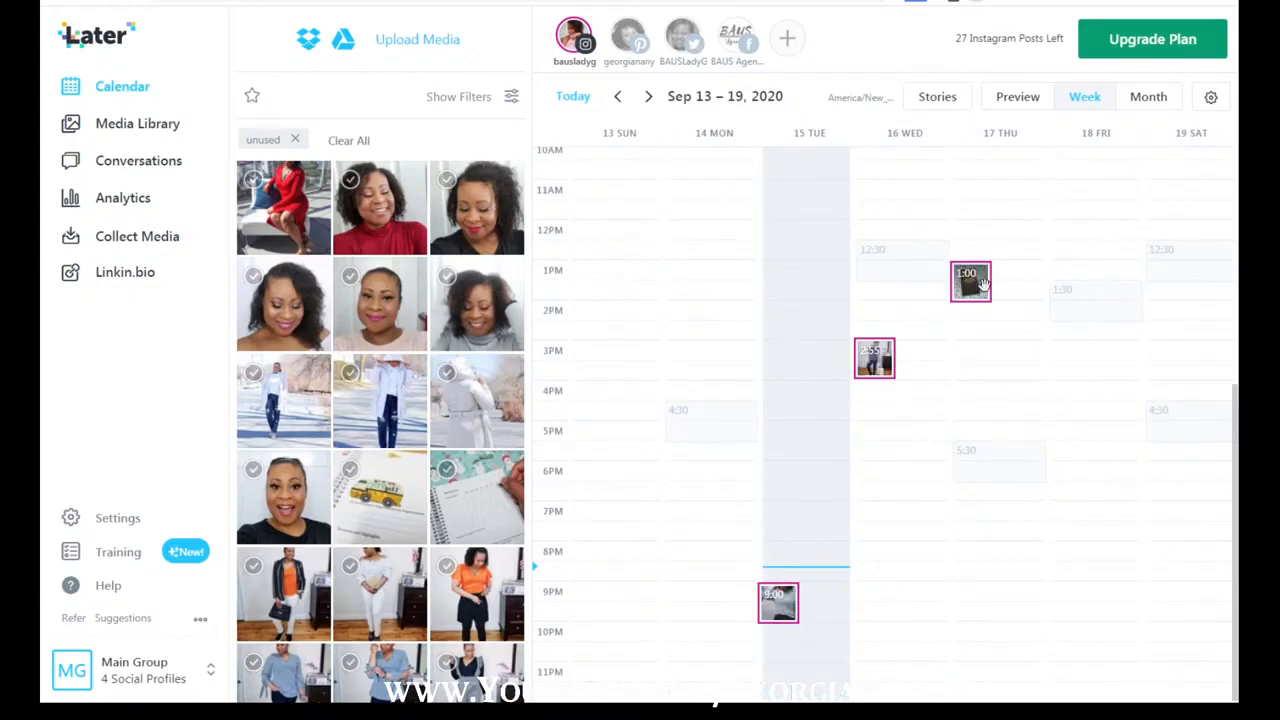
left_click(1030, 97)
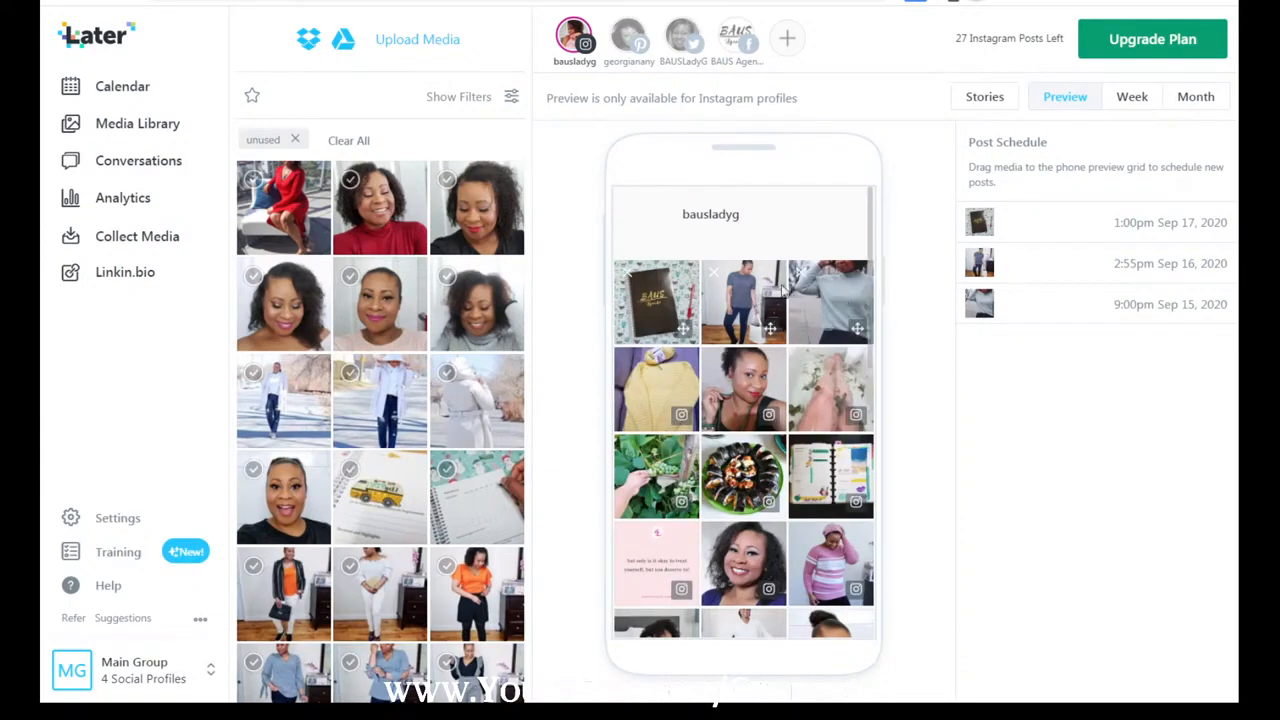
Step: Swap the BAUS agenda and outfit posts in the Instagram preview grid and add the smiling black-top selfie as the first tile
left_click_drag(686, 335, 752, 305)
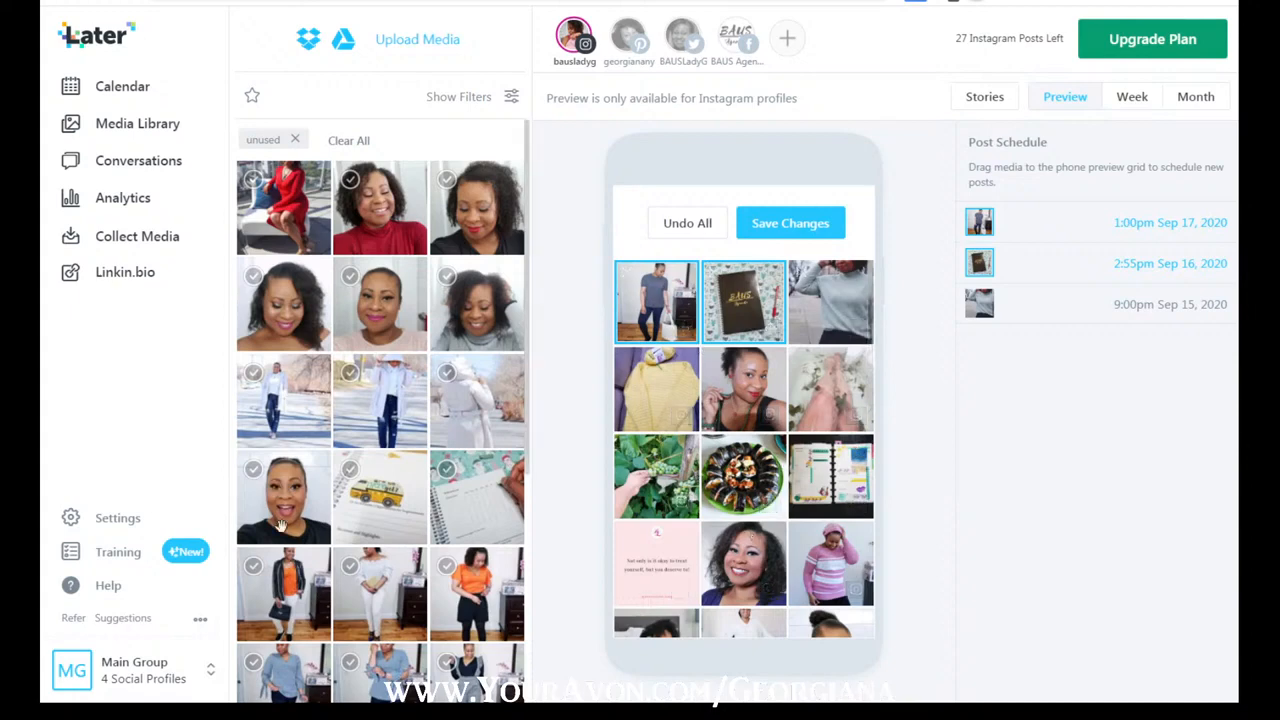
left_click_drag(284, 513, 712, 300)
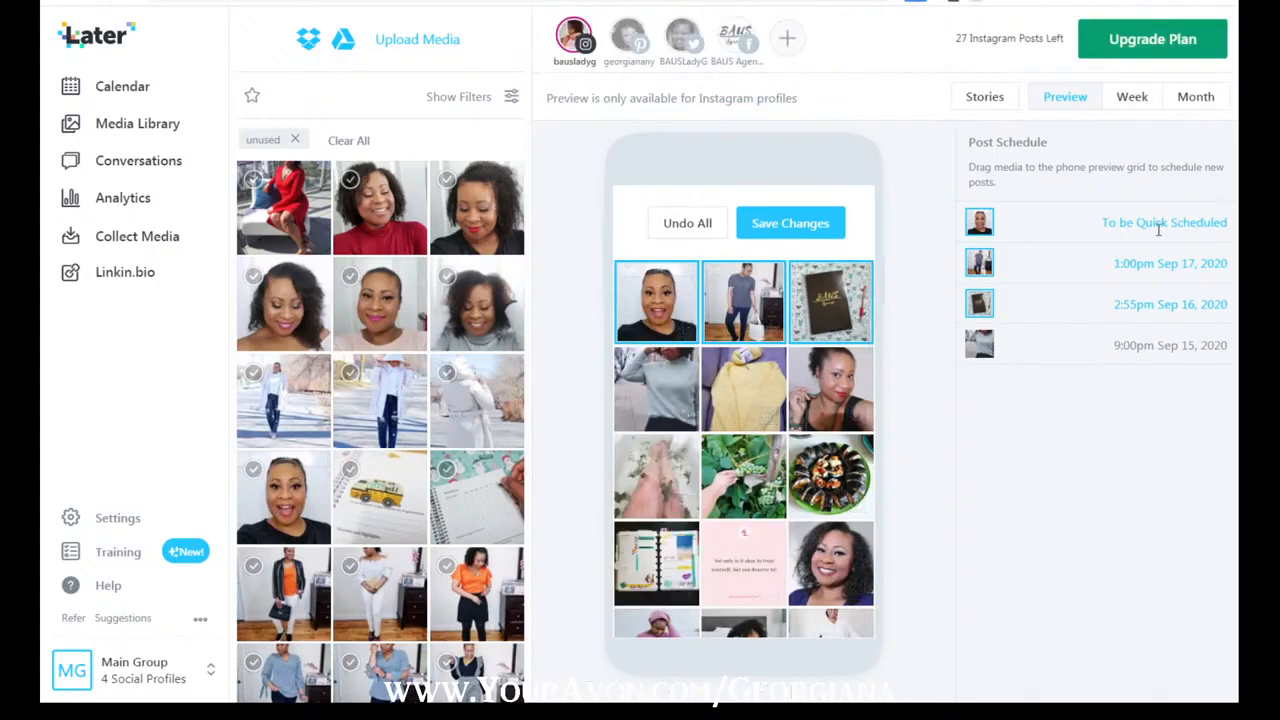
left_click_drag(1105, 227, 1236, 231)
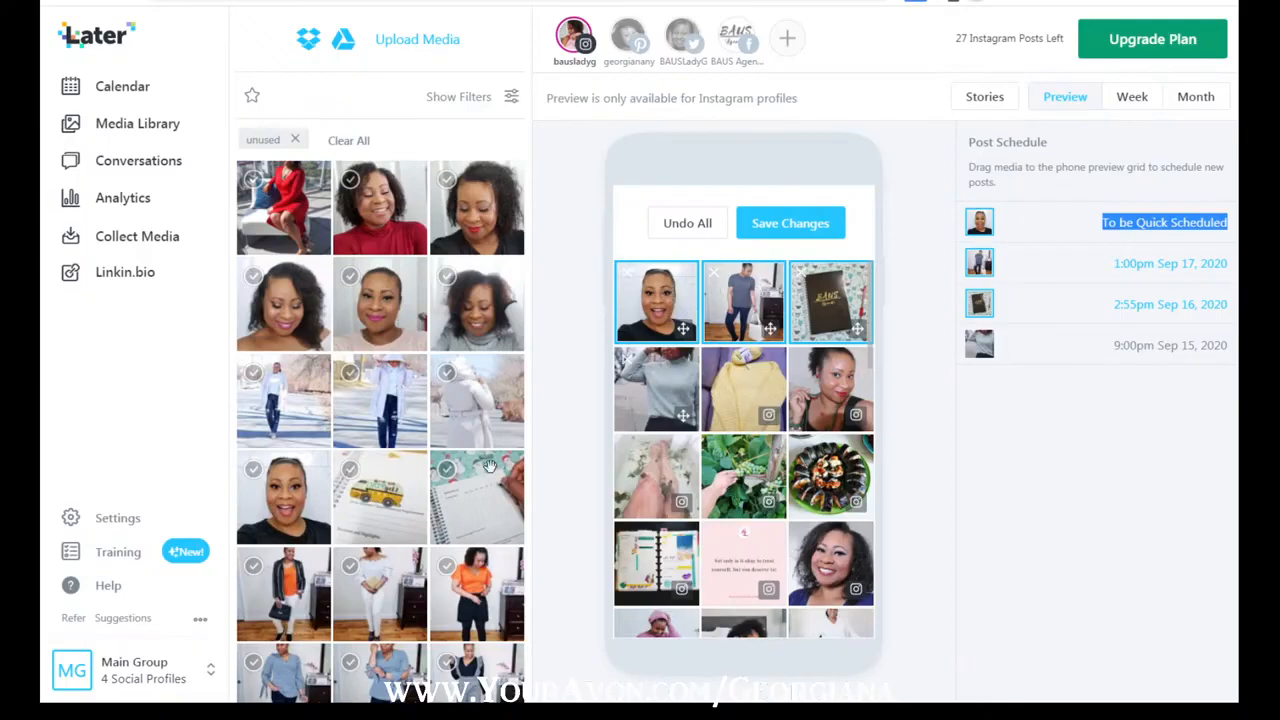
Step: Add the black-and-white quote graphic to the preview grid and place it second, right after the selfie
scroll(465, 590, "down", 3)
left_click_drag(485, 580, 660, 295)
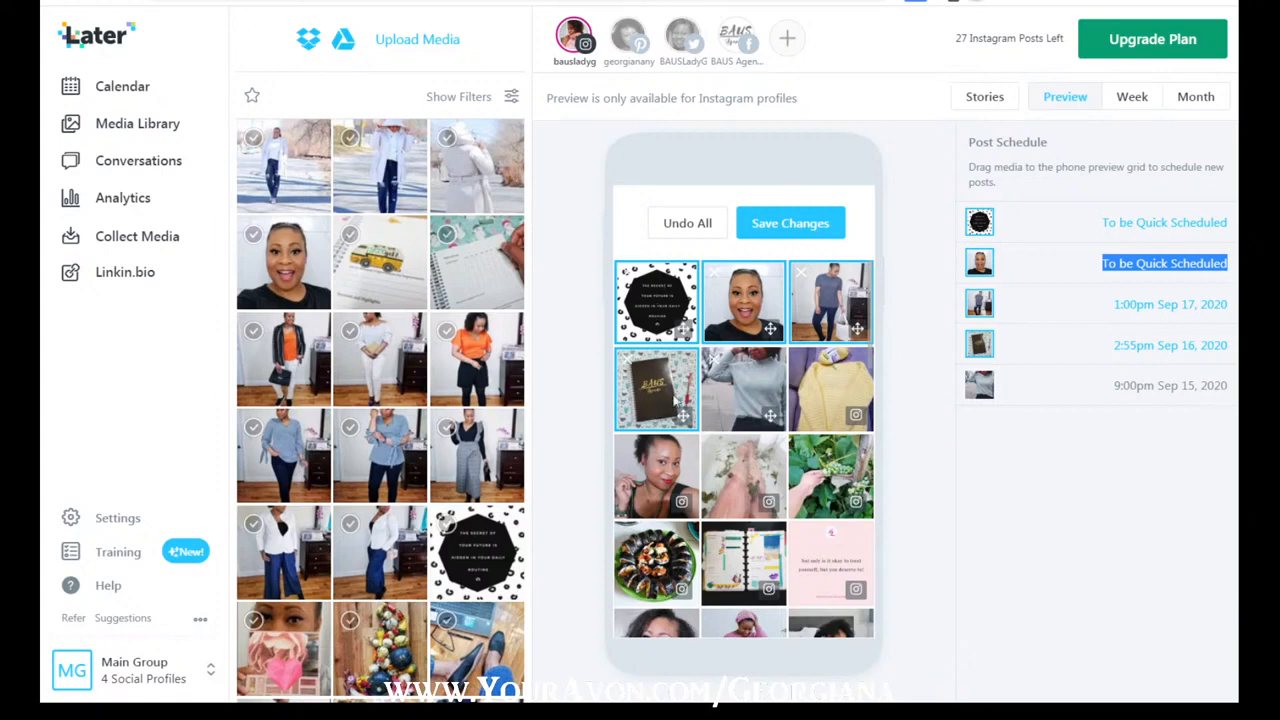
left_click_drag(680, 320, 832, 314)
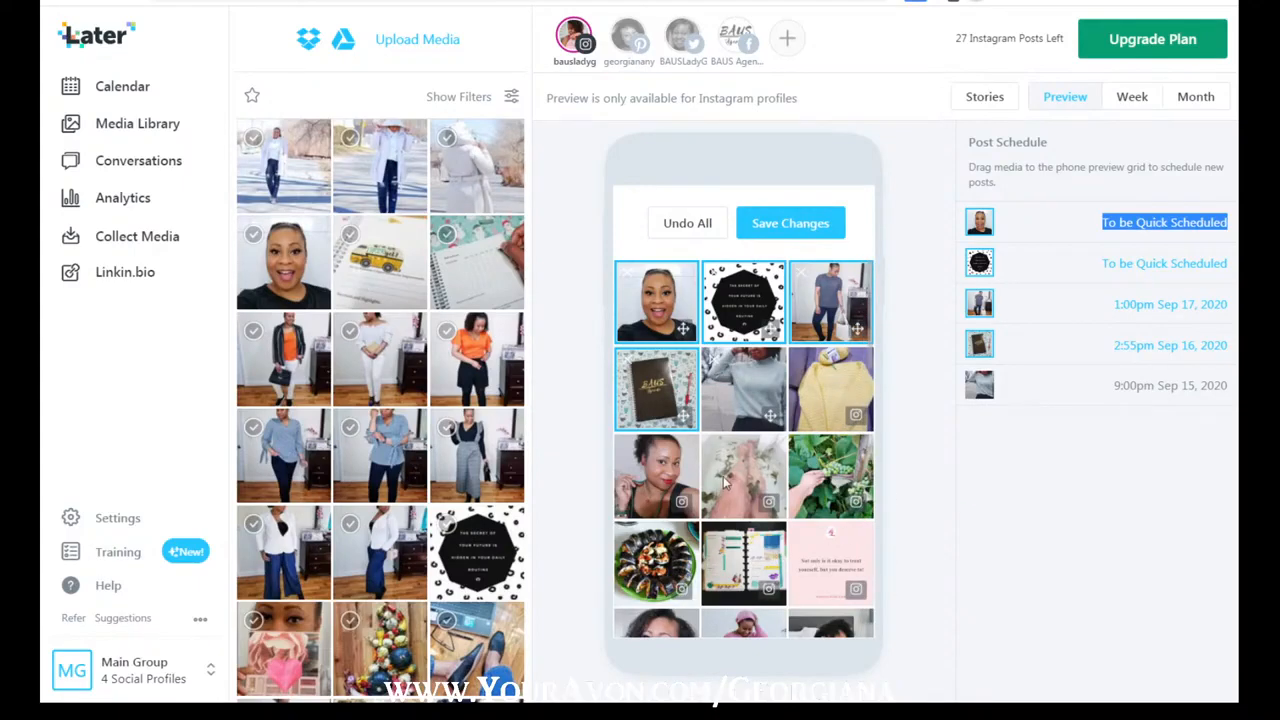
Step: Arrange the preview grid's first row as outfit, quote graphic and selfie, and save the changes to the post schedule
left_click_drag(646, 296, 737, 311)
left_click_drag(833, 299, 742, 300)
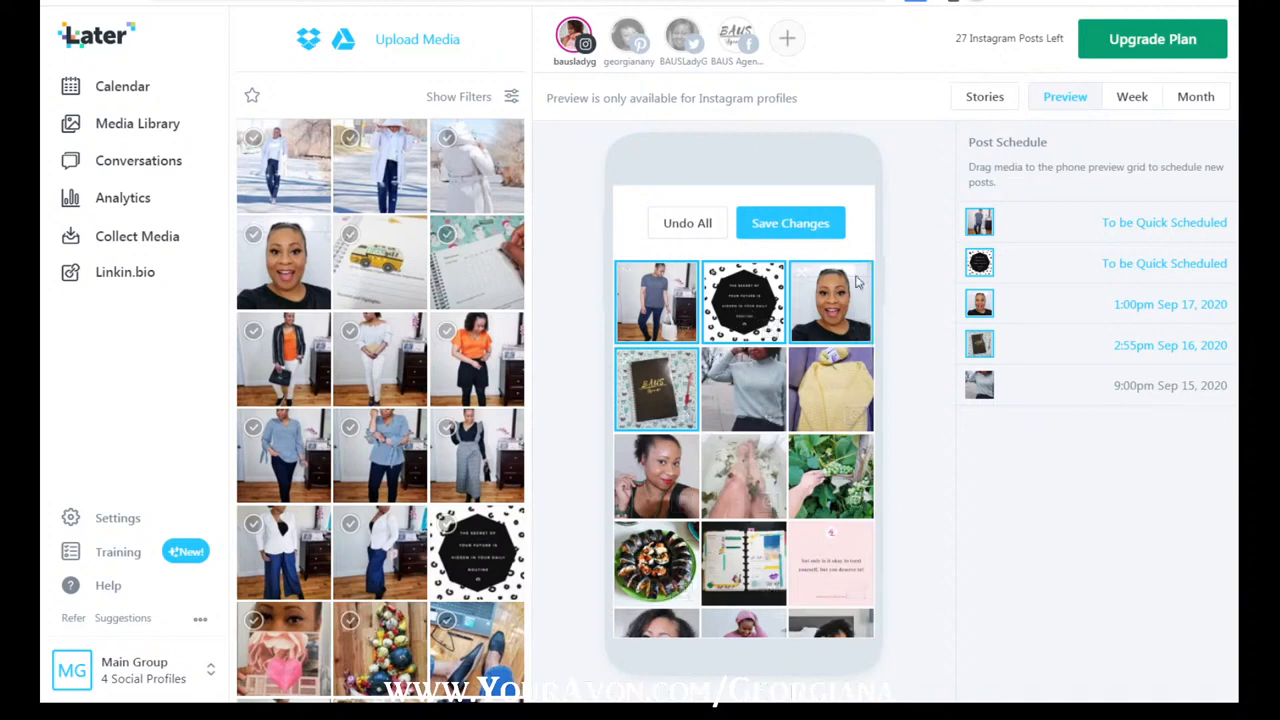
left_click(786, 223)
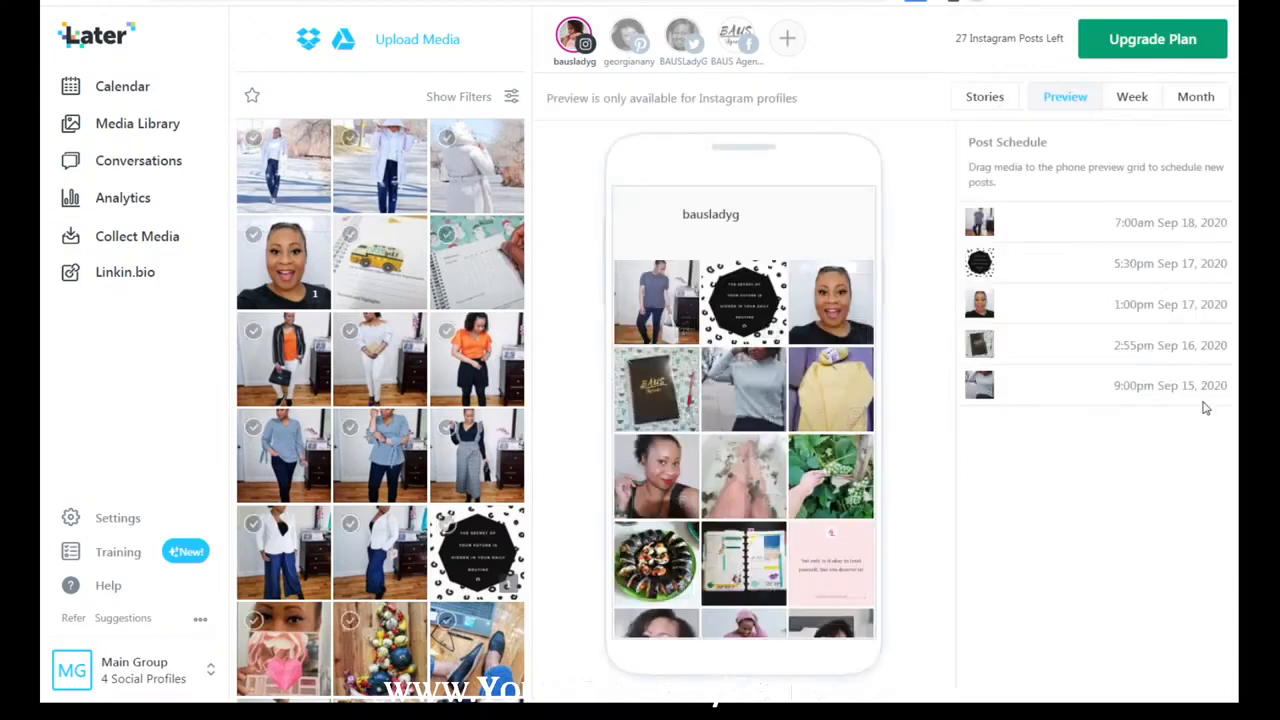
left_click_drag(1107, 313, 1232, 306)
left_click_drag(1098, 266, 1224, 262)
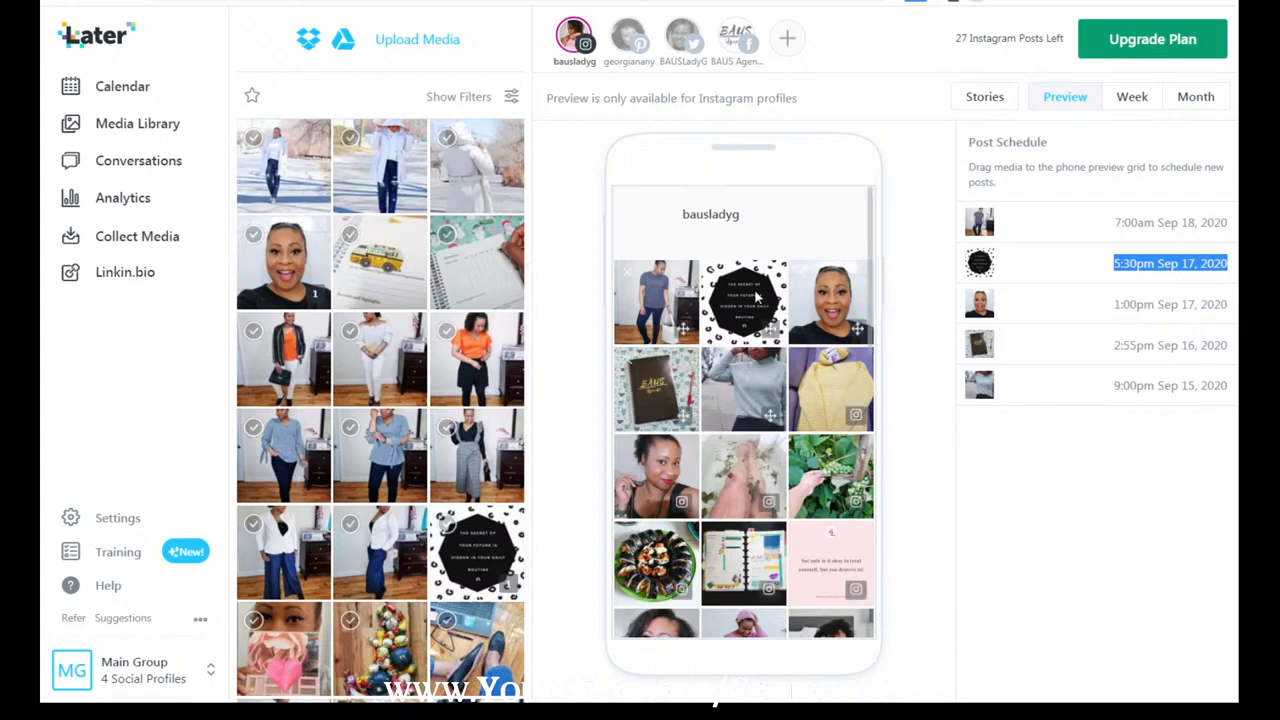
Step: Try swapping the outfit and quote graphic tiles in the Instagram preview grid, and discard the change
left_click_drag(755, 305, 677, 298)
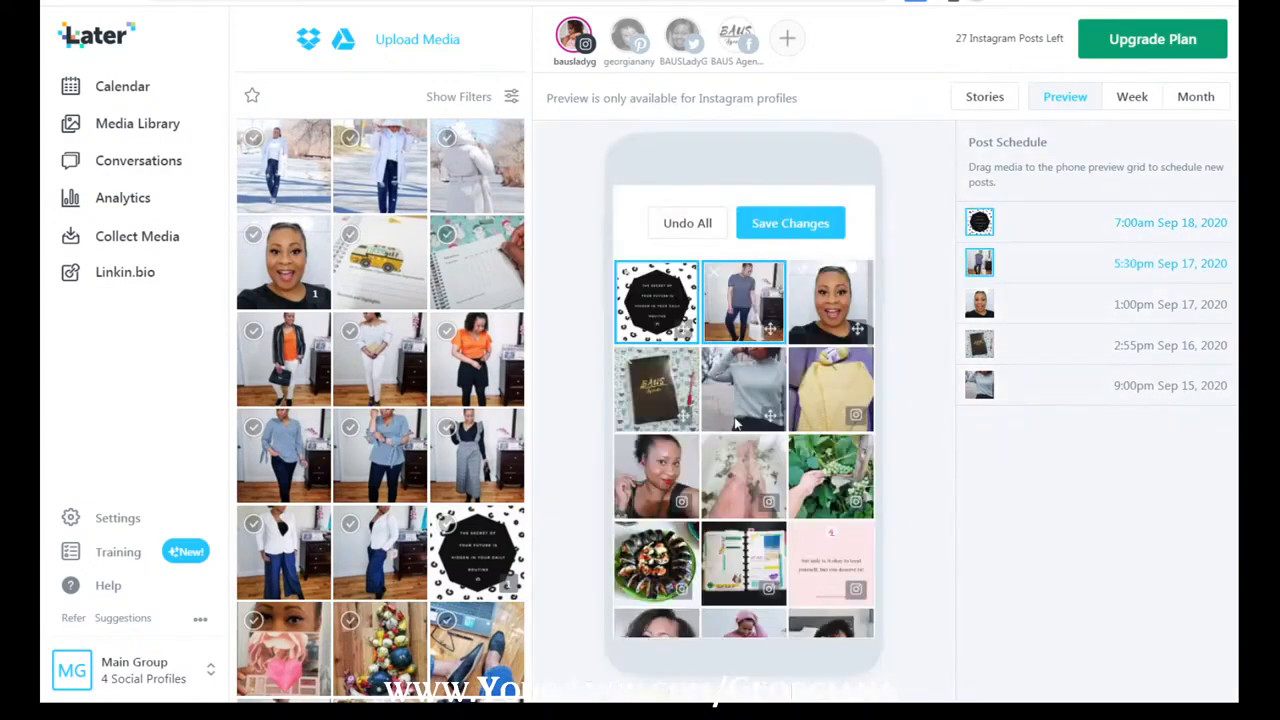
left_click(687, 223)
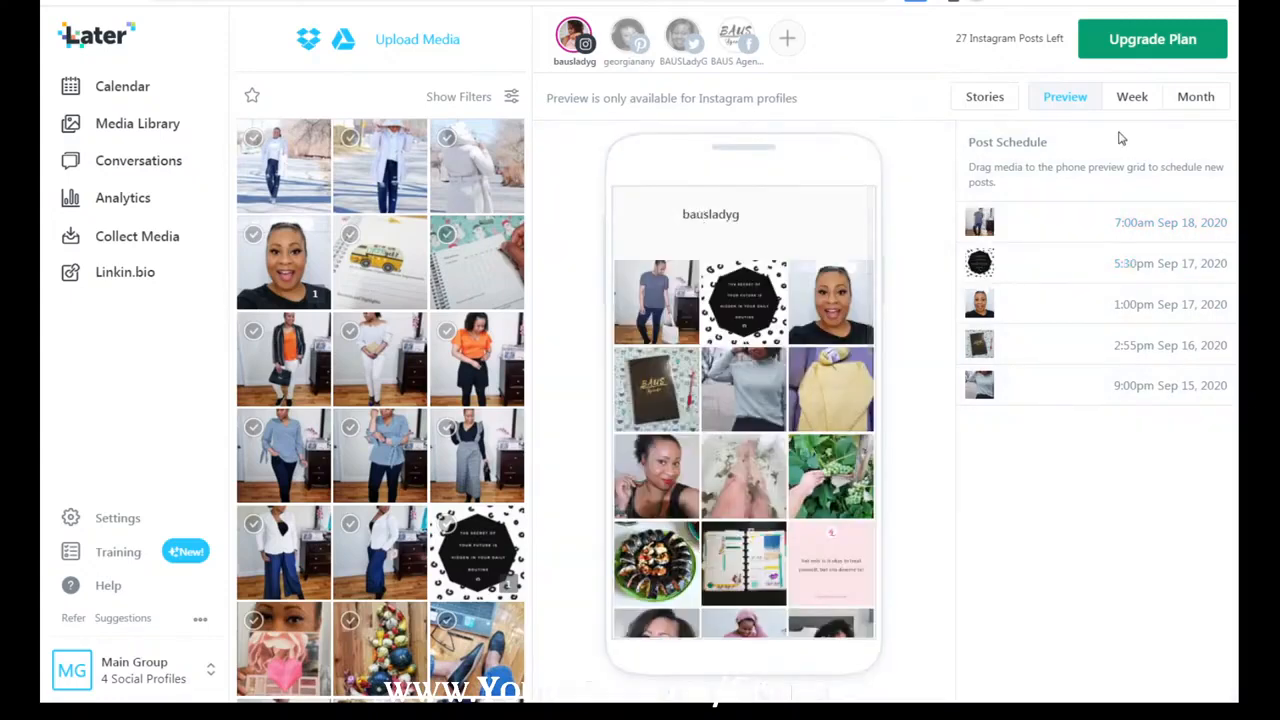
Step: Examine the scheduled Instagram posts in the week calendar and compare their order with the feed preview
left_click(1132, 97)
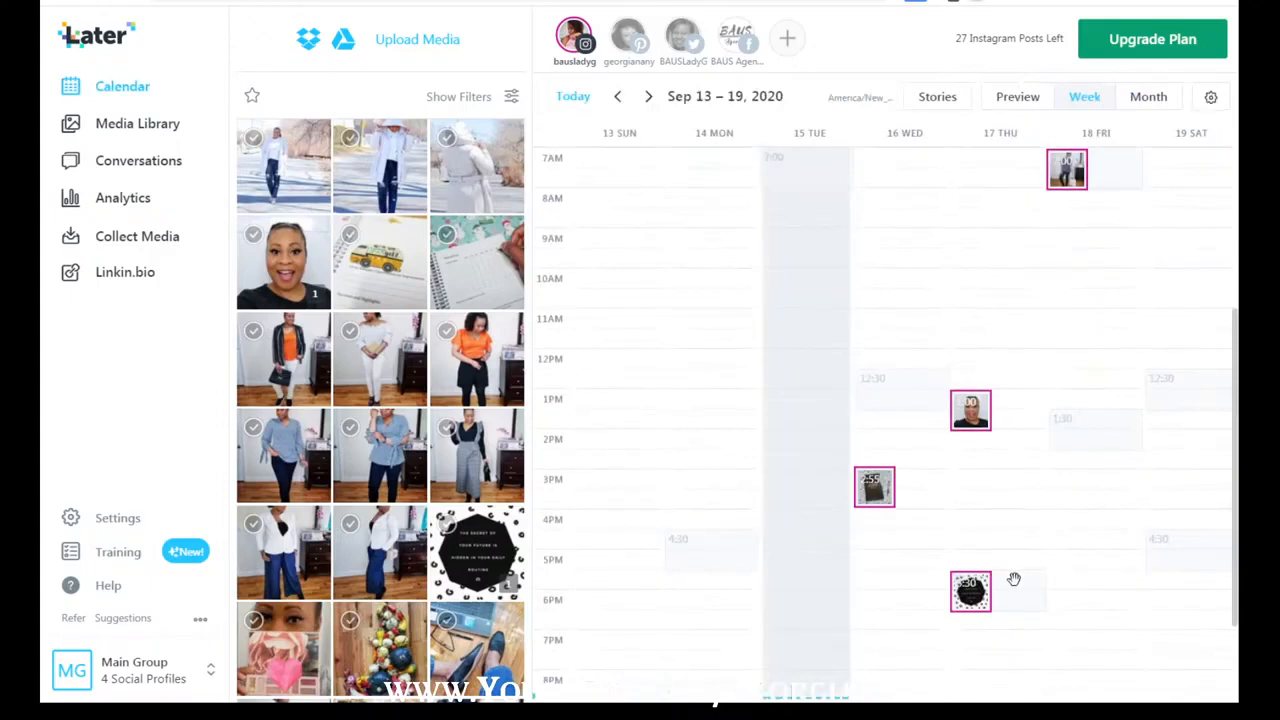
scroll(1005, 595, "down", 3)
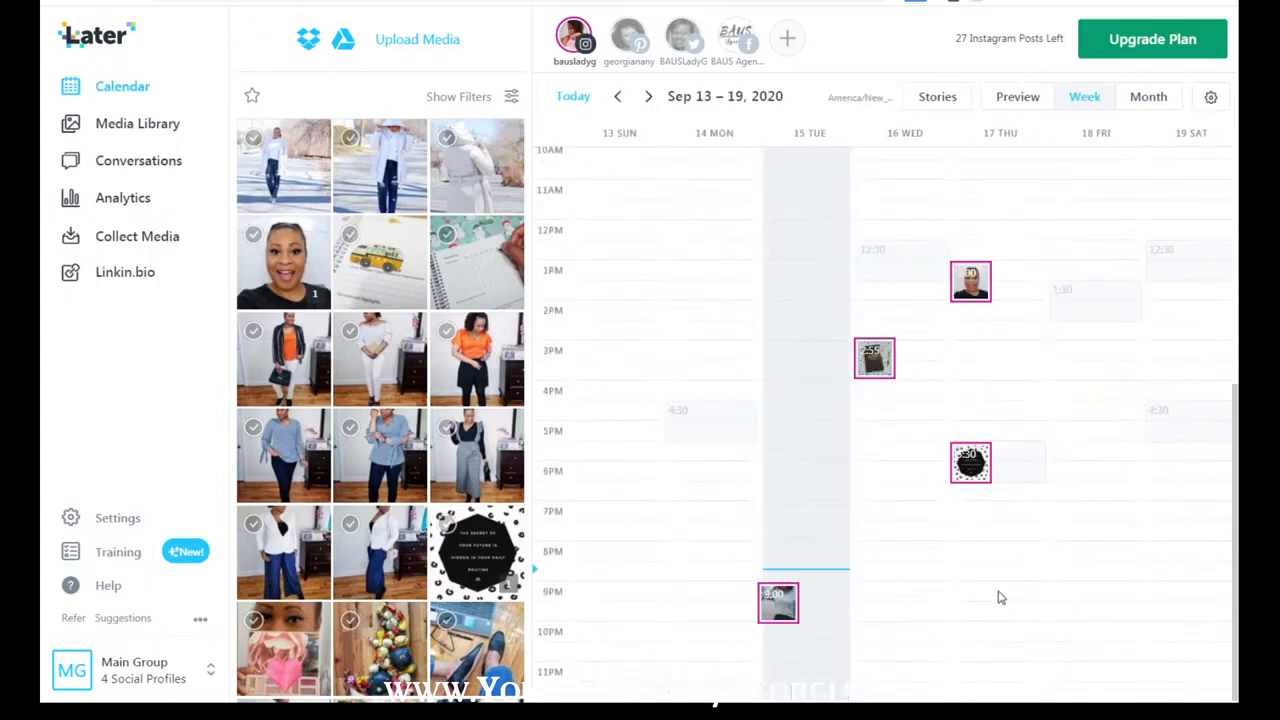
scroll(980, 550, "up", 5)
scroll(985, 591, "down", 3)
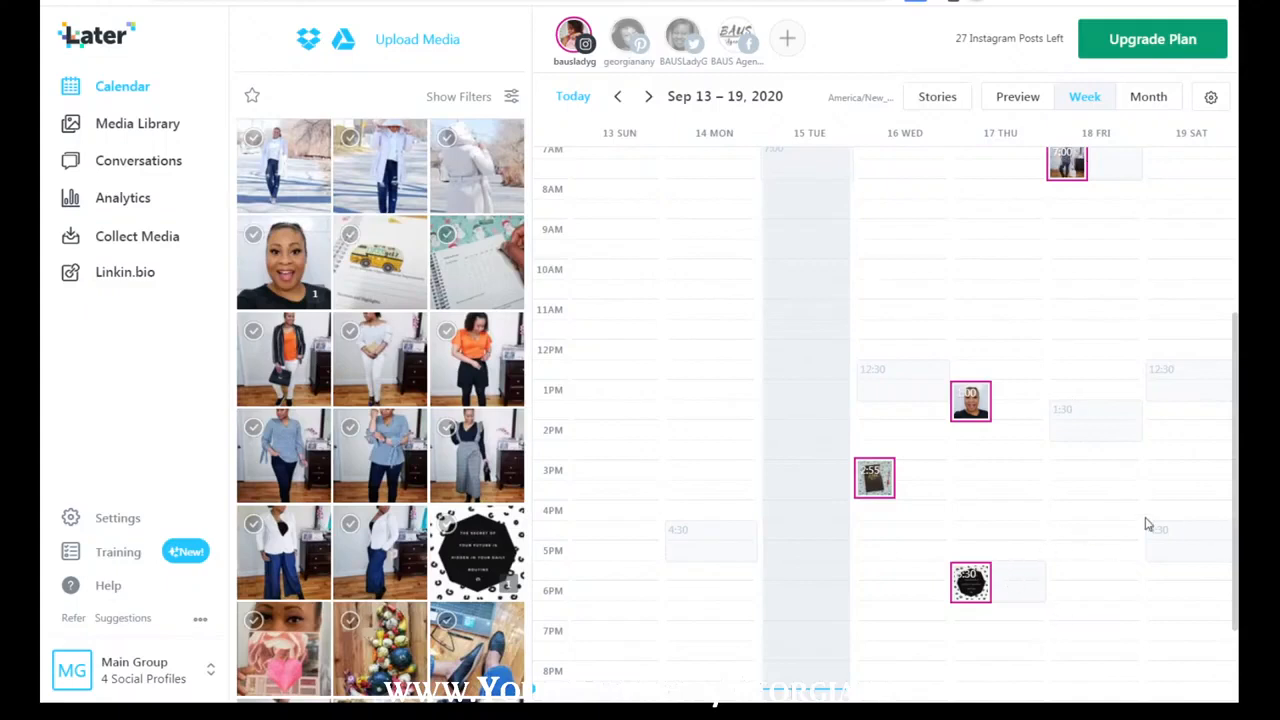
scroll(960, 544, "down", 2)
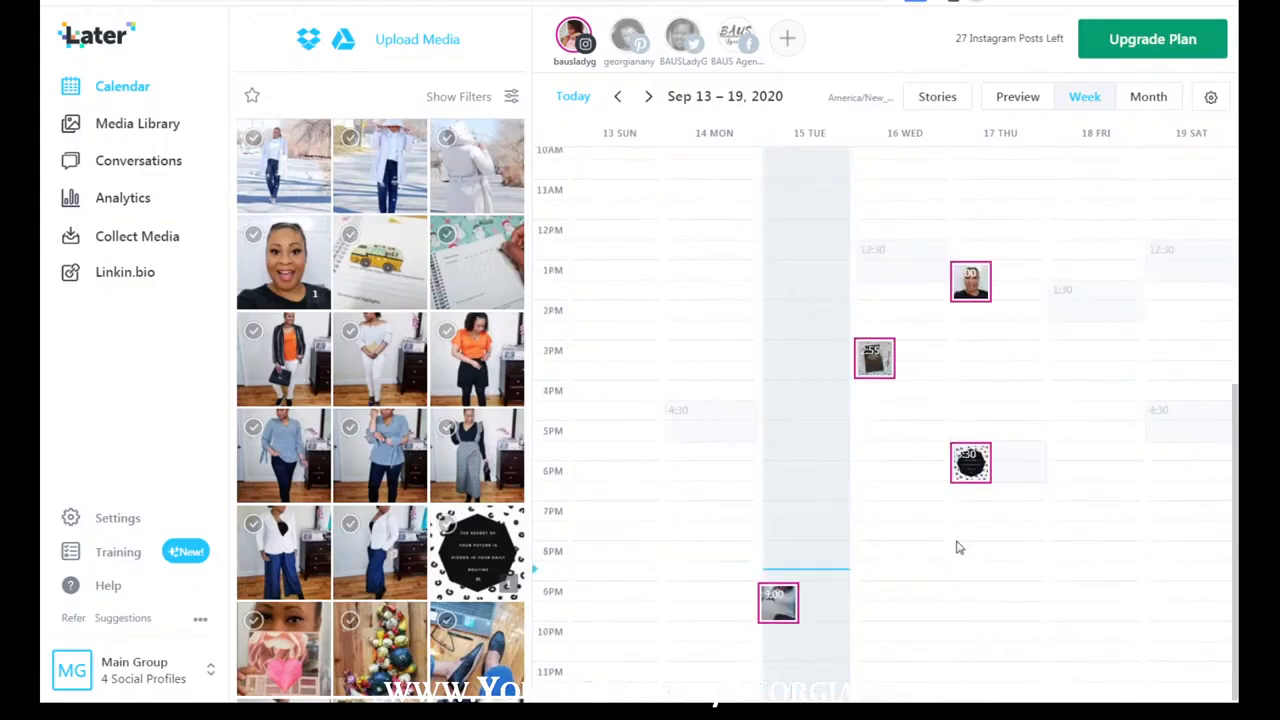
scroll(1012, 572, "up", 2)
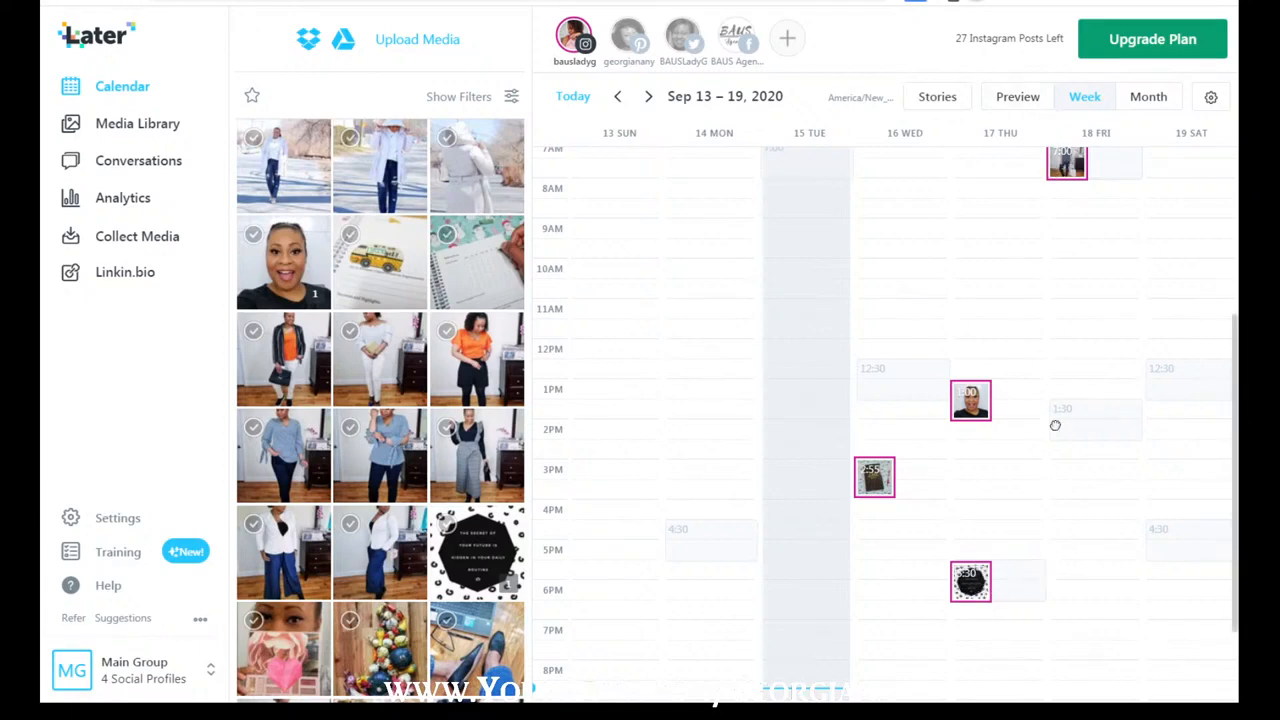
left_click(1005, 100)
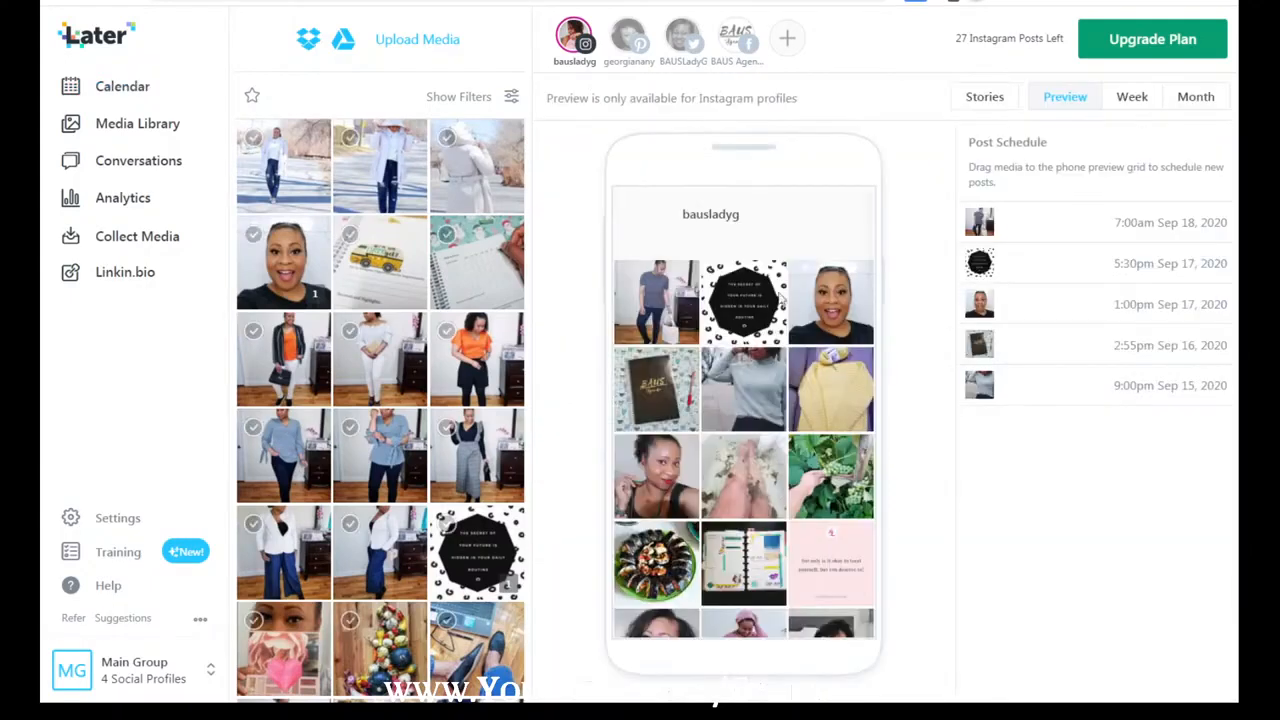
left_click(1145, 98)
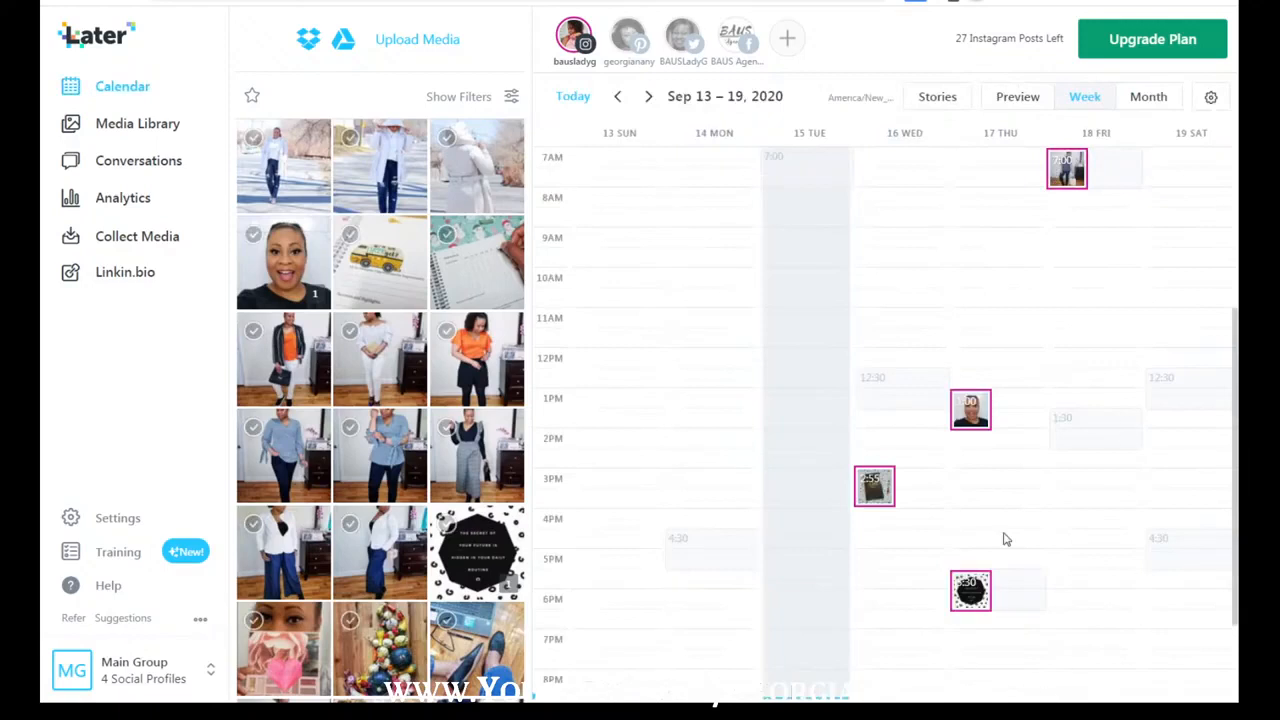
Step: Reschedule the Instagram outfit post to Saturday at about 12:35 PM and the quote graphic to Friday at 11:55 AM
left_click_drag(1070, 170, 1191, 390)
left_click_drag(975, 595, 1068, 377)
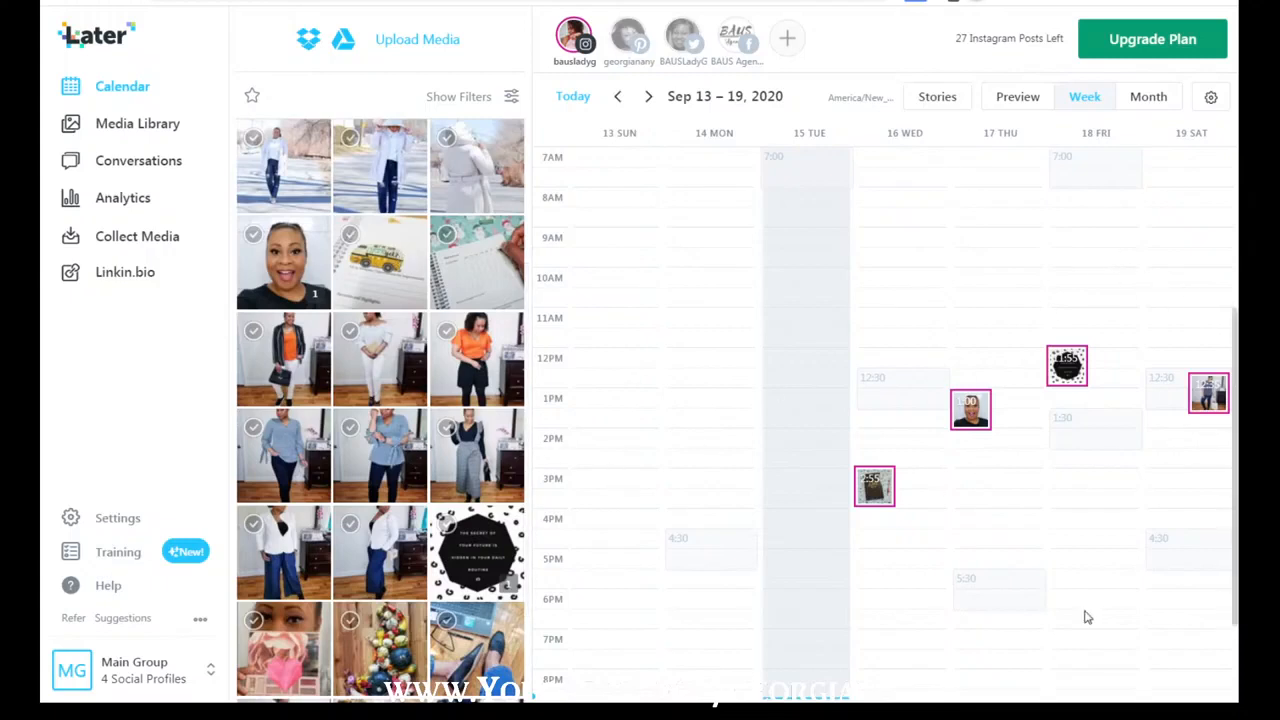
scroll(1080, 560, "down", 2)
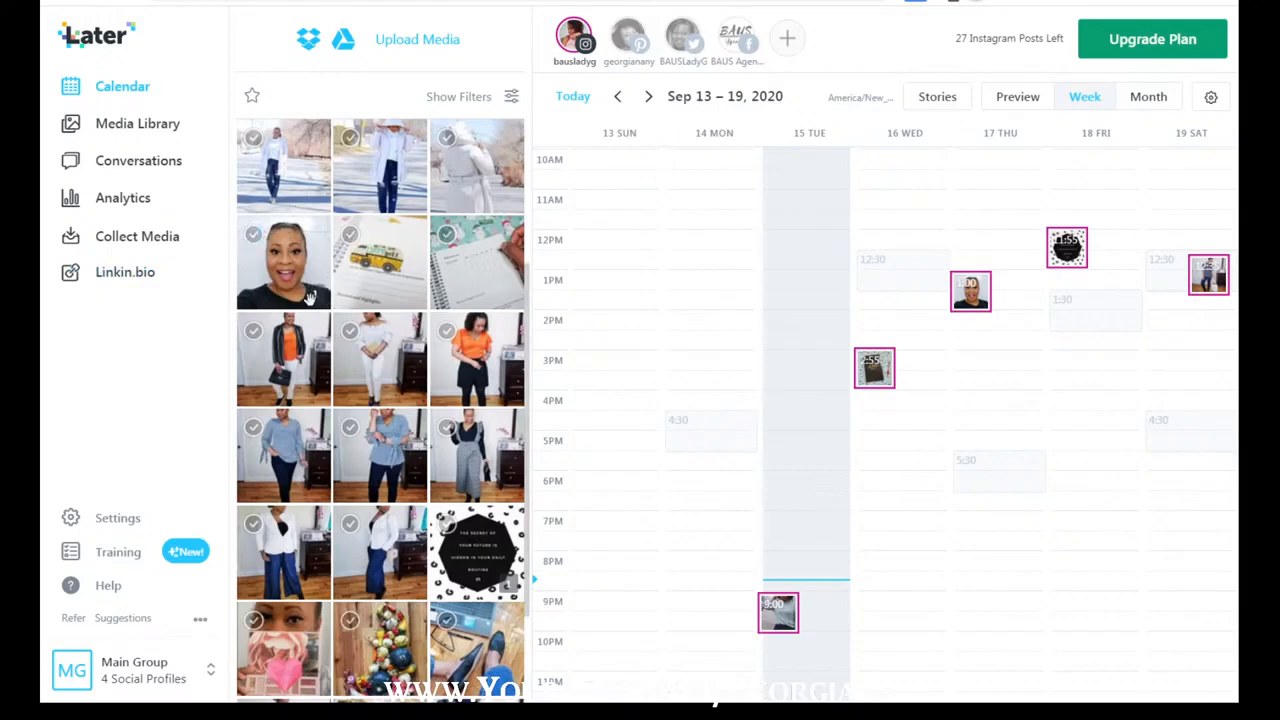
Step: Show the Pinterest and Twitter profiles too, and move their Thursday BAUS agenda posts to Wednesday, Twitter at 2:50 PM and Pinterest at 2:55 PM
left_click(648, 30)
left_click(690, 35)
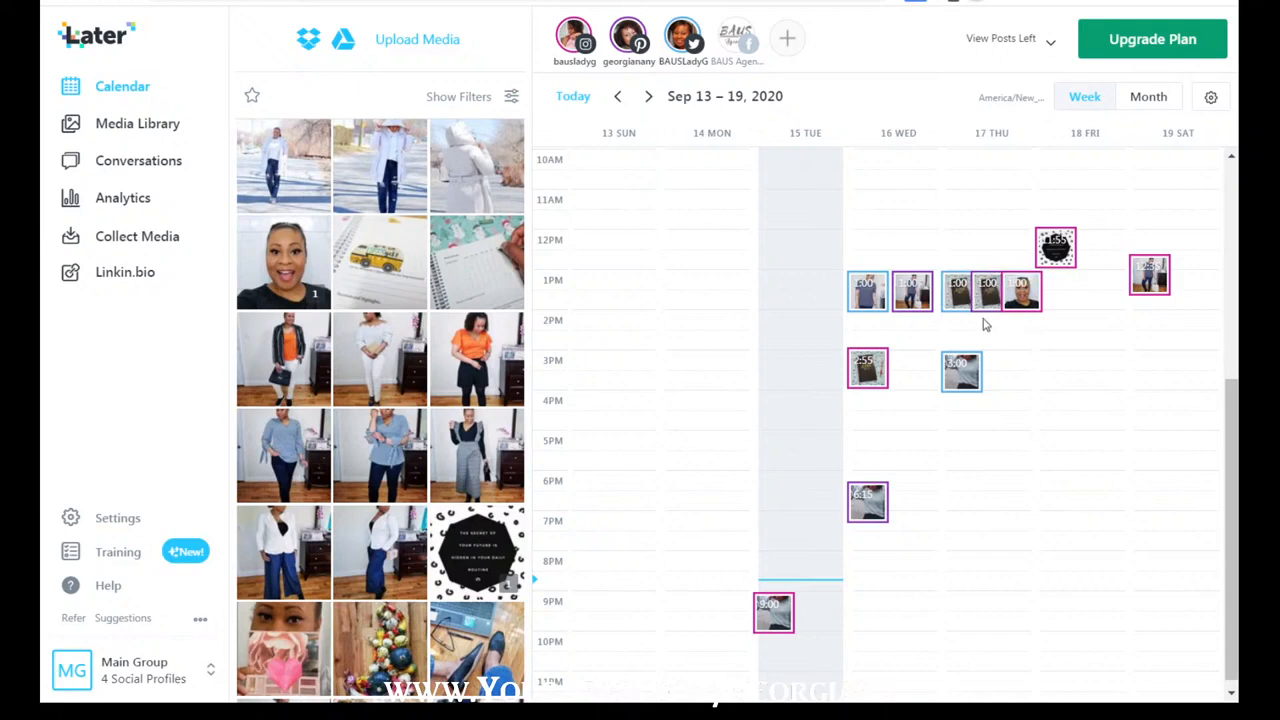
left_click_drag(960, 295, 958, 215)
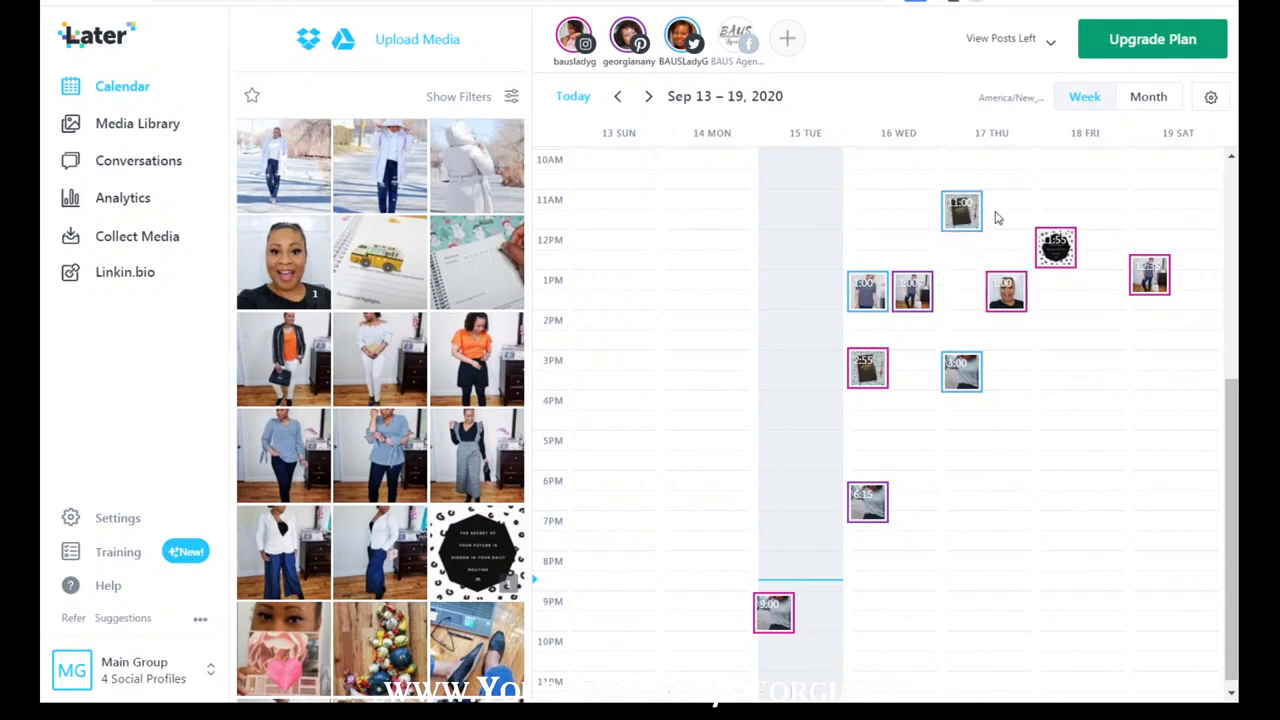
left_click_drag(968, 215, 903, 380)
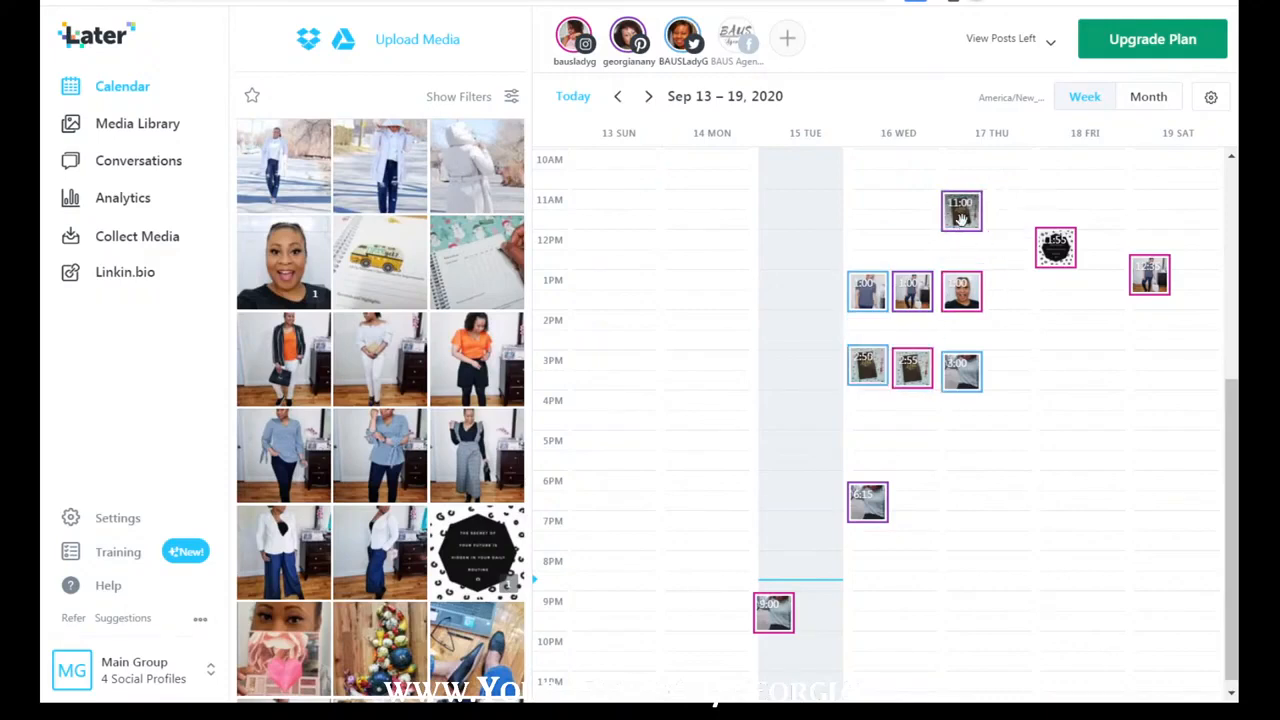
left_click_drag(962, 212, 898, 375)
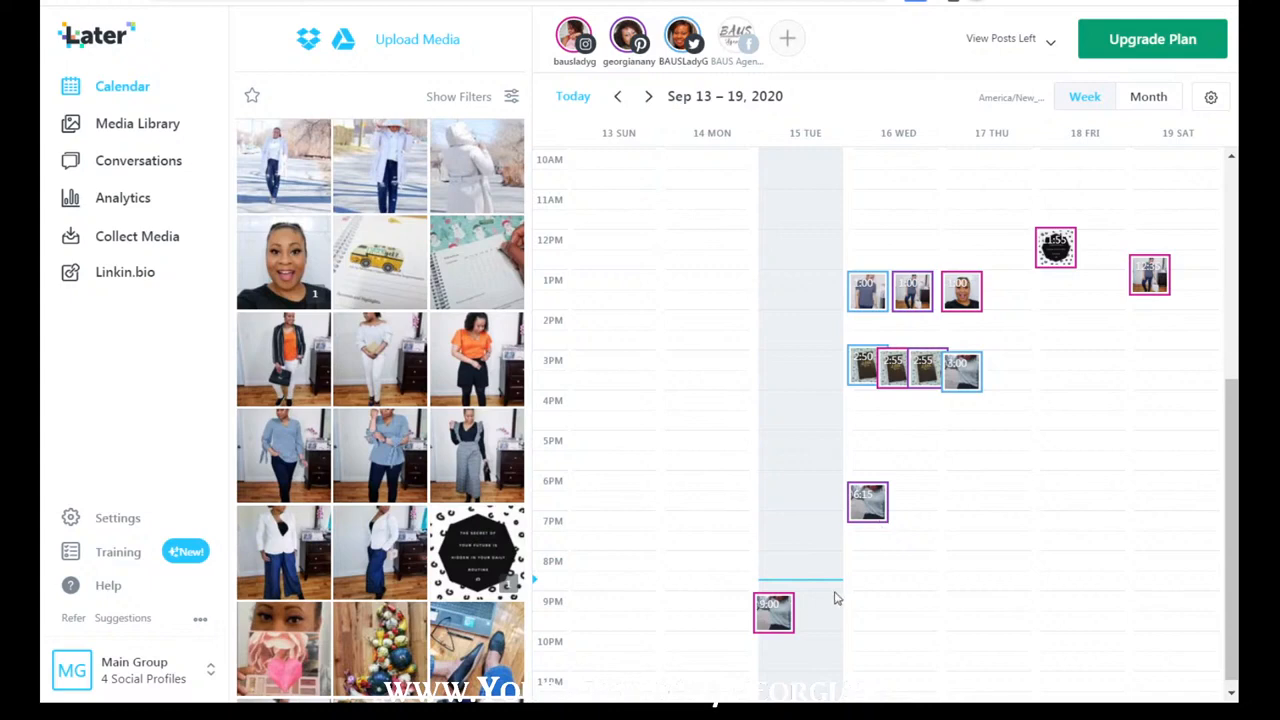
Step: Line up the Instagram, Twitter and Pinterest gray sweater posts on Tuesday at 8:45 PM
left_click_drag(773, 612, 808, 610)
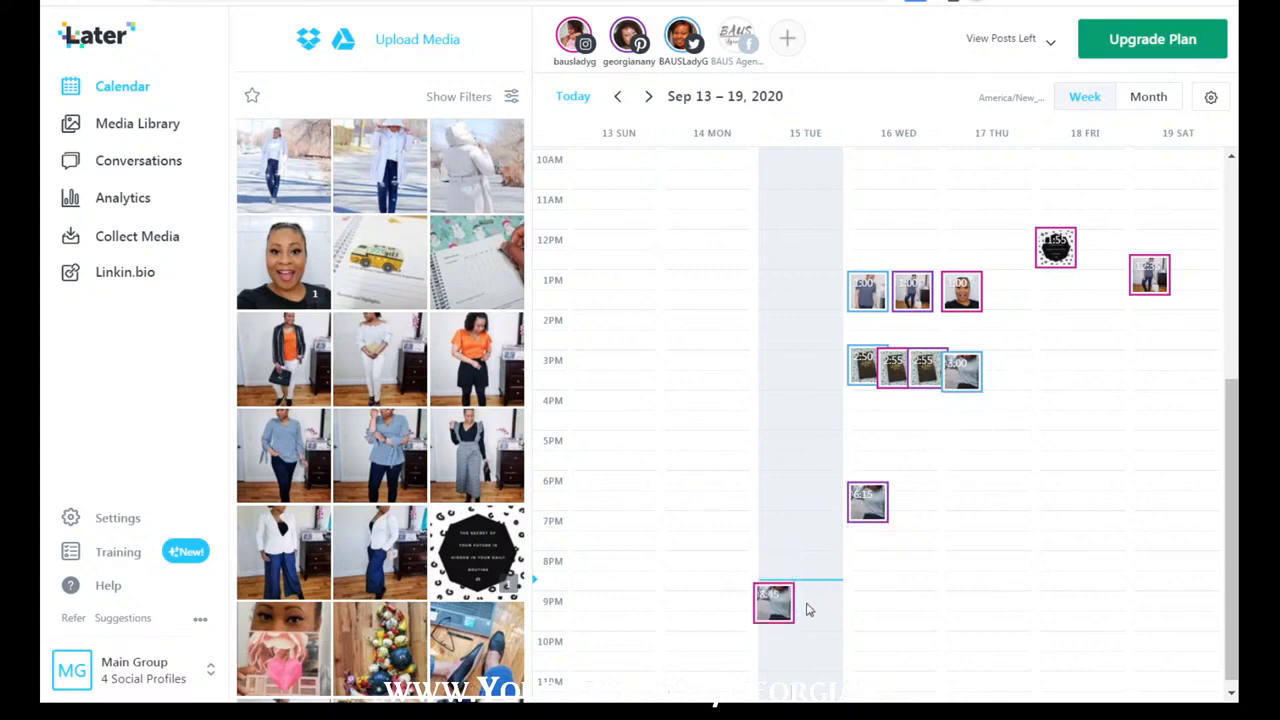
left_click_drag(987, 378, 812, 607)
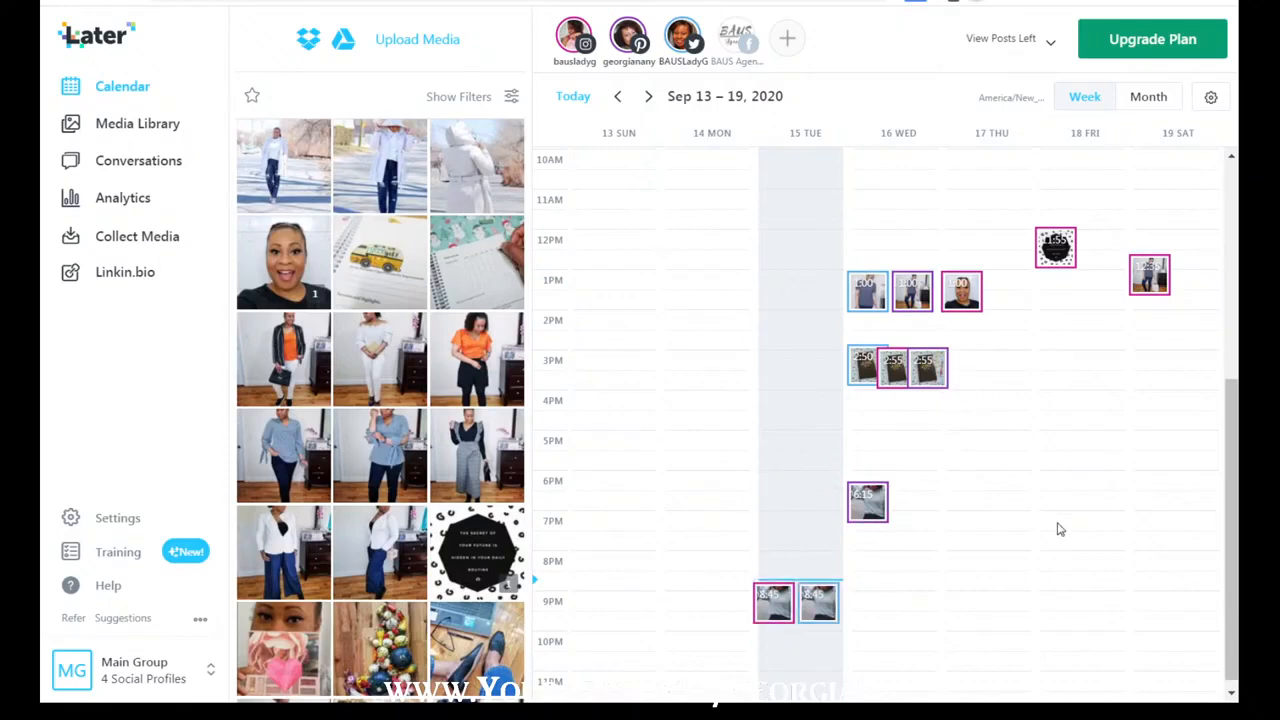
left_click_drag(867, 501, 830, 604)
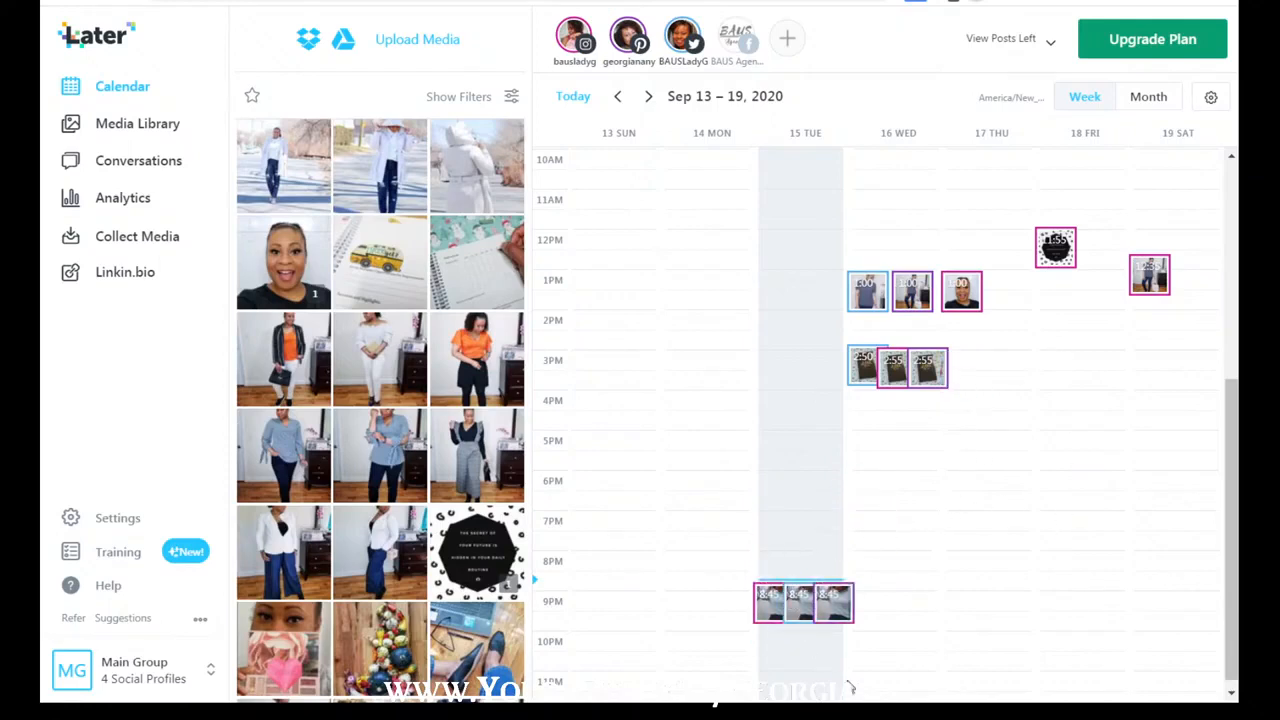
Step: Move the Pinterest and Twitter outfit posts to Saturday at about 12:35 and 12:40 PM, beside the Instagram one
left_click_drag(912, 291, 1194, 280)
left_click_drag(860, 287, 1170, 270)
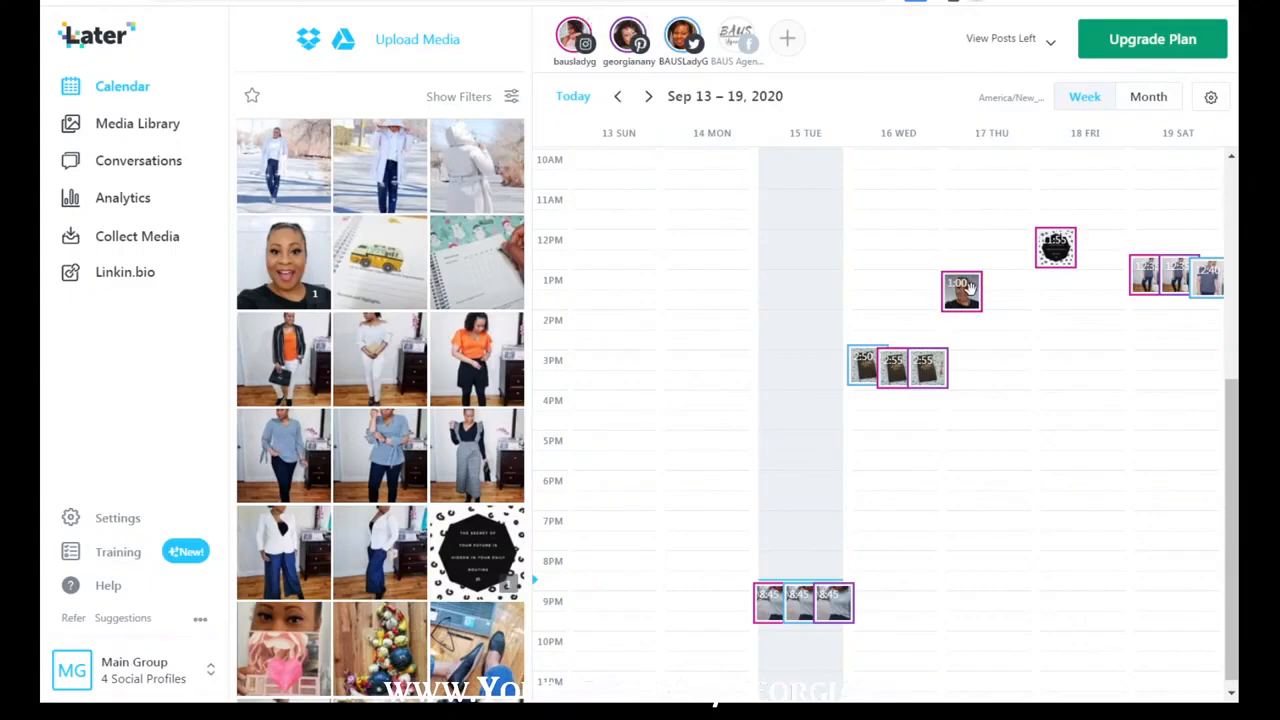
Step: Leave out the Instagram profile and start Twitter and Pinterest posts of the smiling selfie for Thursday, September 17 at 1:05 PM
left_click(584, 22)
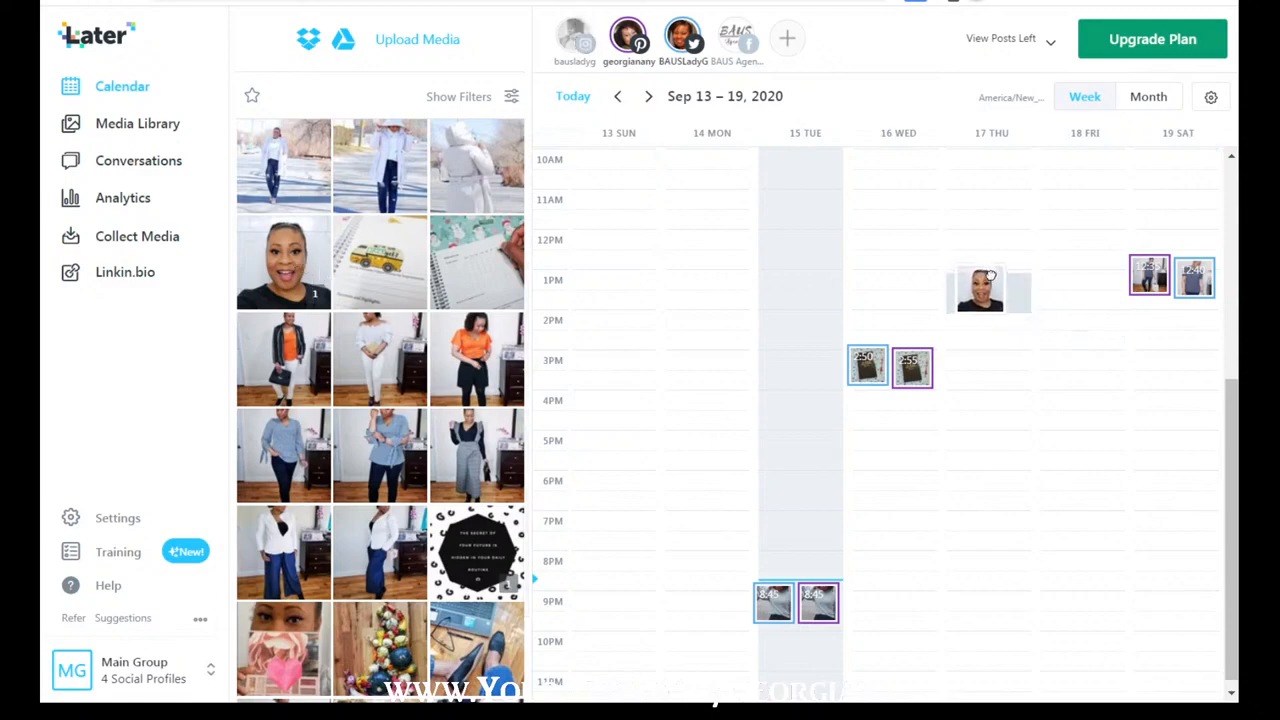
left_click(1000, 310)
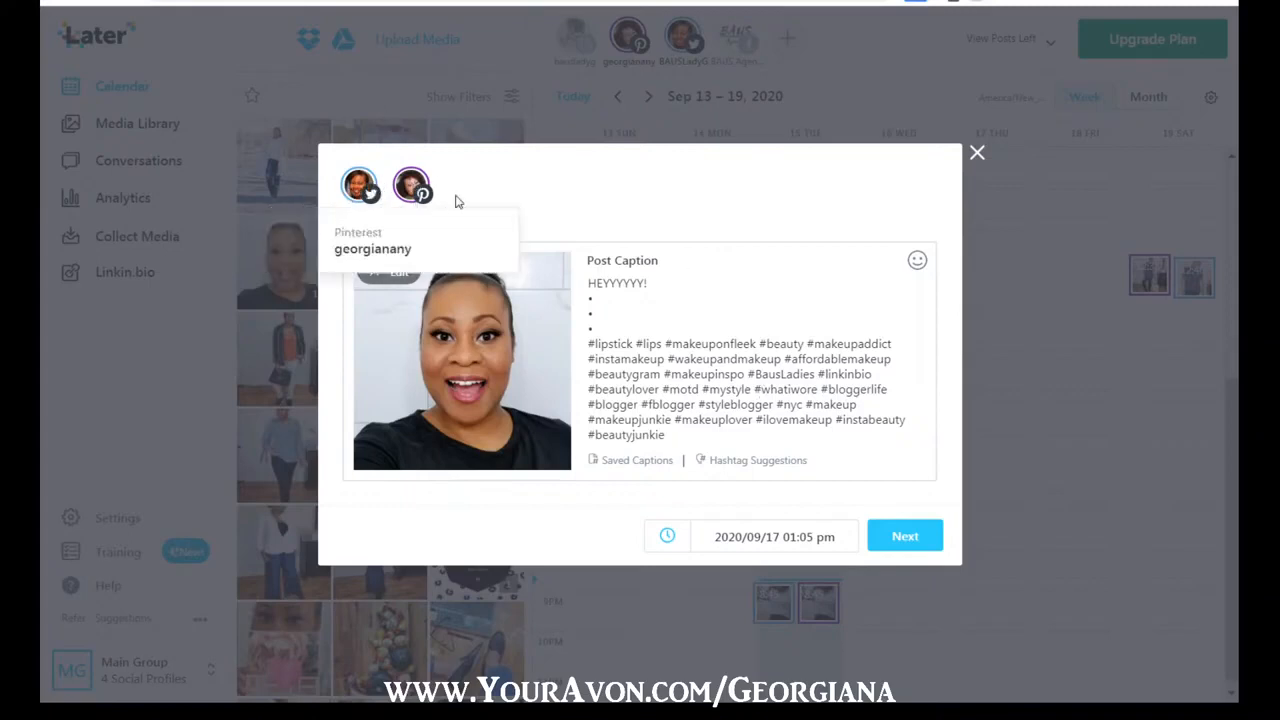
left_click(896, 553)
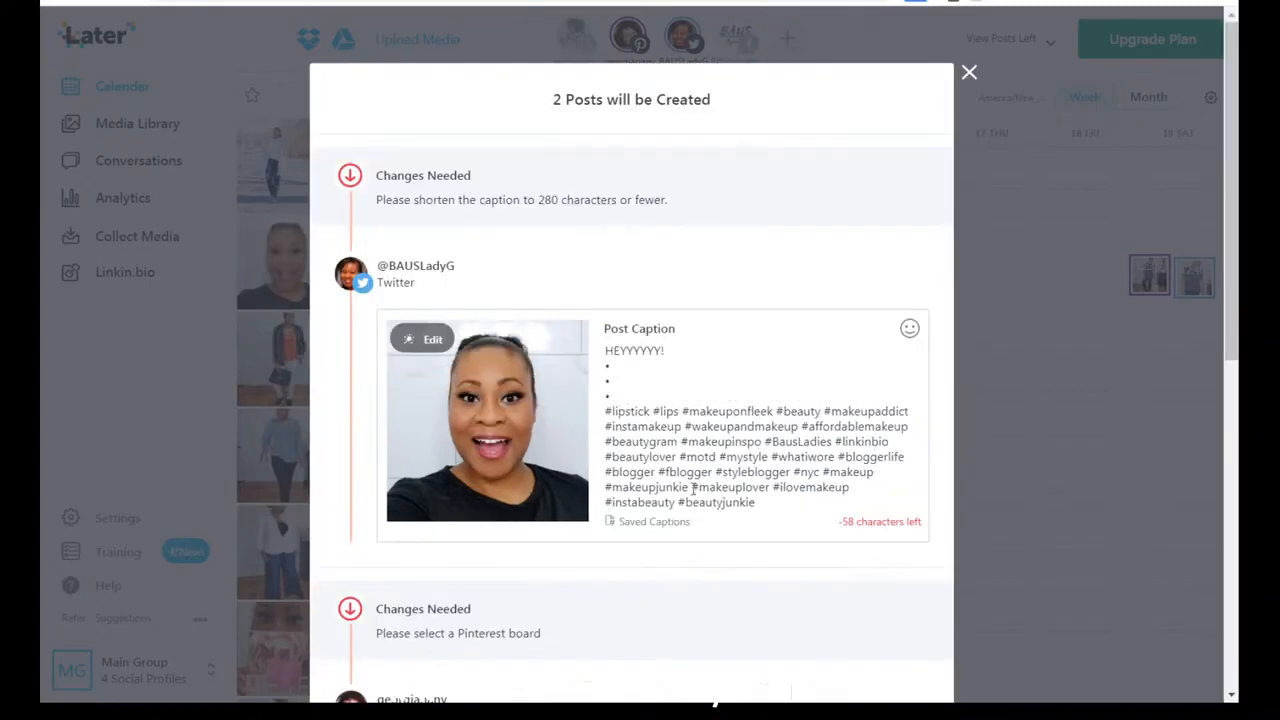
Step: Shorten the Twitter caption by removing every hashtag after #affordablemakeup
left_click_drag(755, 502, 553, 442)
key("BackSpace")
scroll(772, 565, "down", 2)
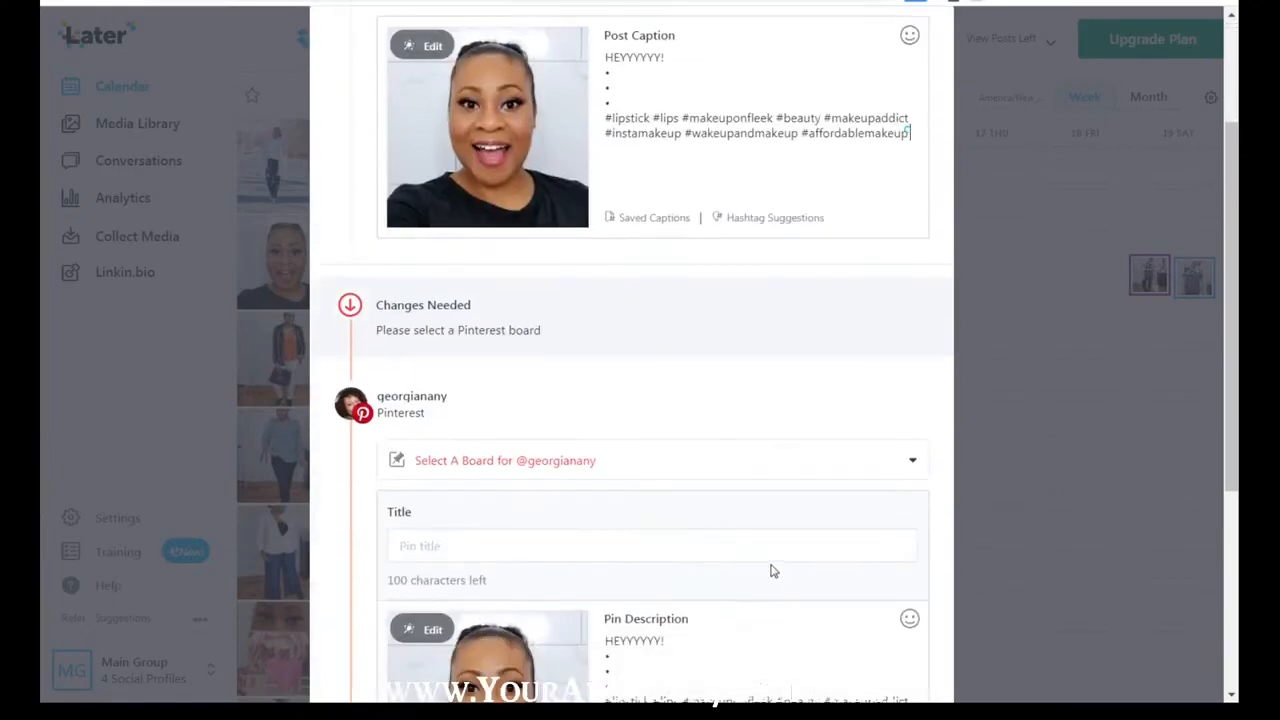
left_click(476, 534)
type("make")
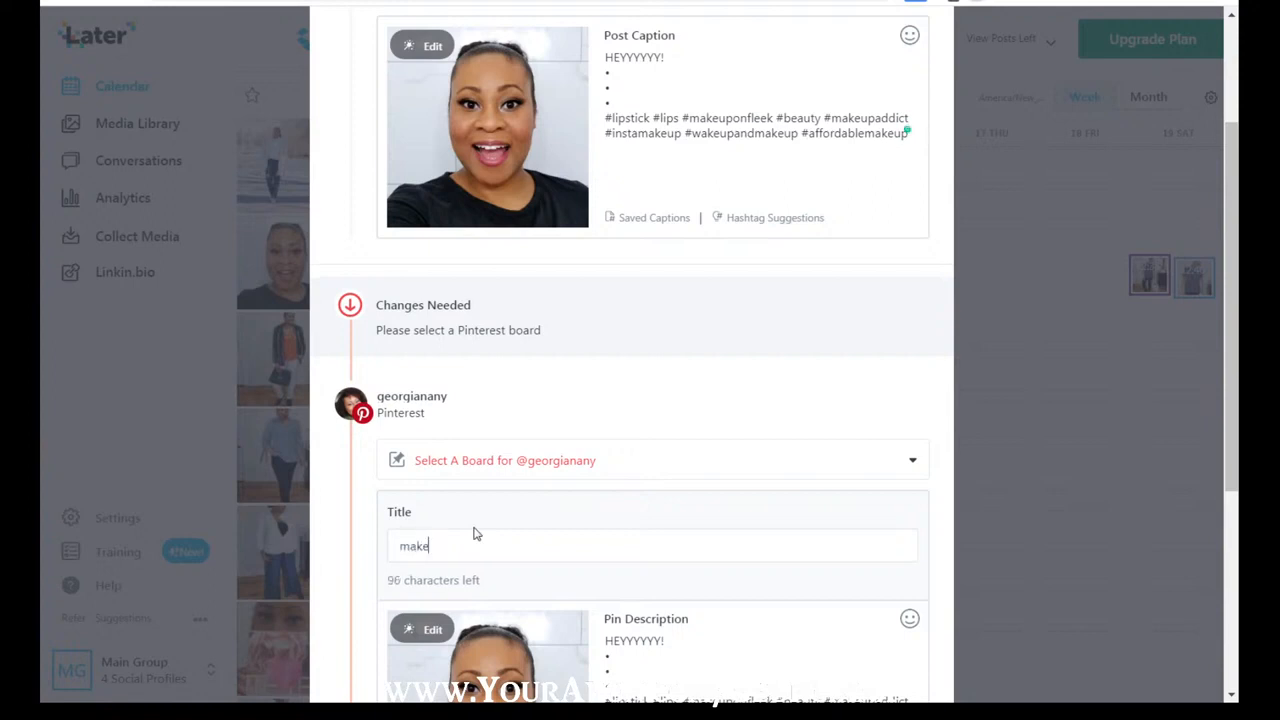
type("up")
key("ctrl+a")
type("be")
scroll(475, 534, "down", 3)
left_click_drag(500, 266, 312, 254)
key("BackSpace")
Step: Search the Pinterest boards for makeup and choose Beauty & Makeup Inspo for the pin
left_click(573, 176)
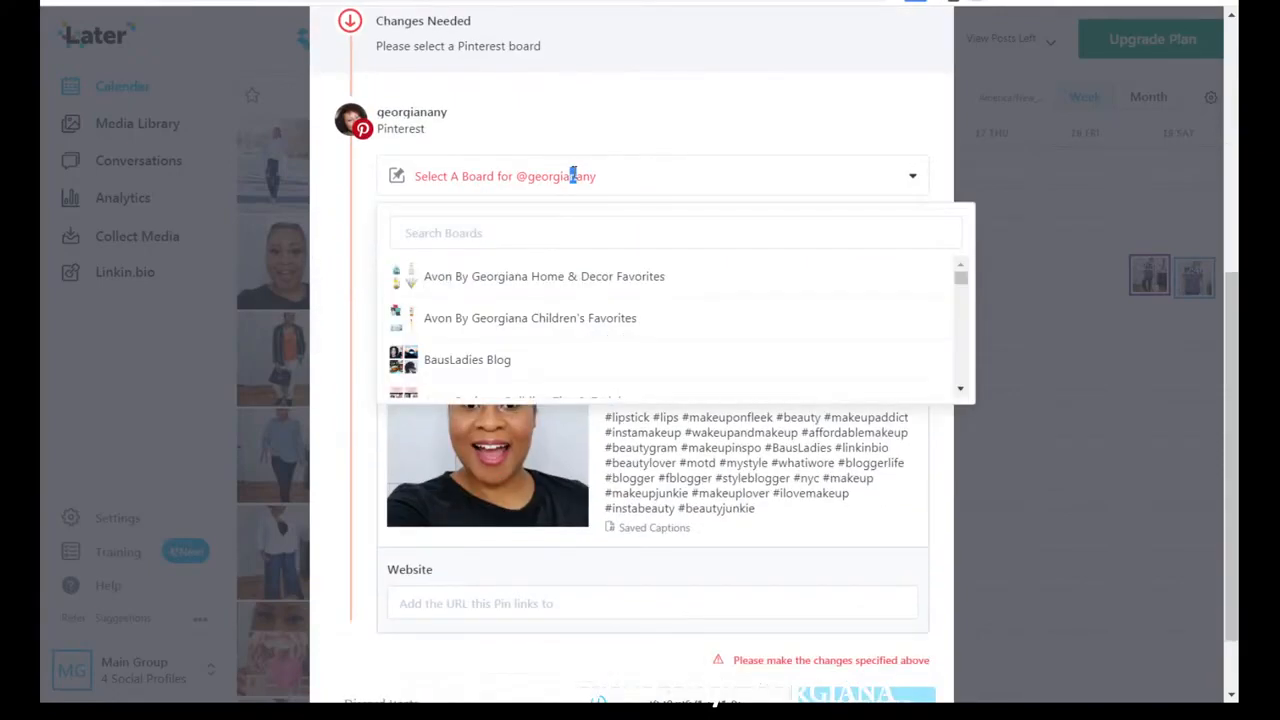
left_click(554, 228)
type("makeup")
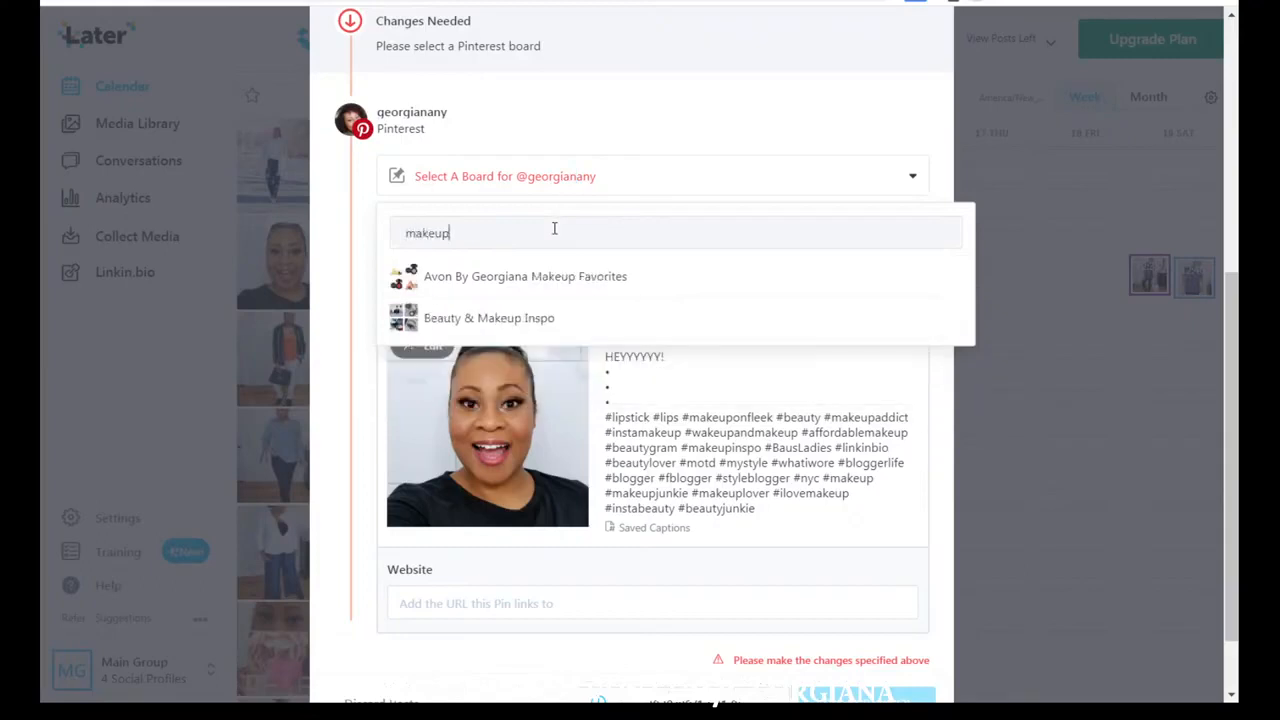
left_click(540, 318)
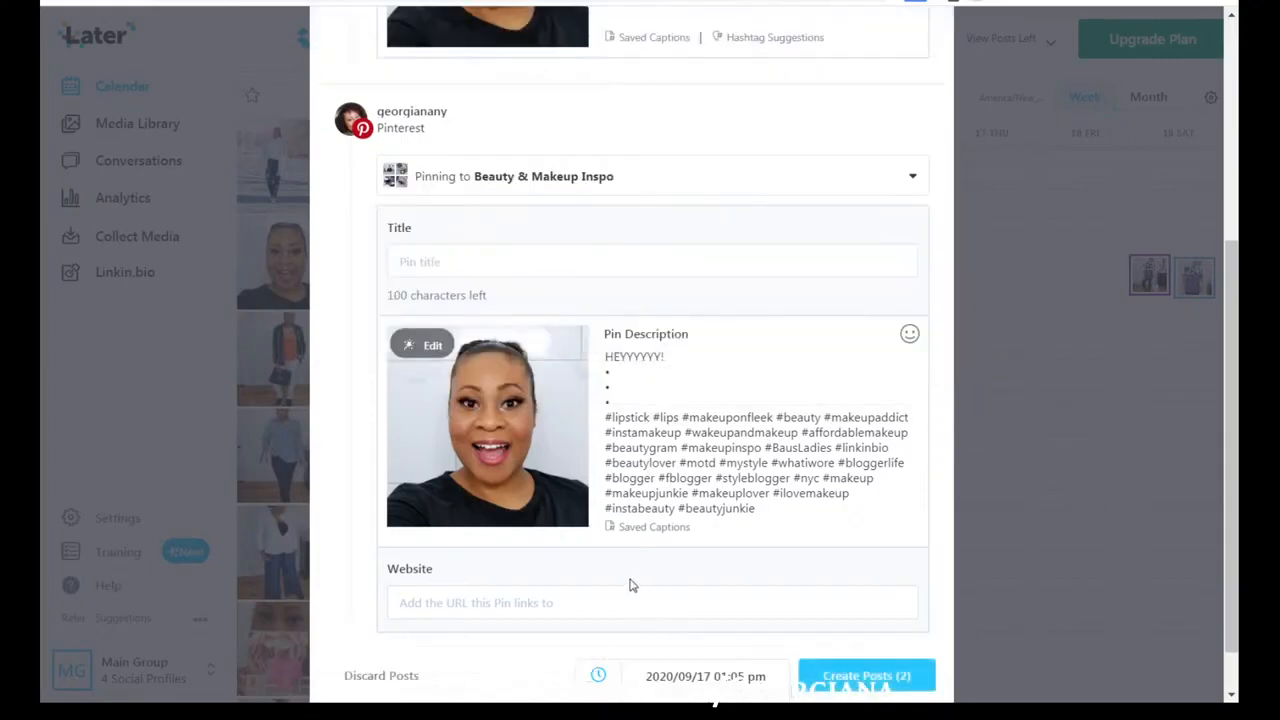
Step: Link the pin to bausladies.com and create the Twitter and Pinterest selfie posts
left_click(475, 602)
type("bausladies.com")
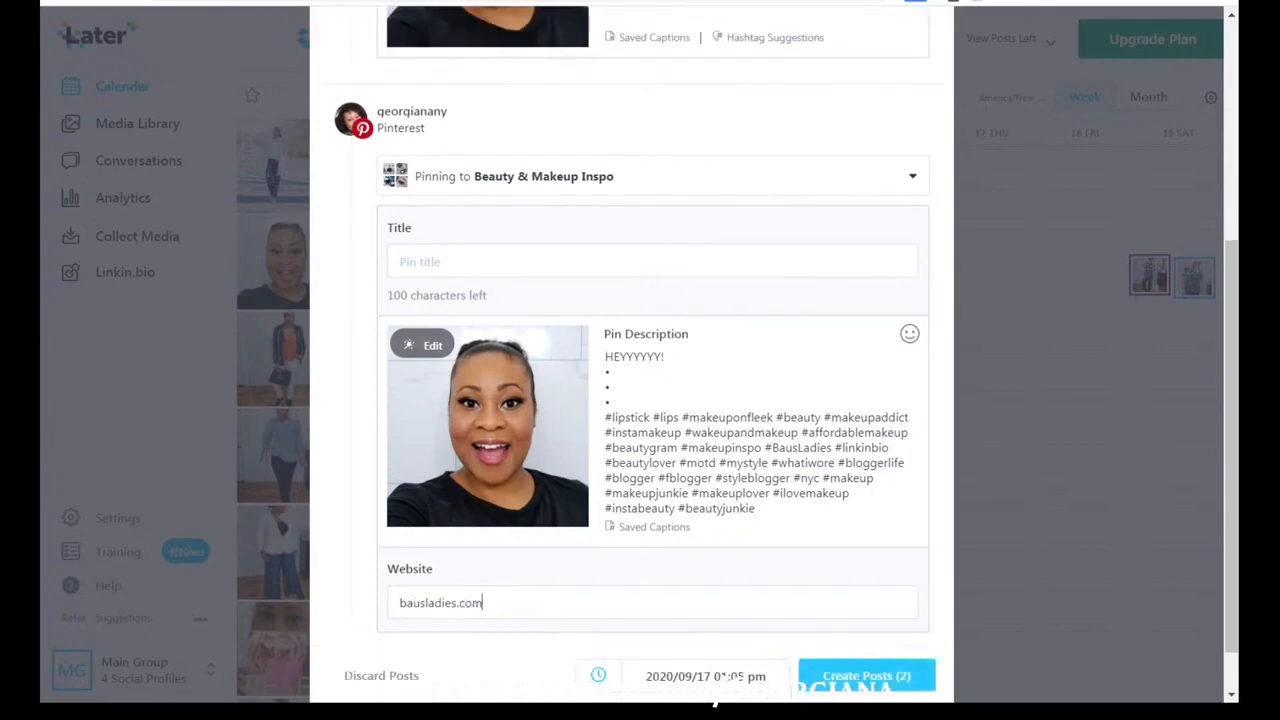
left_click(866, 676)
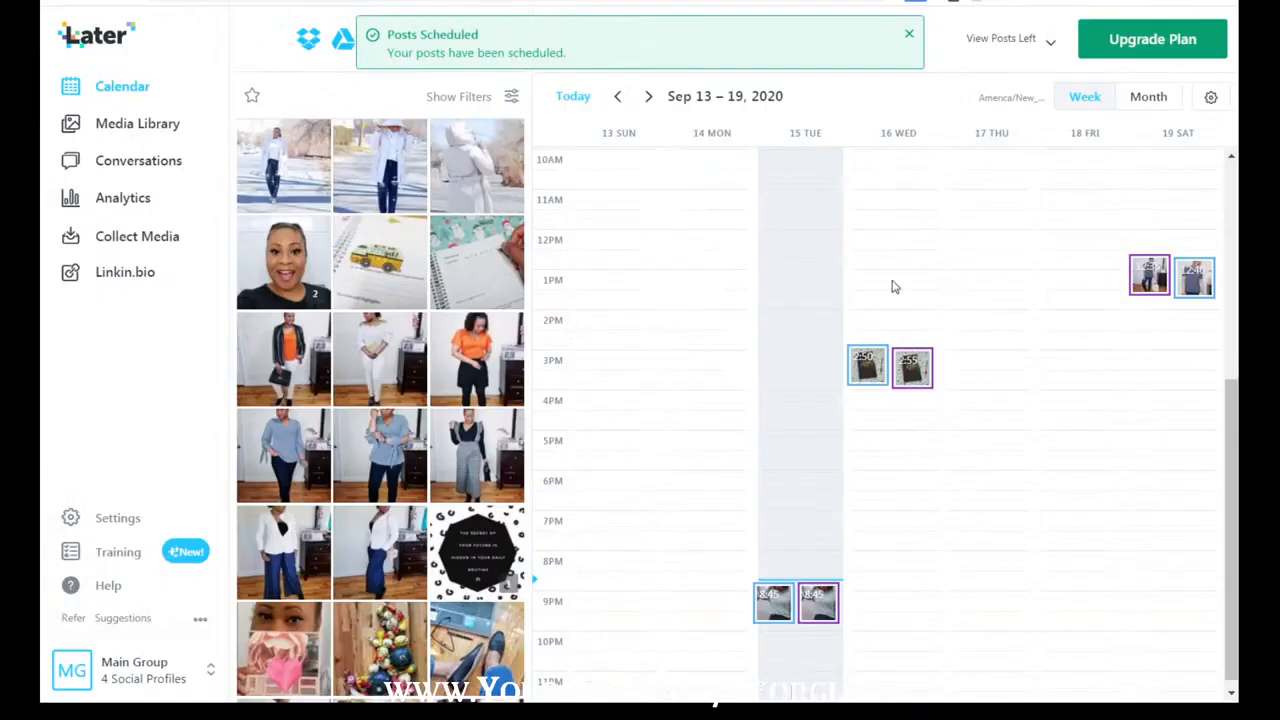
left_click(908, 36)
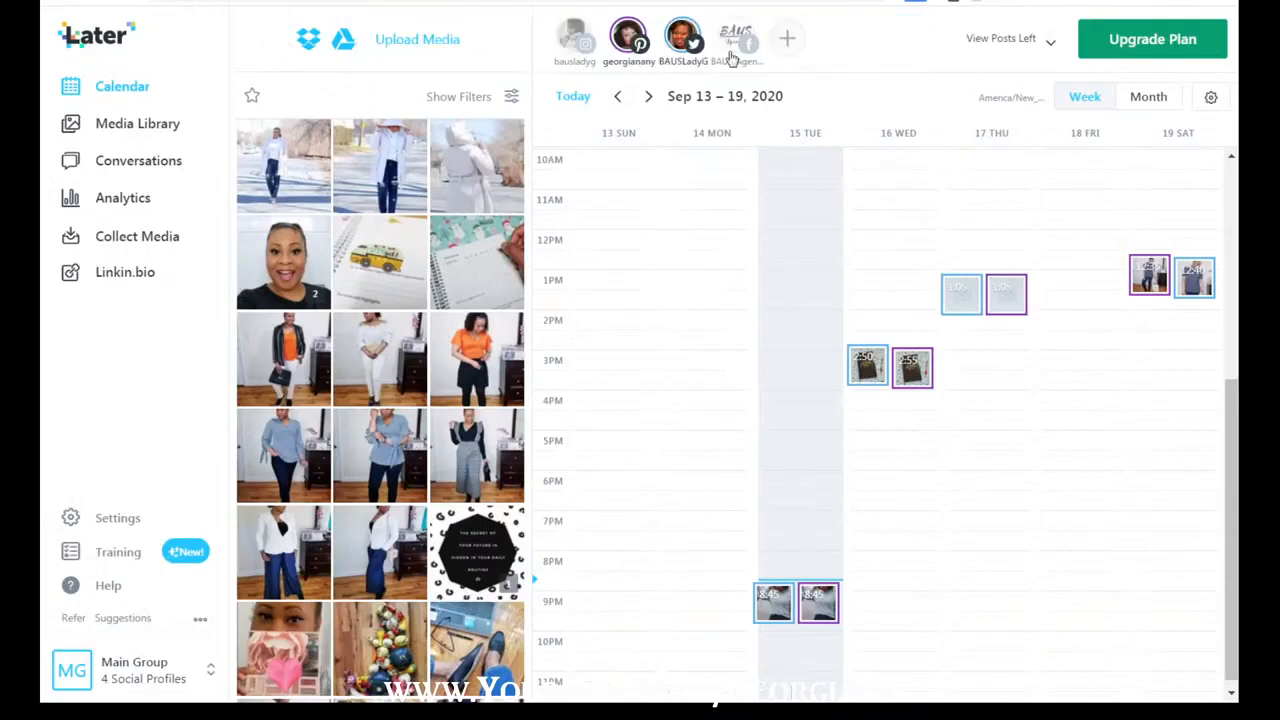
Step: Check how many posts are left on the plan for Pinterest, Twitter and Instagram
left_click(1051, 42)
scroll(1060, 140, "down", 1)
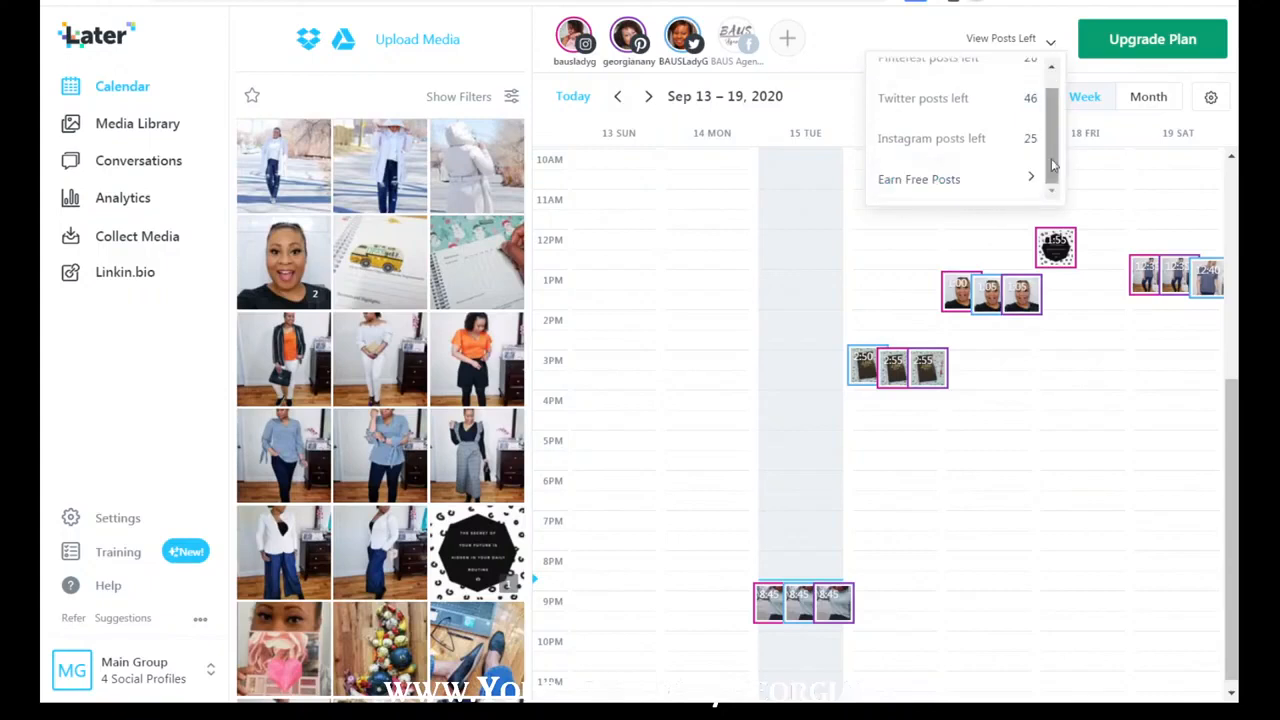
scroll(1057, 97, "up", 1)
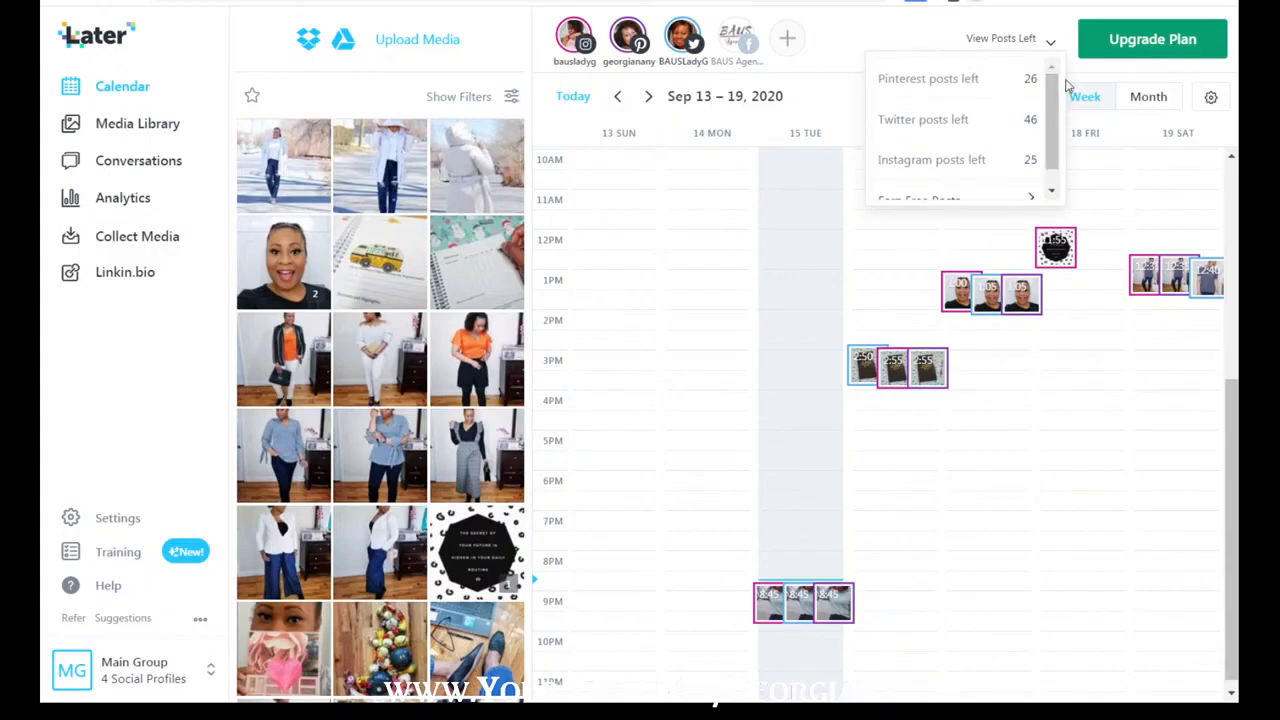
left_click(1043, 78)
left_click(1052, 48)
left_click(896, 121)
left_click(1049, 42)
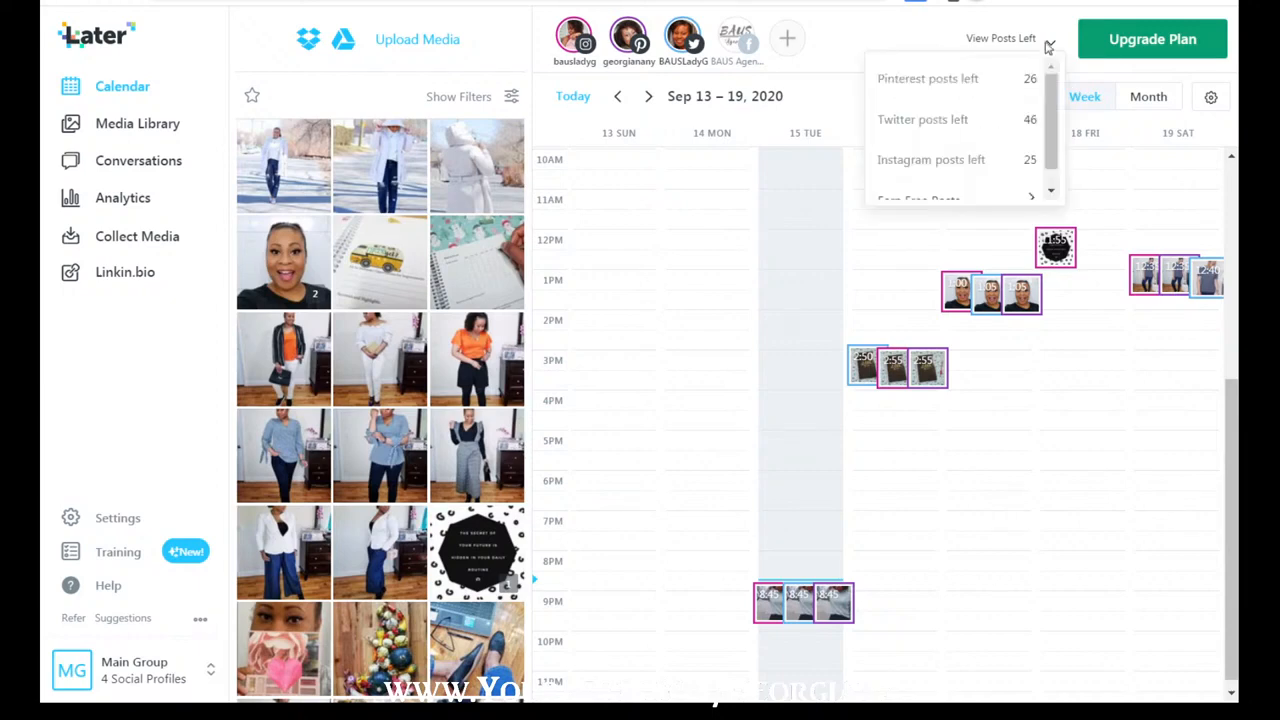
left_click(940, 119)
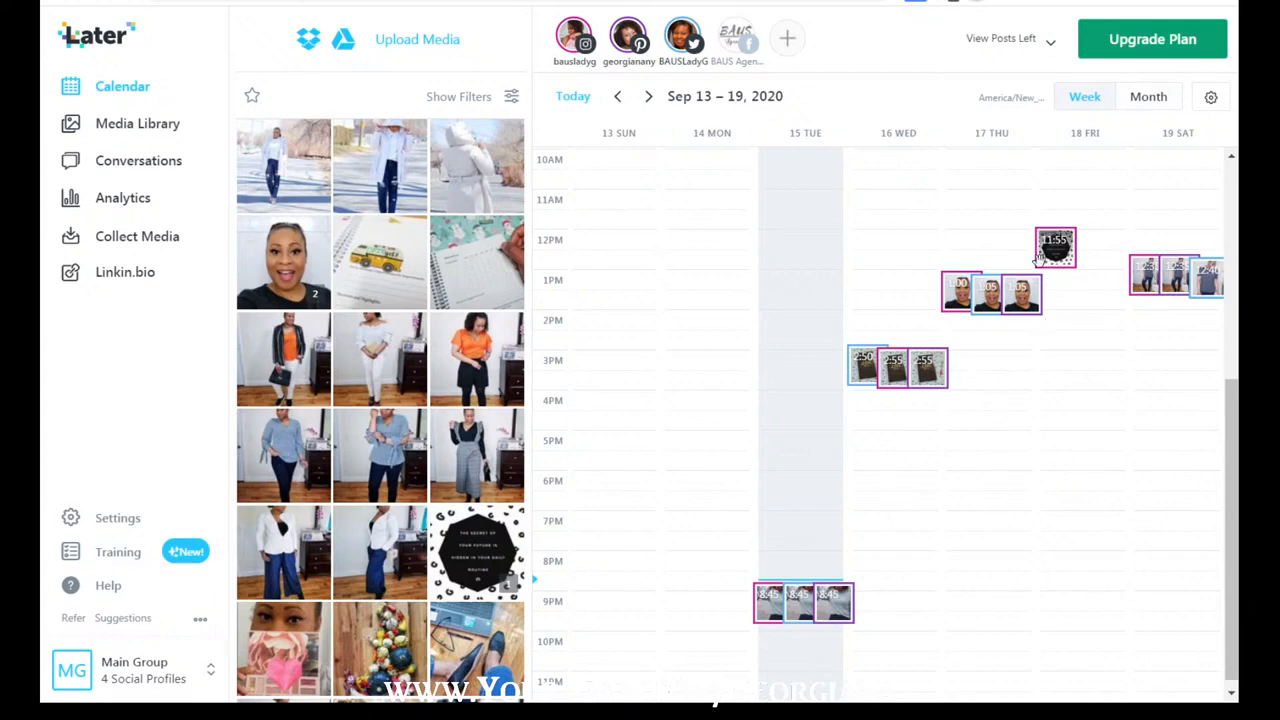
Step: Move the gray sweater posts to Wednesday evening: Pinterest at 7:45 PM, Twitter at 7:50 PM and Instagram at 7:55 PM
left_click(770, 603)
left_click(976, 82)
left_click_drag(772, 603, 867, 568)
left_click_drag(815, 614, 917, 580)
left_click_drag(773, 602, 893, 568)
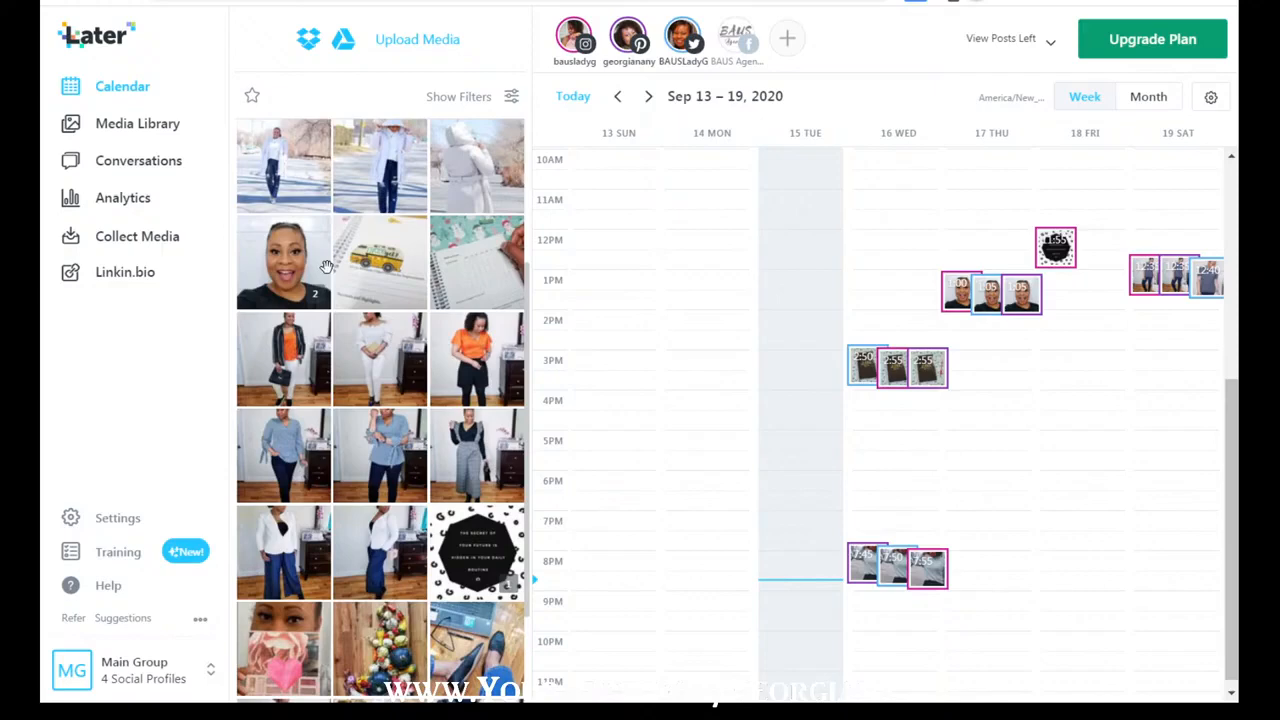
Step: Look over the used media in the media library and return to the calendar
left_click(143, 125)
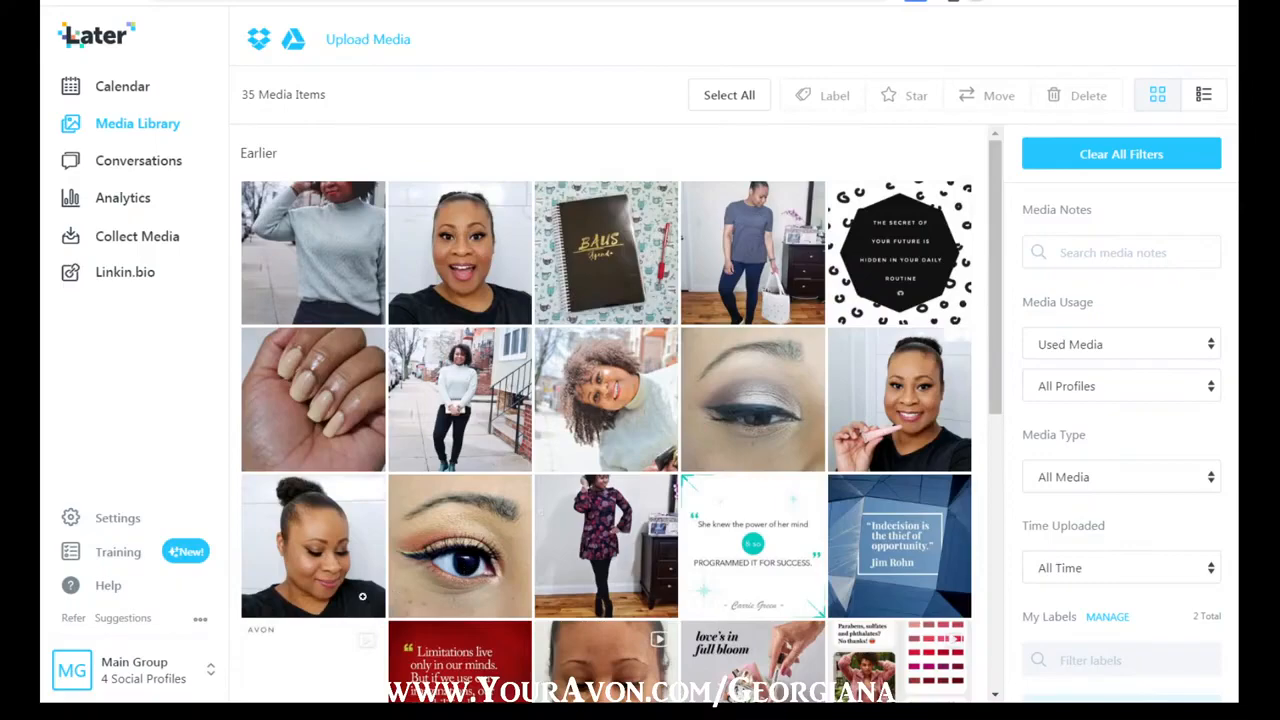
left_click(734, 243)
left_click(907, 73)
left_click(131, 85)
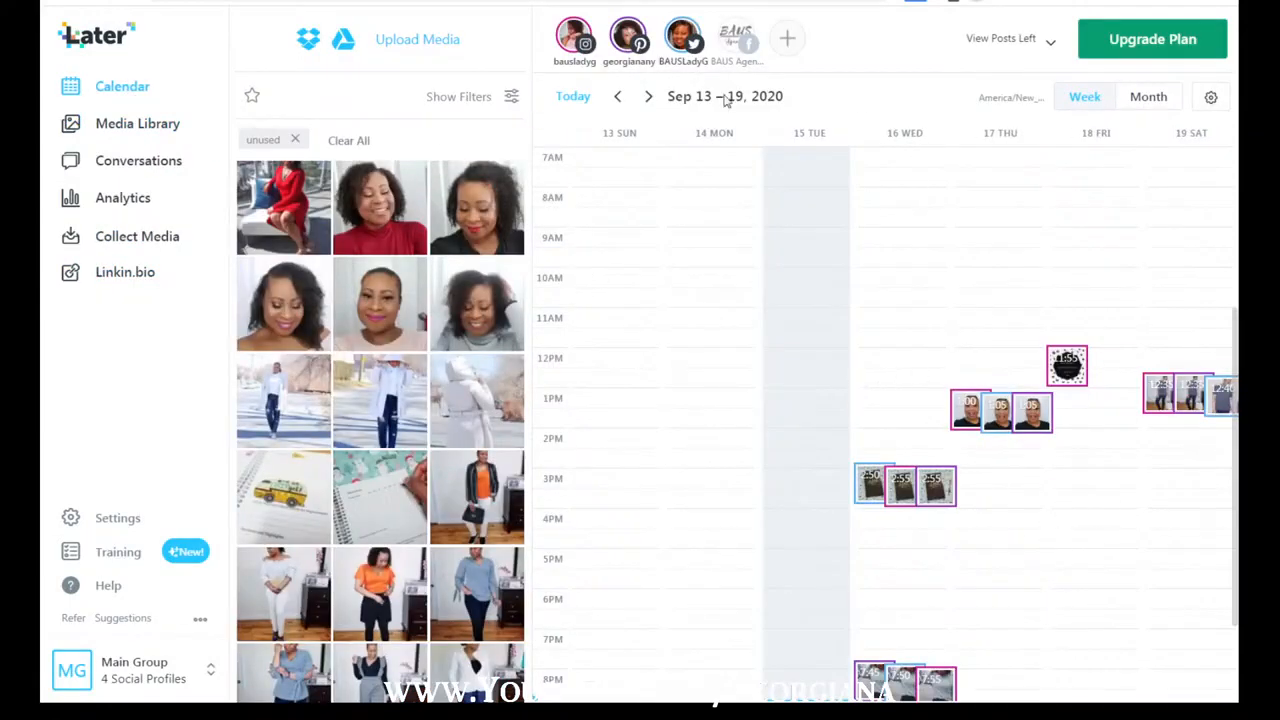
Step: Limit the calendar to the Instagram profile by turning off Twitter and Pinterest, and open the feed preview
left_click(695, 25)
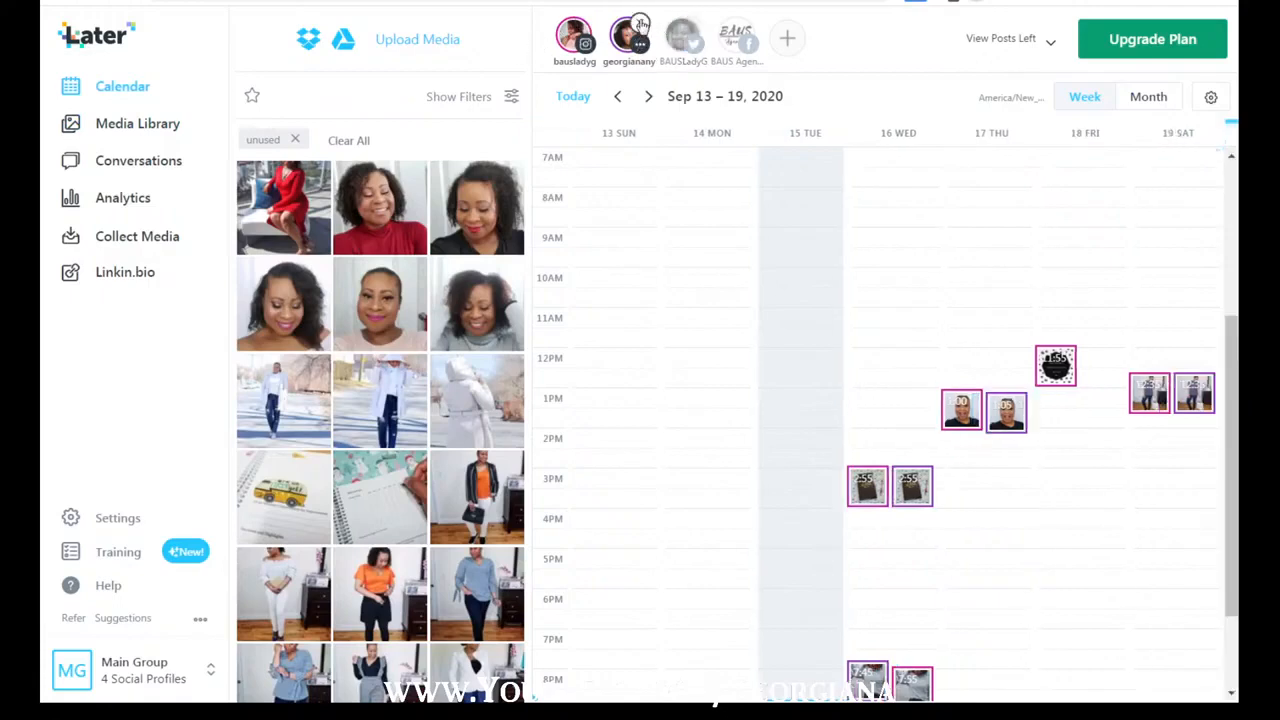
left_click(630, 35)
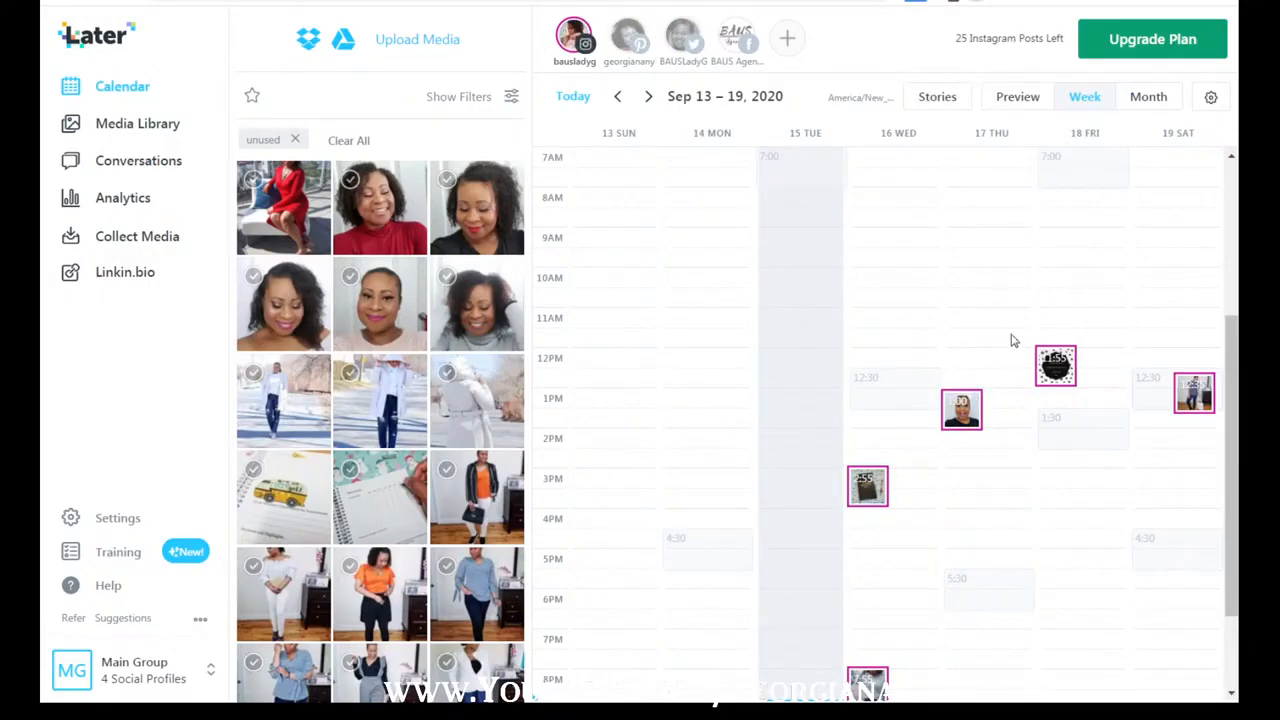
left_click(1006, 104)
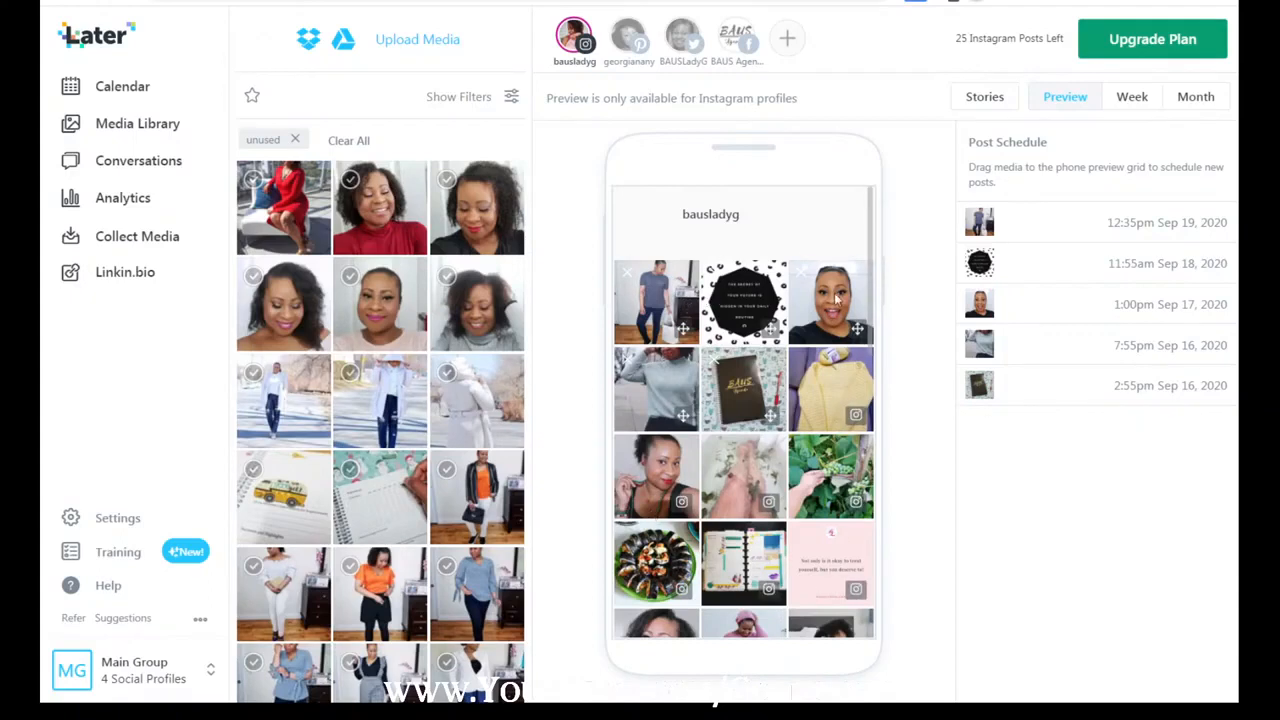
Step: Try the quote graphic ahead of the outfit post in the Instagram preview grid, and discard the rearrangement
left_click_drag(745, 312, 656, 300)
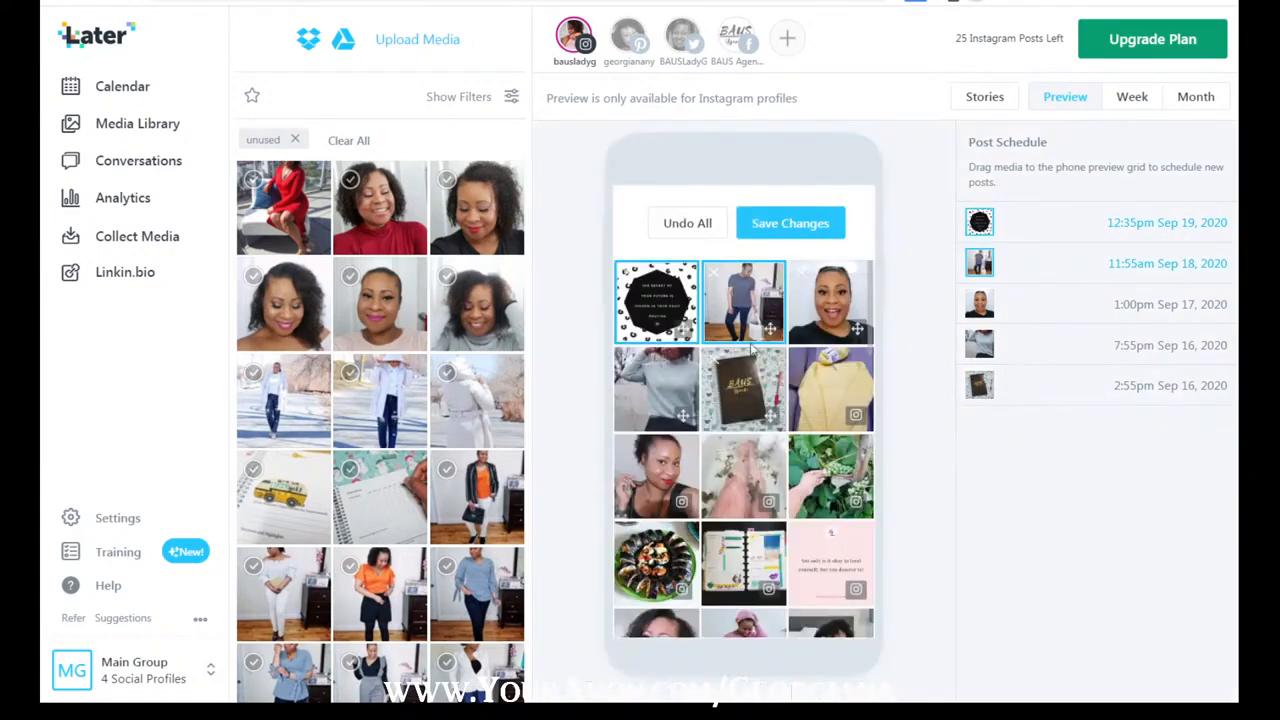
left_click_drag(767, 328, 665, 323)
left_click_drag(663, 317, 655, 292)
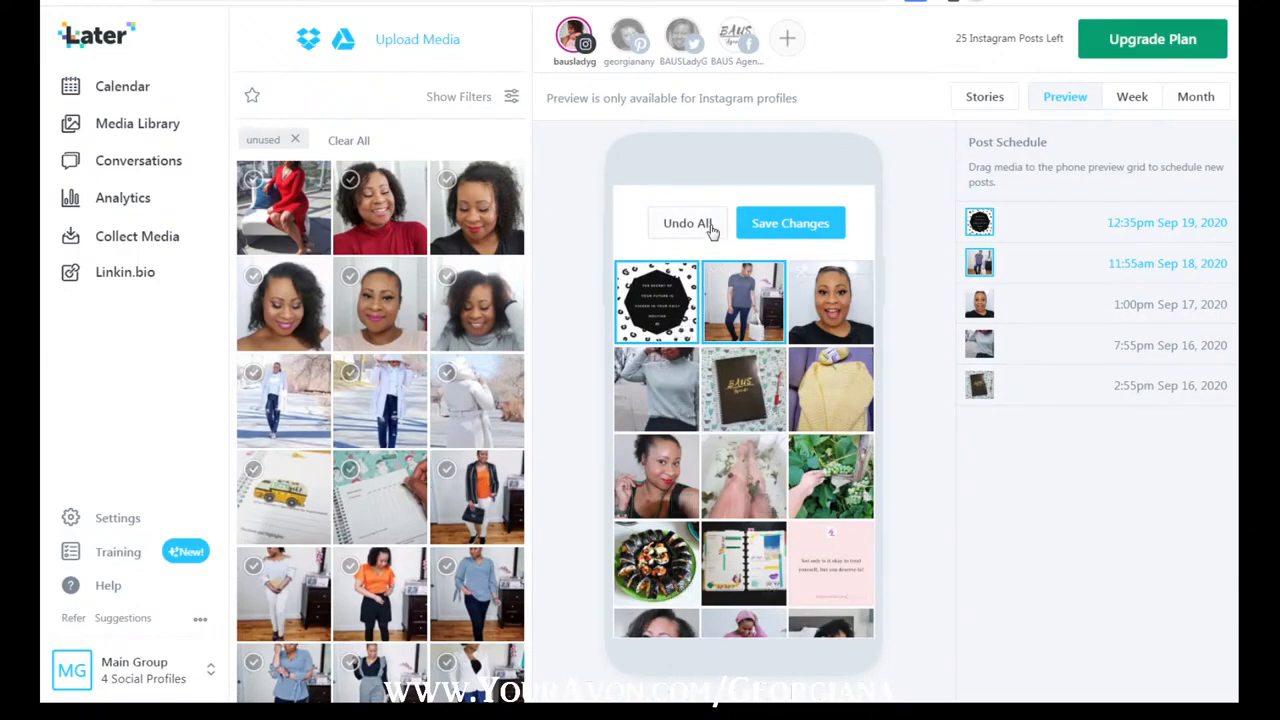
left_click(676, 226)
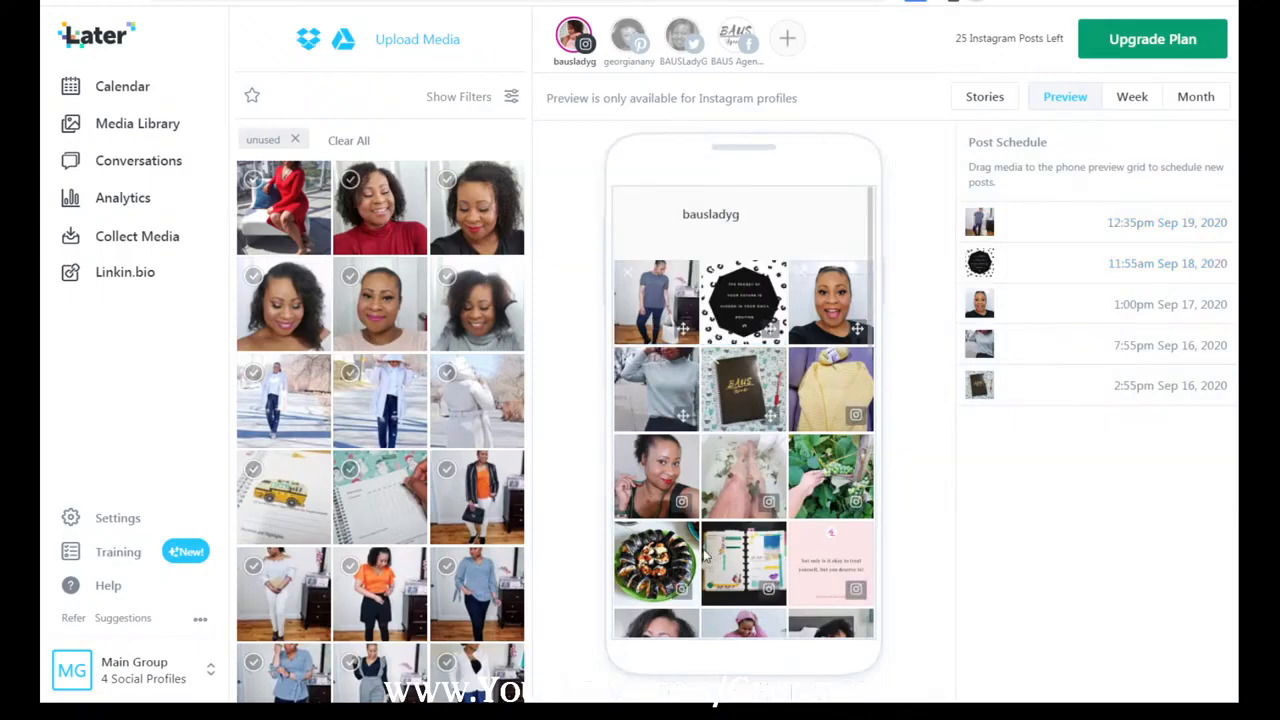
Step: Place the red dress photo first in the Instagram preview grid and check how it fits with the whole feed
left_click_drag(871, 279, 880, 392)
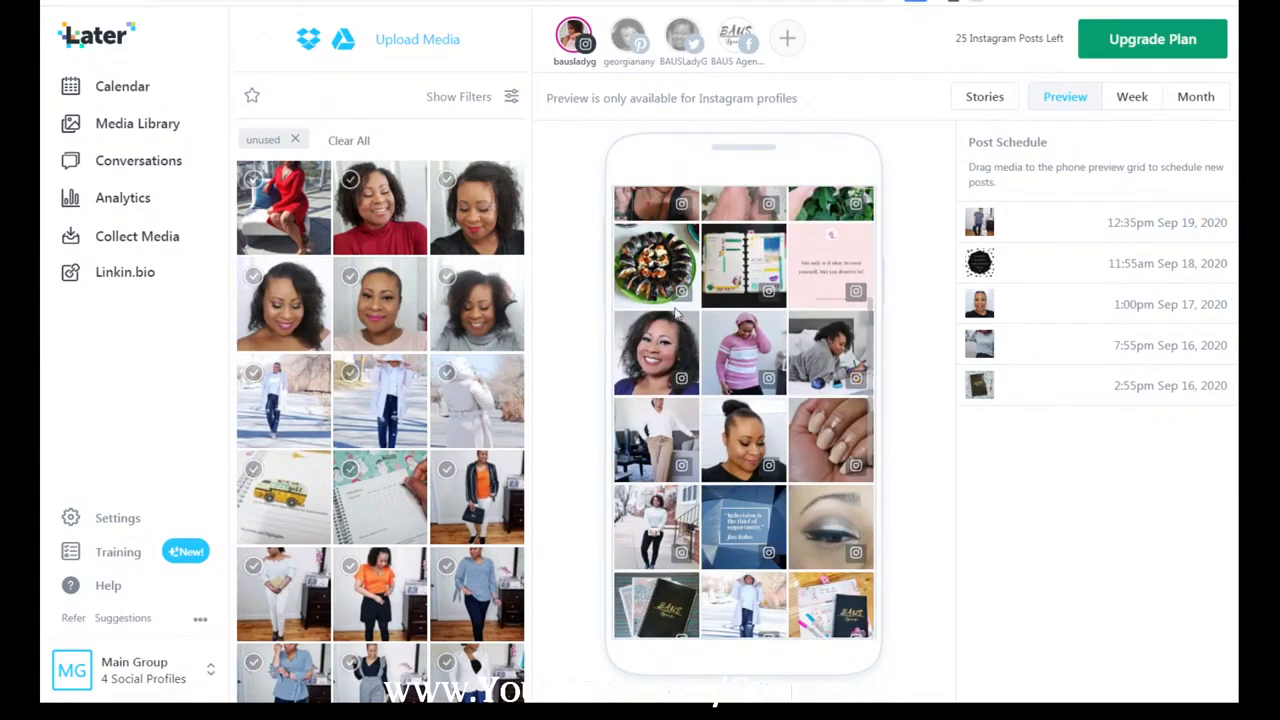
left_click_drag(871, 345, 882, 550)
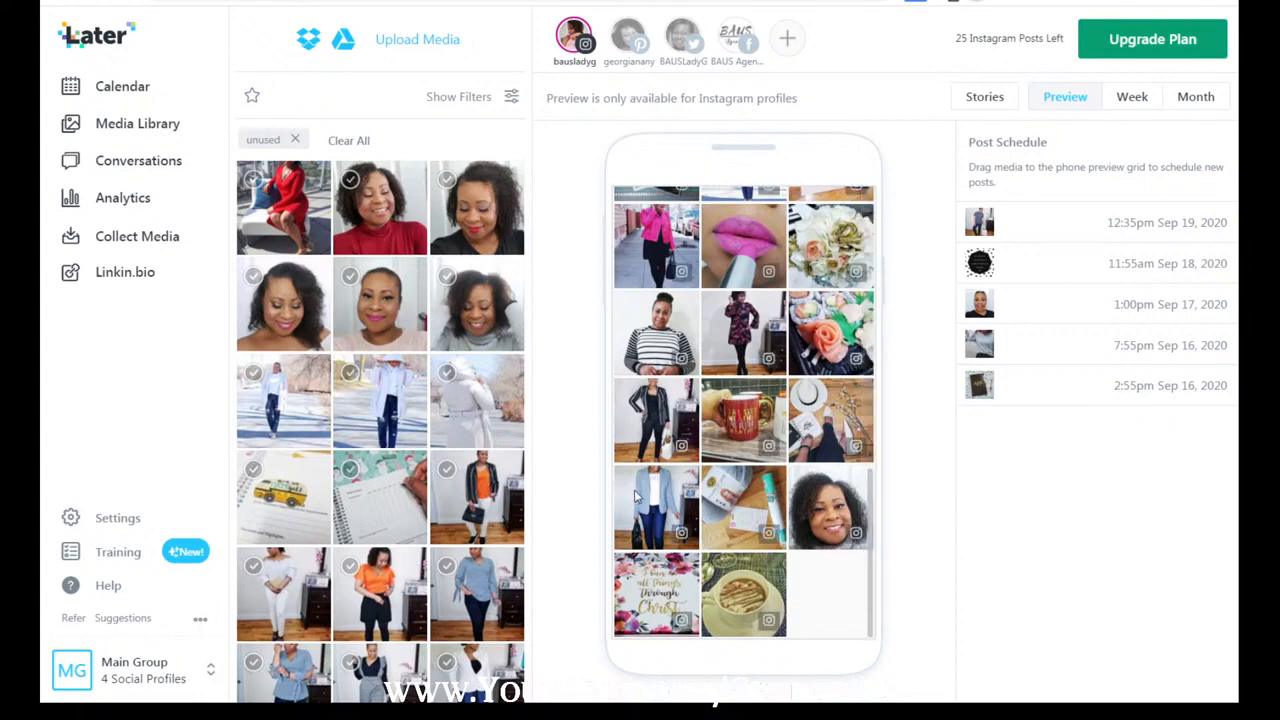
left_click_drag(872, 592, 891, 250)
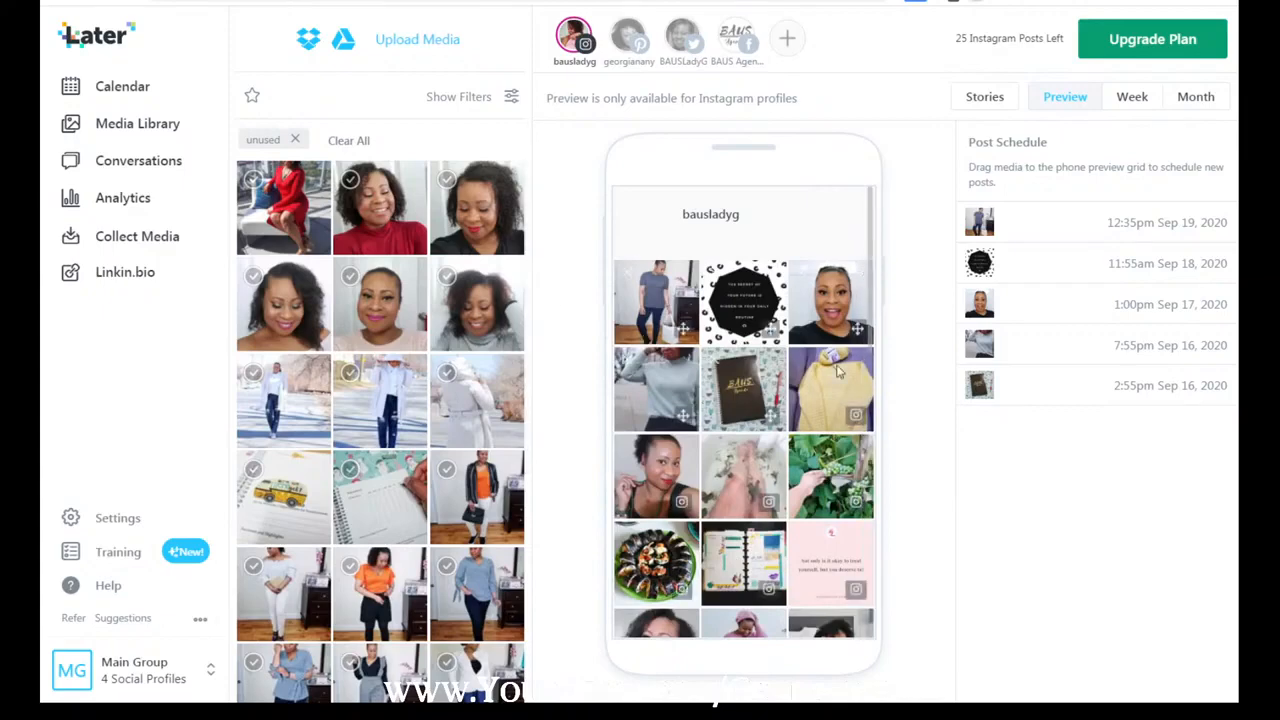
left_click_drag(266, 182, 670, 302)
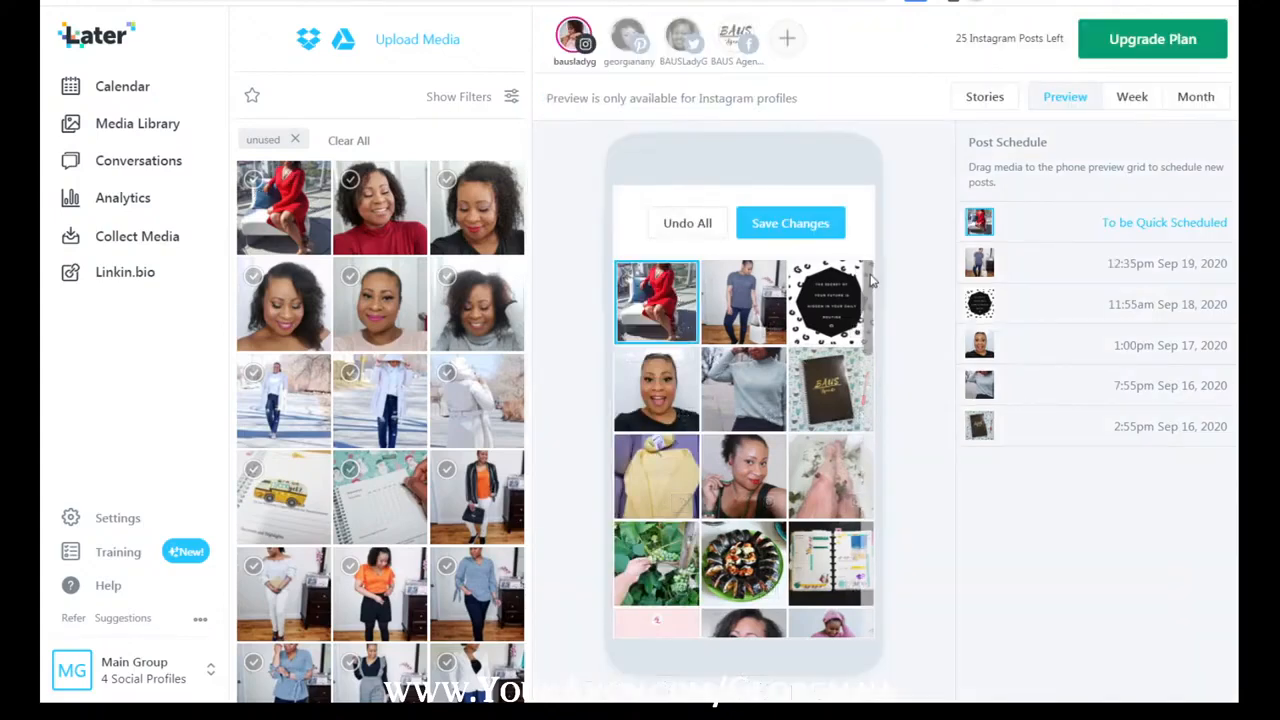
scroll(880, 460, "down", 10)
scroll(889, 537, "up", 2)
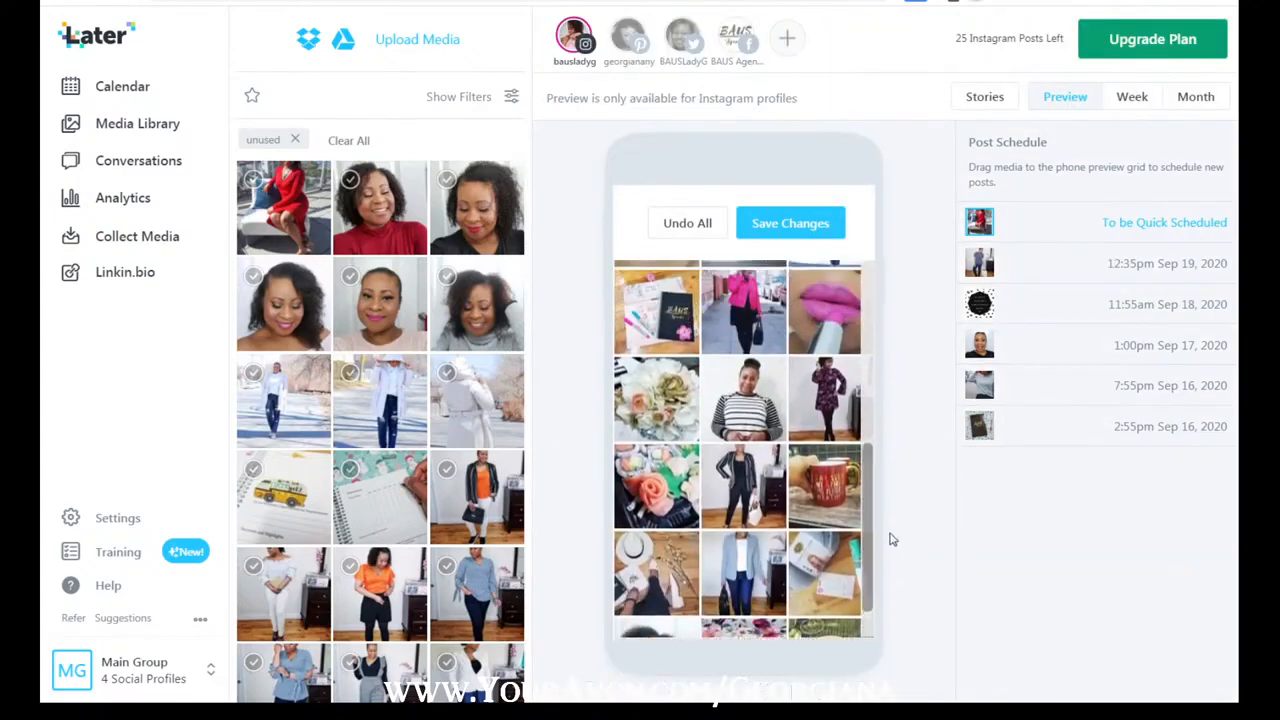
scroll(890, 499, "up", 8)
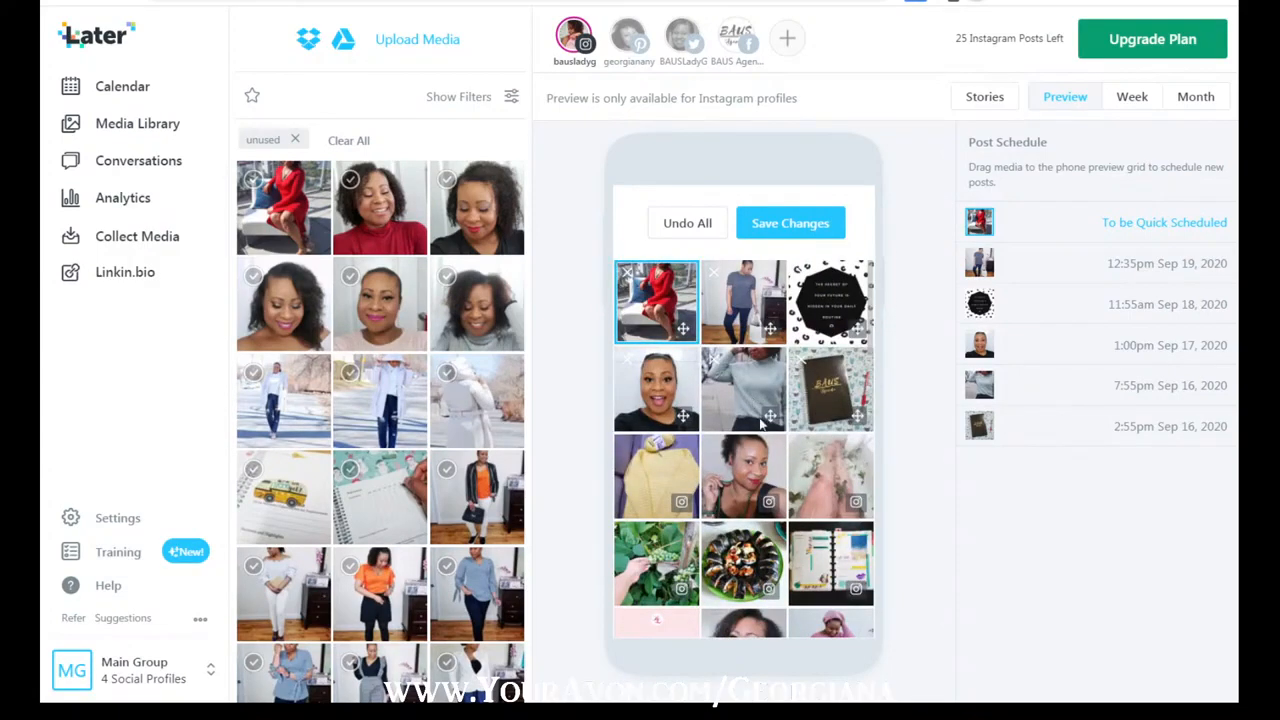
scroll(870, 600, "down", 10)
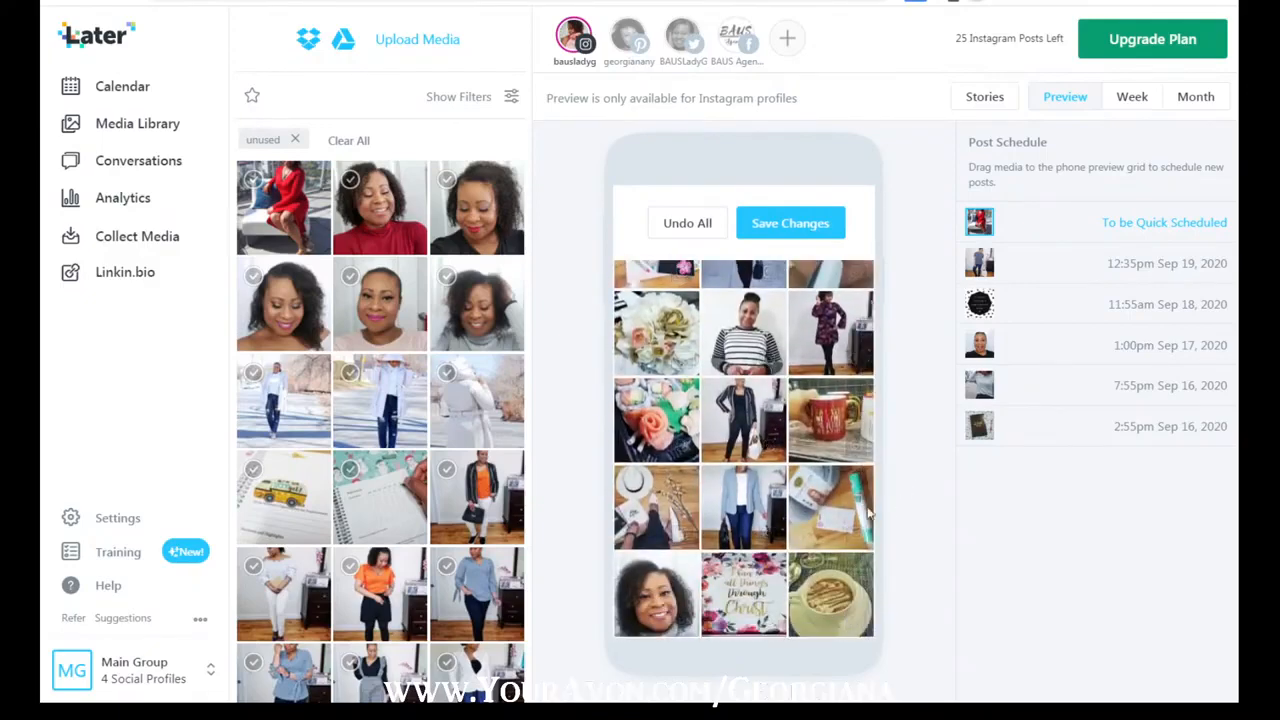
left_click_drag(871, 508, 885, 250)
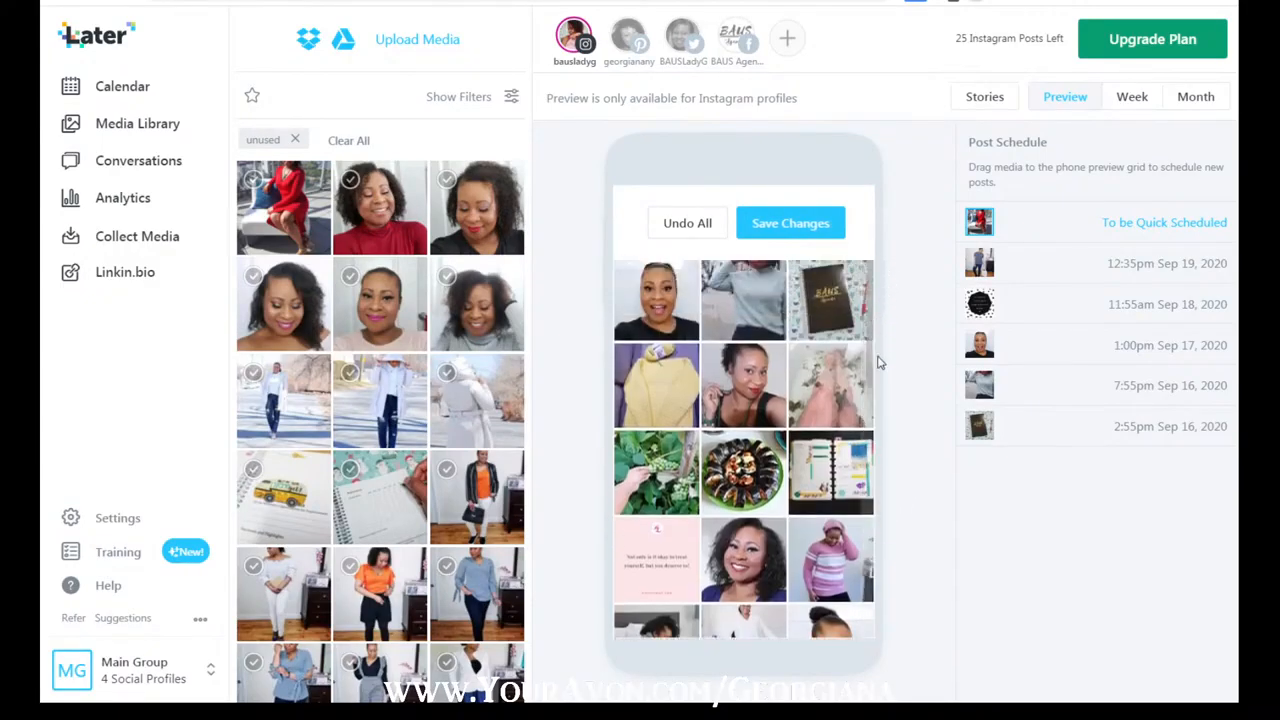
scroll(754, 378, "up", 2)
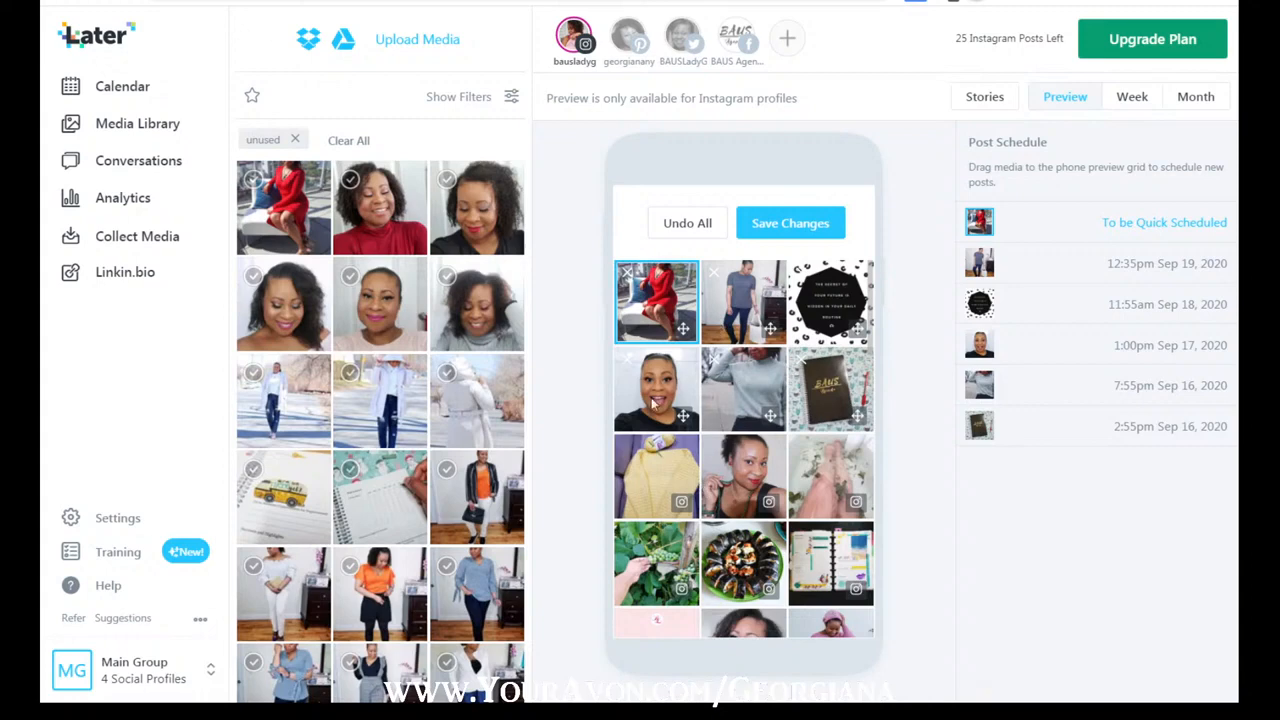
Step: Swap the selfie with the quote graphic in the preview grid and remove the red dress photo
left_click_drag(666, 400, 795, 312)
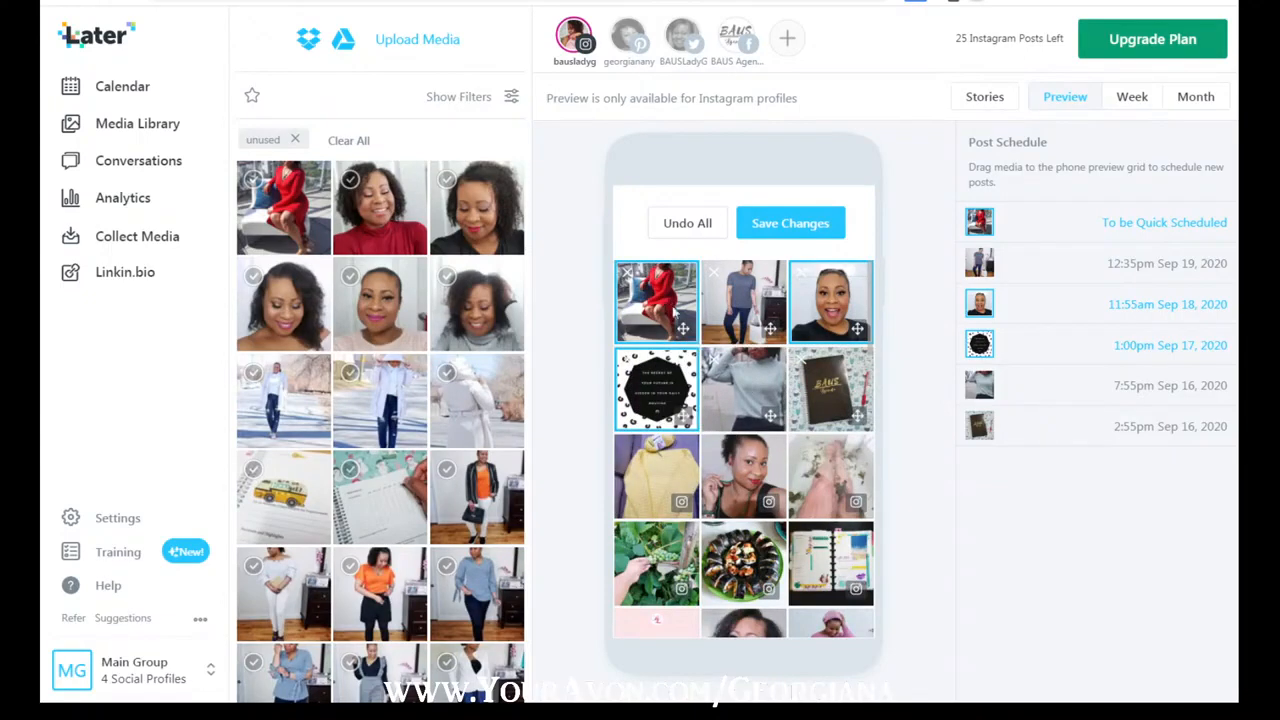
left_click(627, 272)
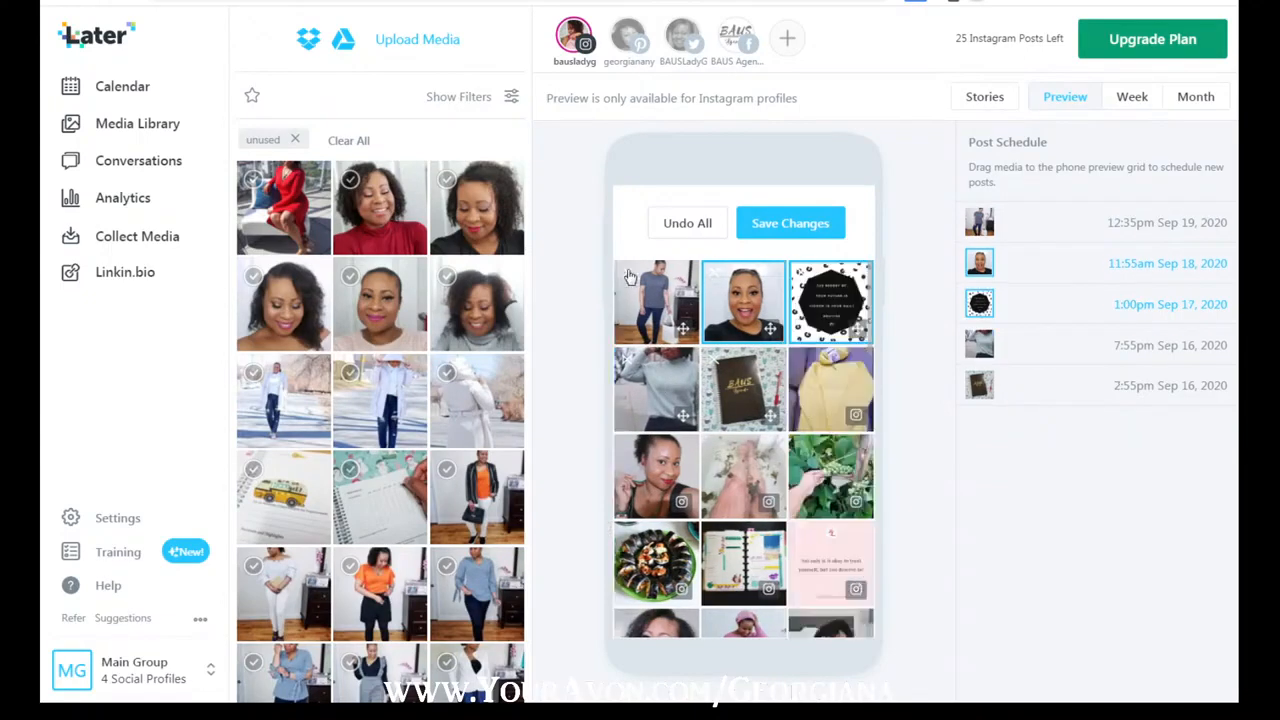
Step: Try the colorful gourds photo as the first post in the preview grid, and undo all unsaved preview changes
scroll(370, 550, "down", 5)
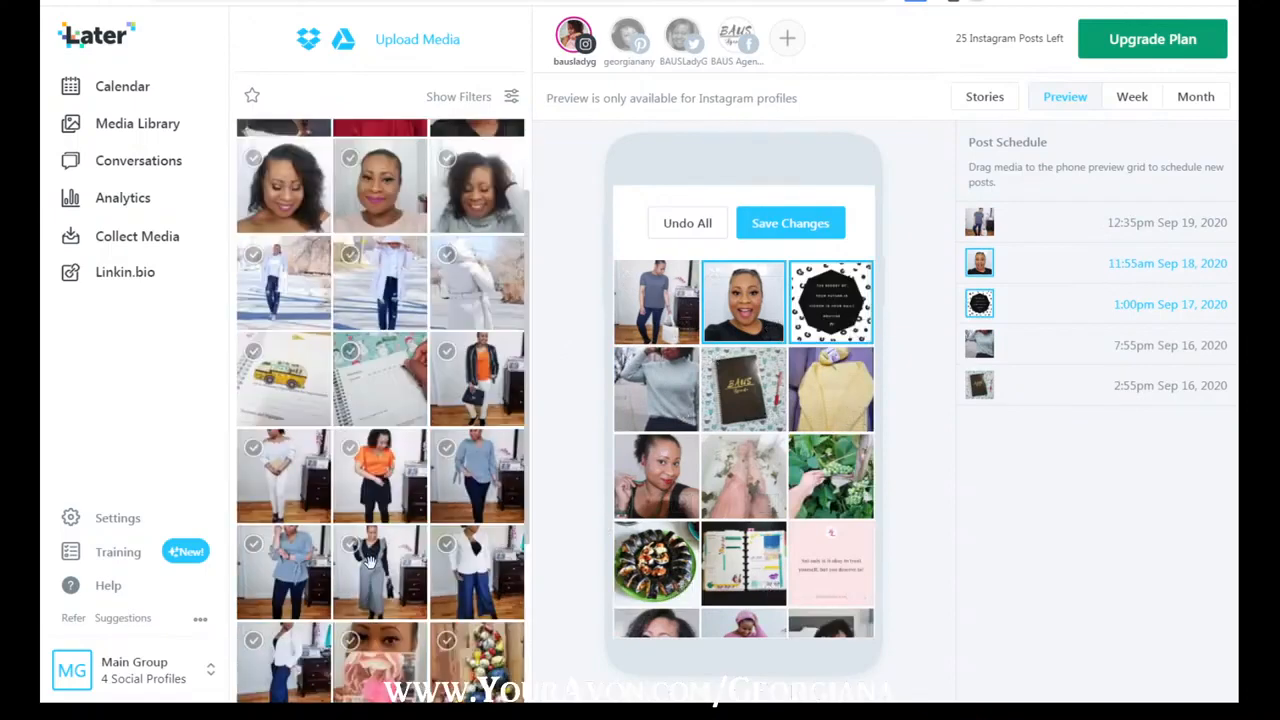
left_click_drag(485, 448, 656, 300)
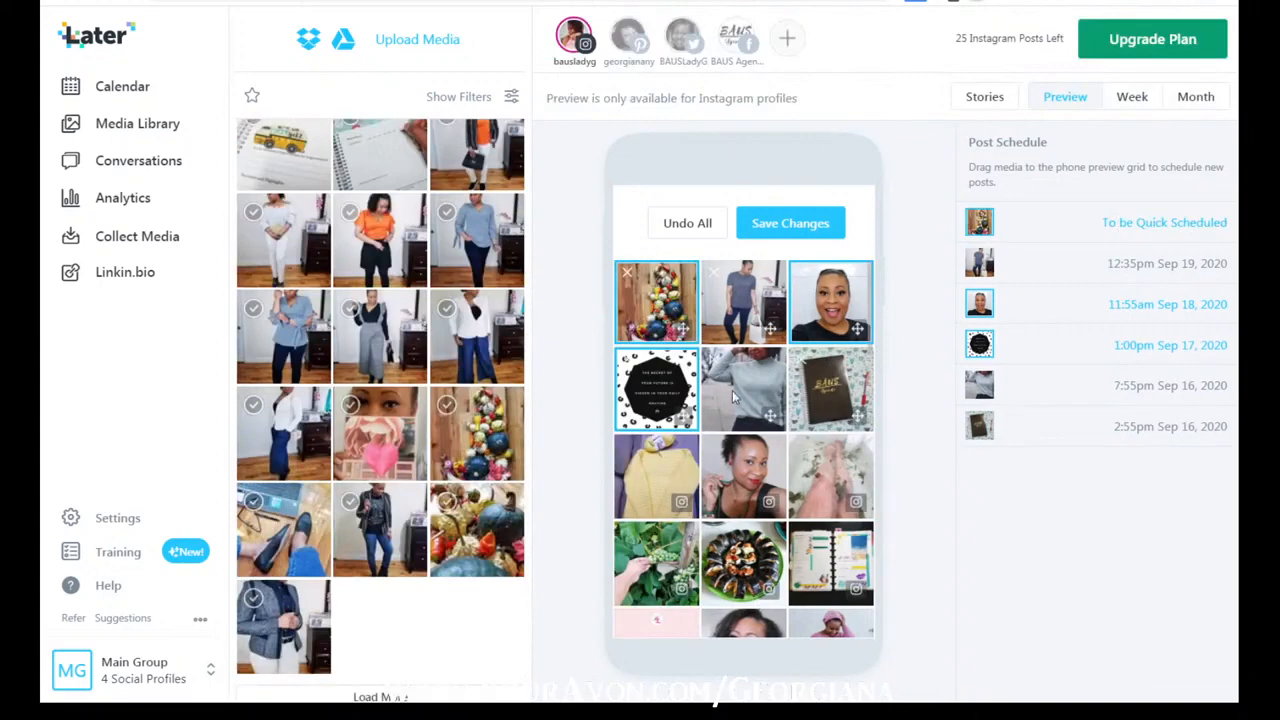
mouse_move(763, 400)
left_mouse_down()
mouse_move(676, 401)
mouse_move(849, 390)
mouse_move(754, 403)
mouse_move(835, 392)
mouse_move(748, 390)
left_mouse_up()
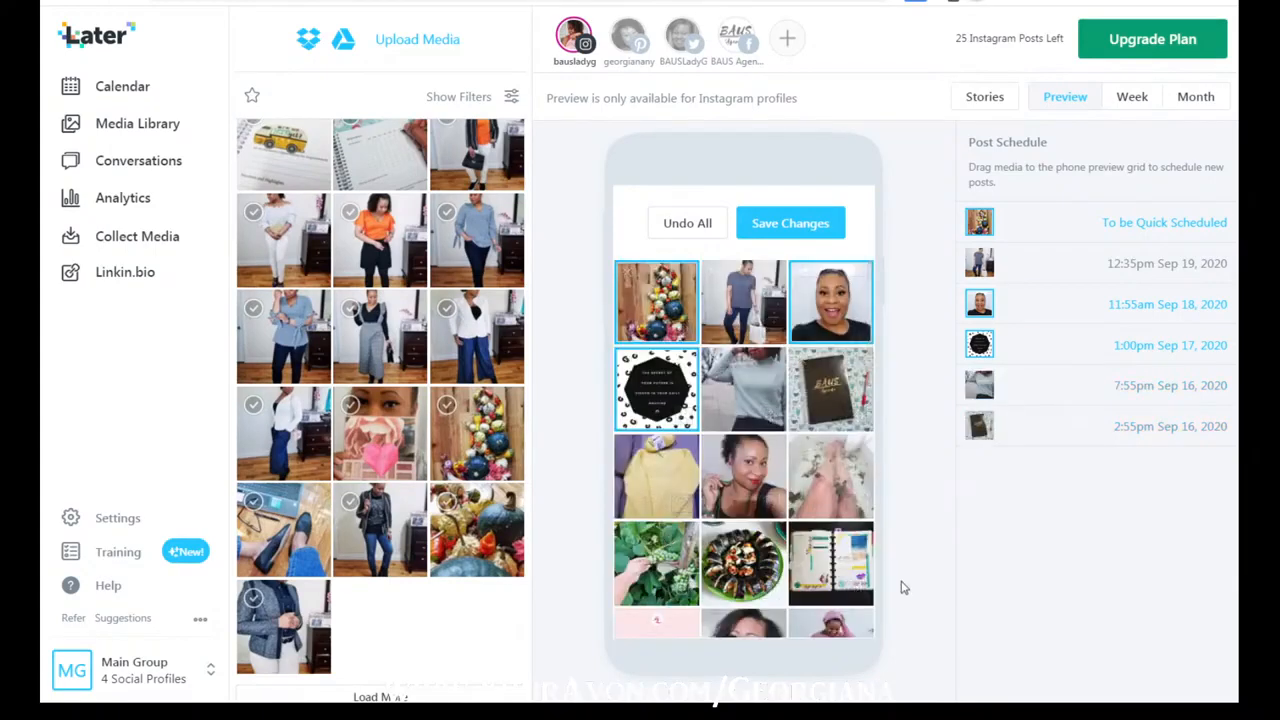
left_click(688, 223)
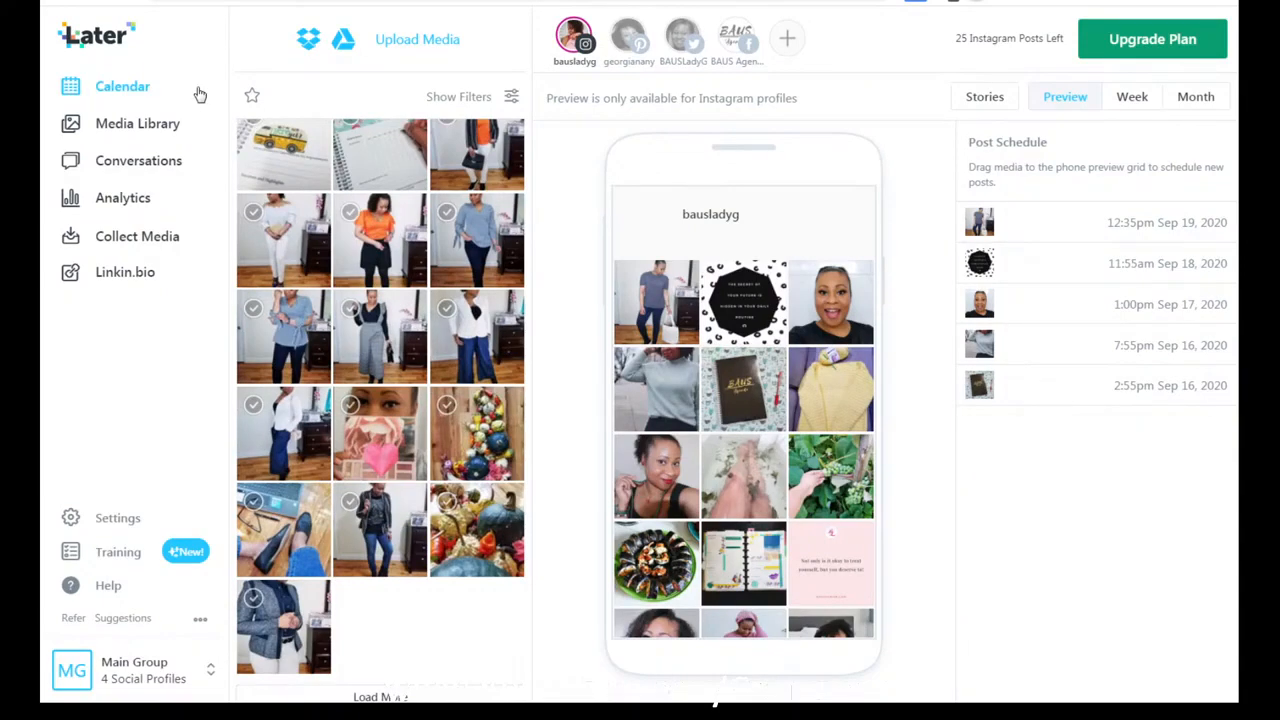
Step: Examine the Instagram feed preview from the scheduled posts down to the oldest published ones for overall look
scroll(662, 524, "down", 10)
scroll(662, 524, "down", 3)
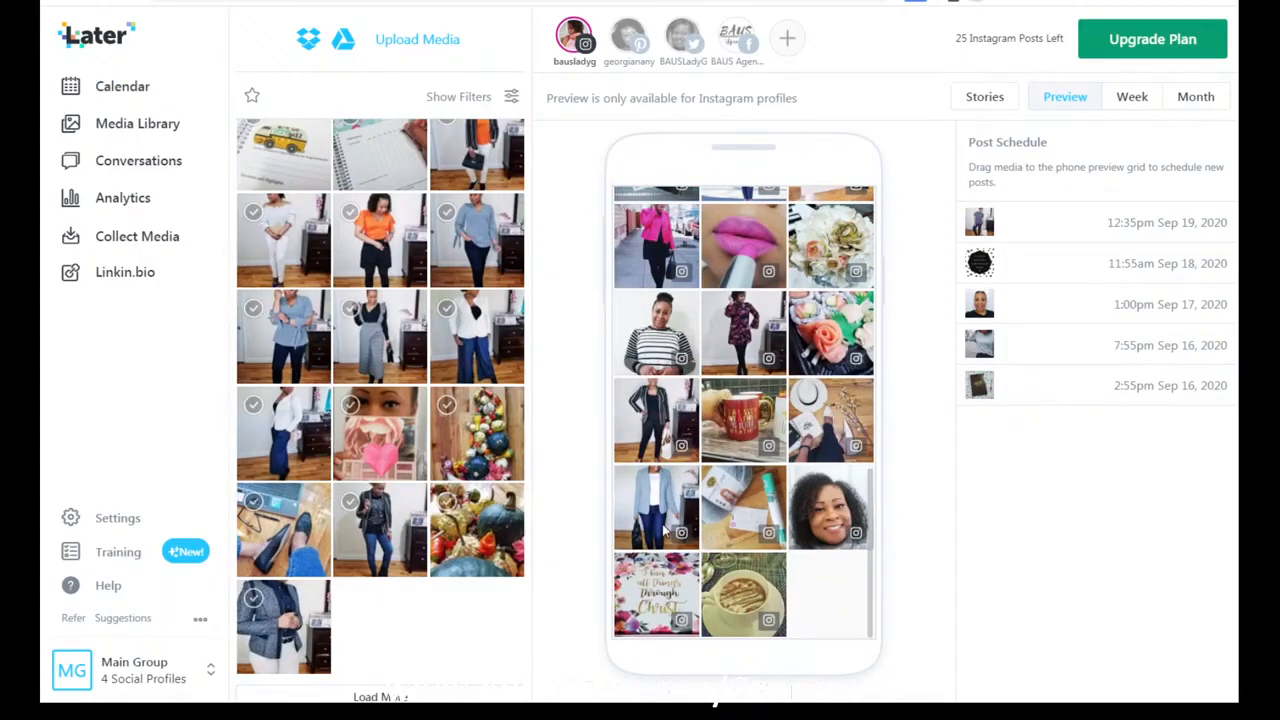
scroll(666, 538, "up", 4)
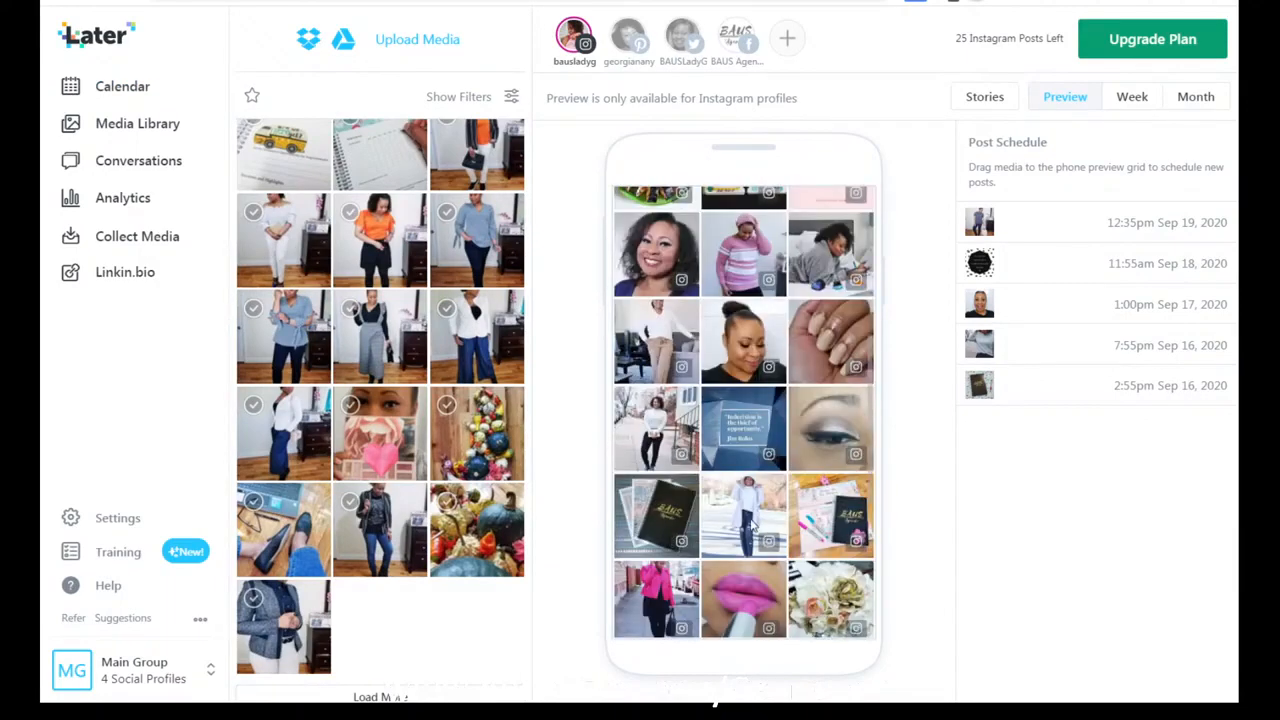
scroll(752, 527, "up", 3)
scroll(752, 527, "up", 3)
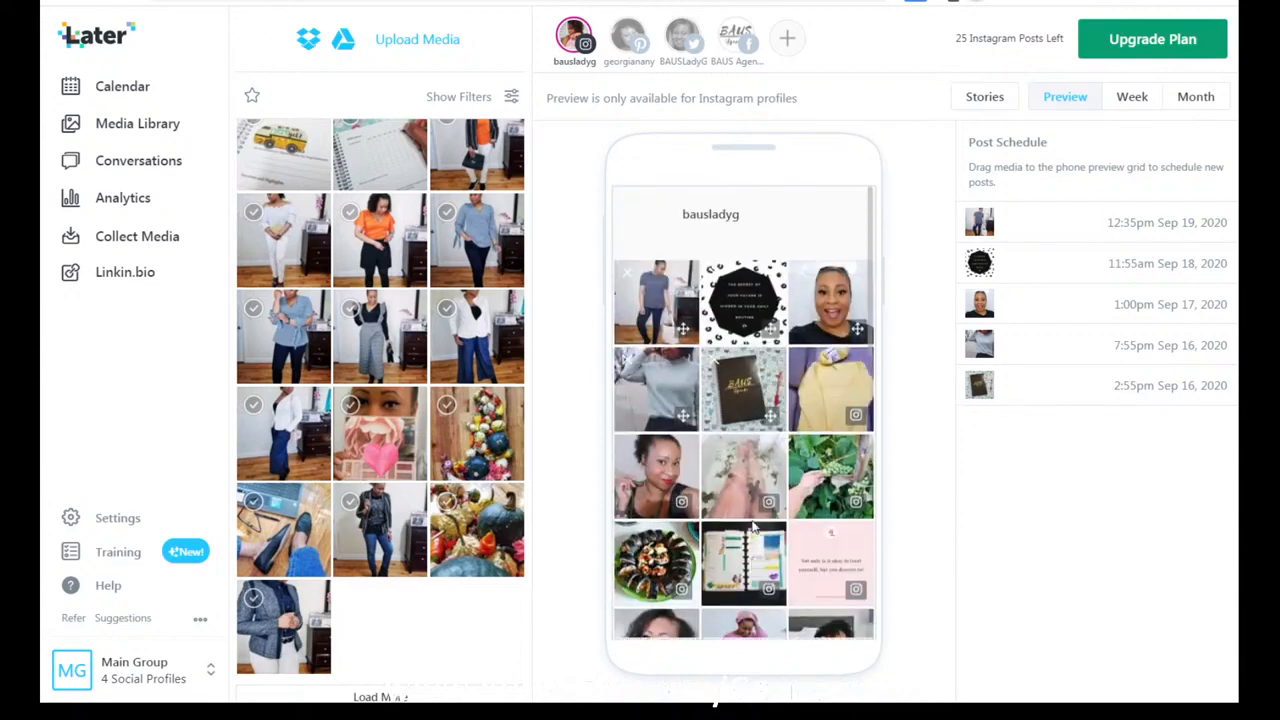
scroll(753, 527, "down", 10)
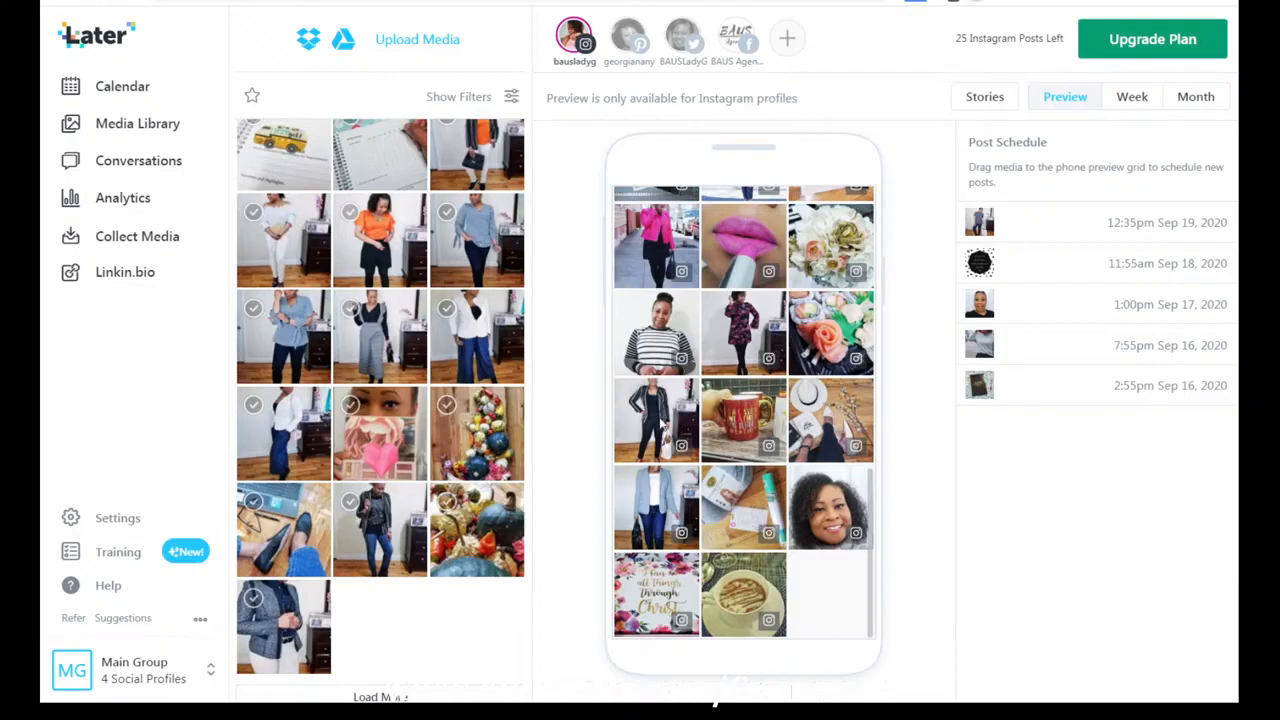
scroll(753, 519, "up", 2)
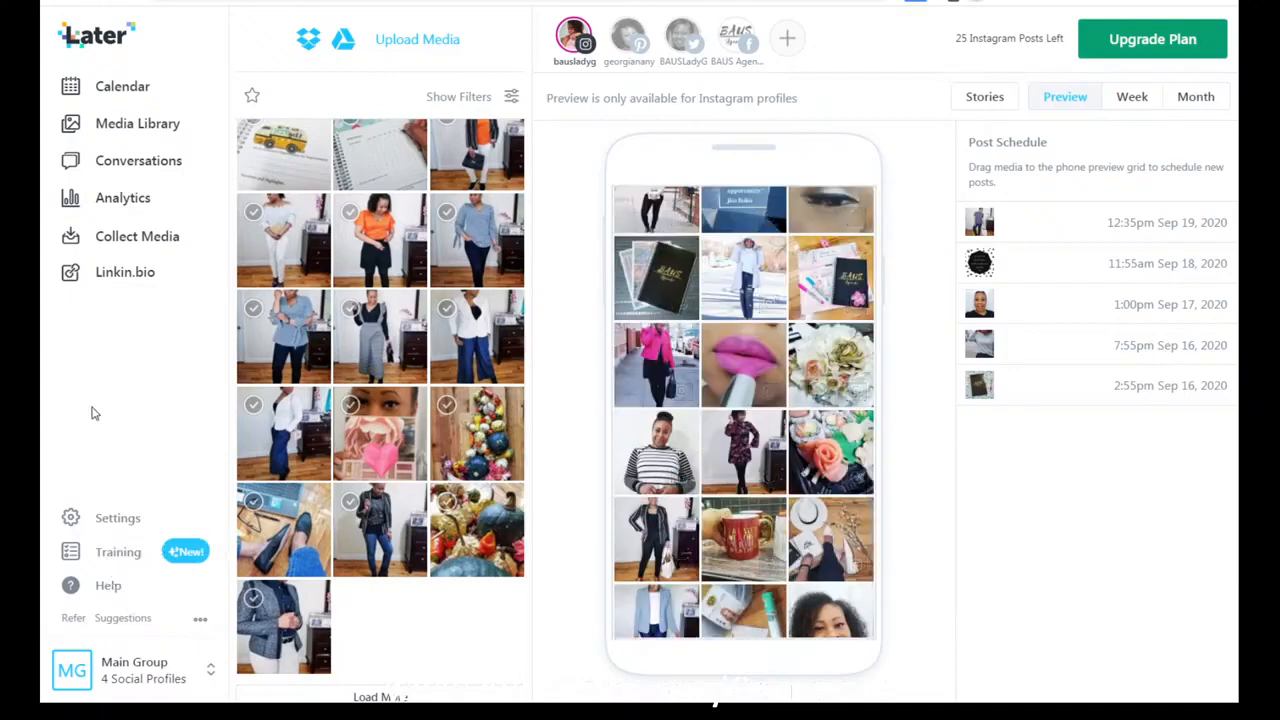
Step: Return to the week calendar and select the three white coat photos among the unused media
left_click(120, 92)
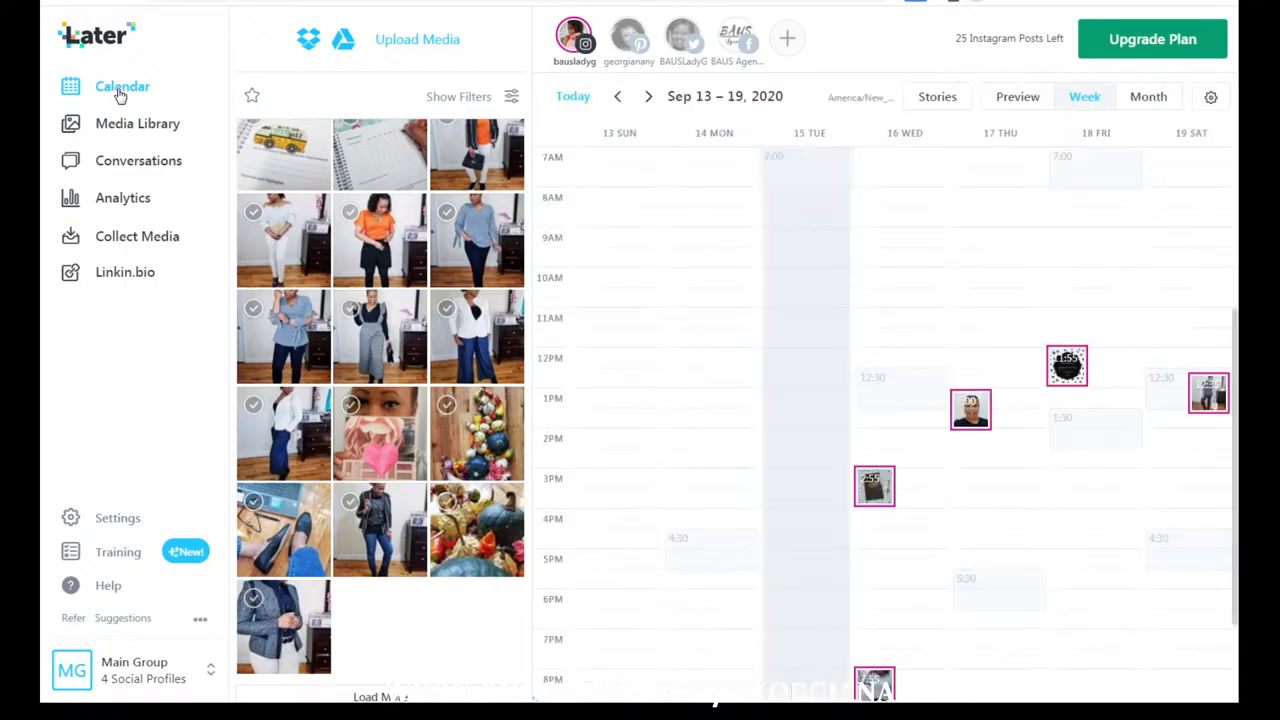
scroll(389, 410, "up", 4)
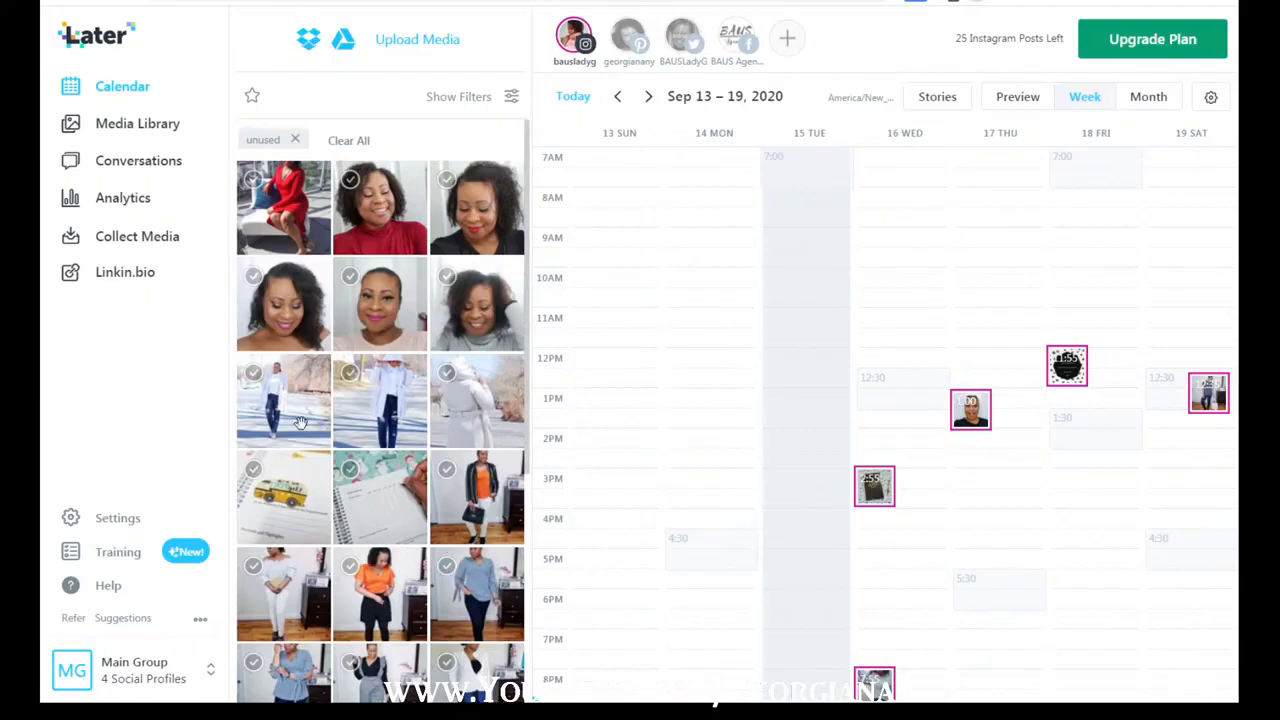
left_click(255, 376)
left_click(352, 373)
left_click(447, 374)
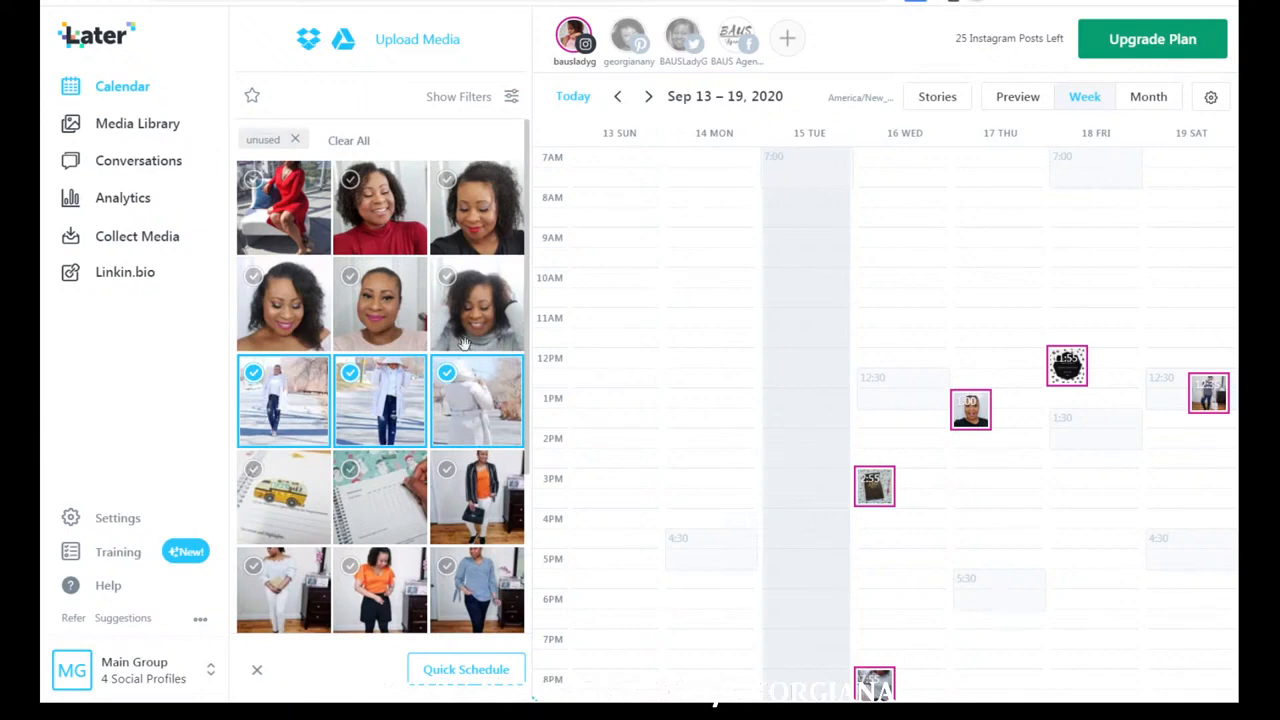
Step: Browse the calendar weeks ahead to Oct 4 – 10 and return to the week of Sep 13 – 19
left_click(650, 97)
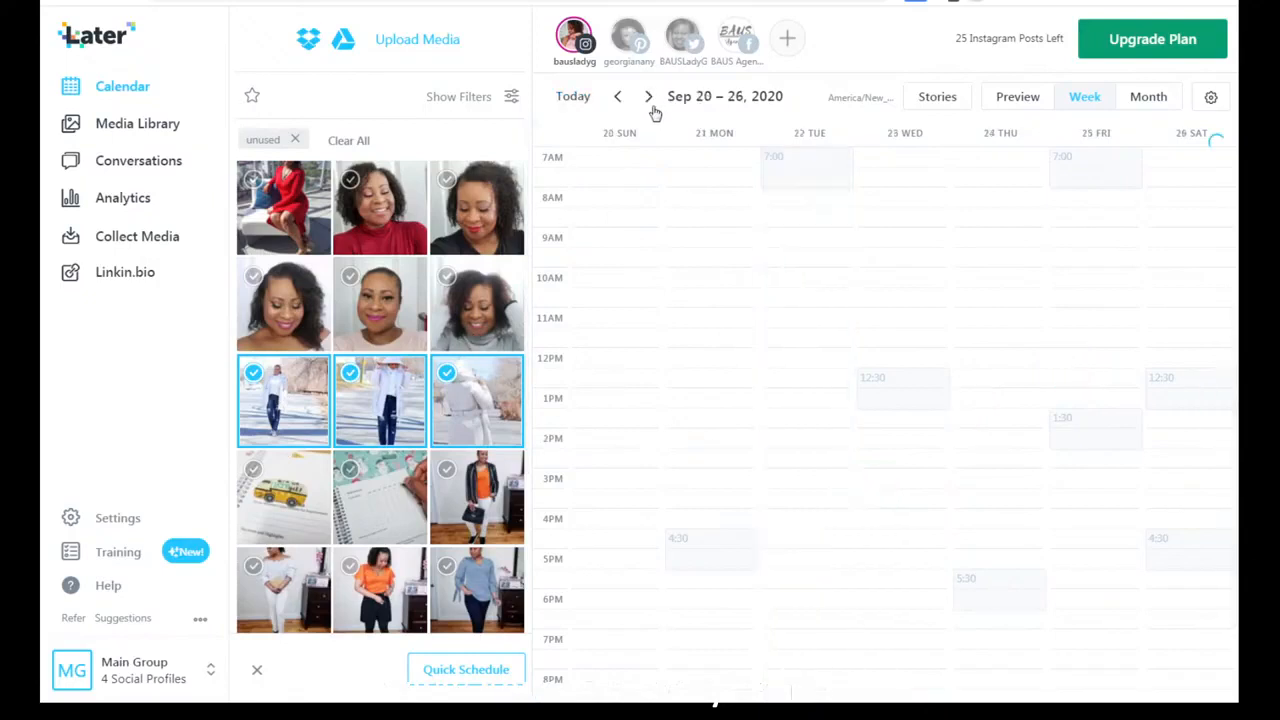
left_click(650, 97)
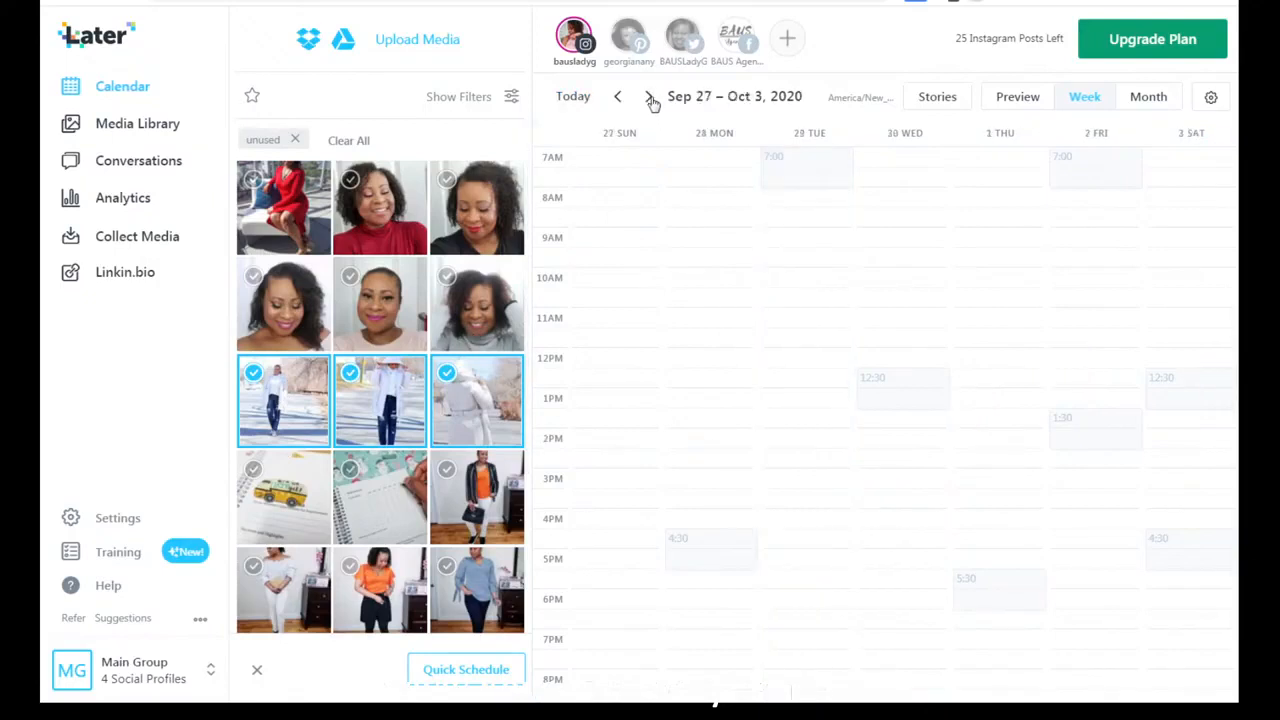
left_click(650, 97)
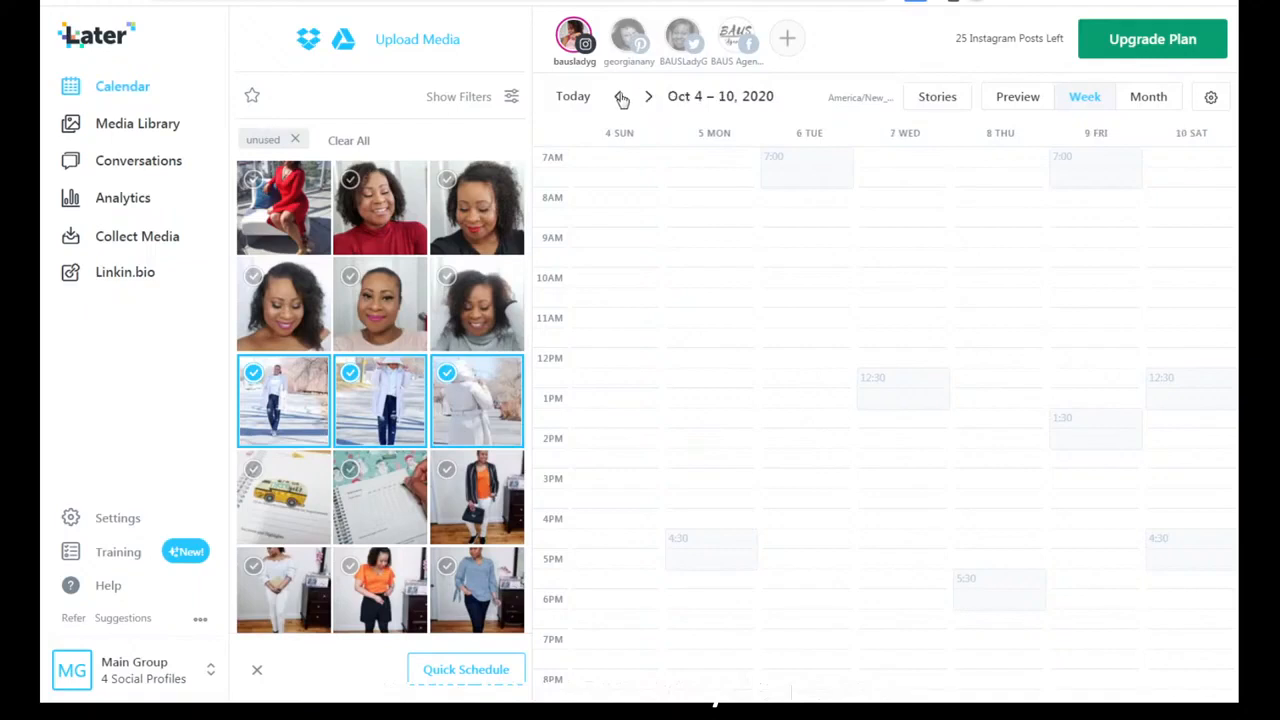
left_click(619, 97)
left_click(619, 97)
left_click(619, 97)
left_click(619, 97)
left_click(650, 97)
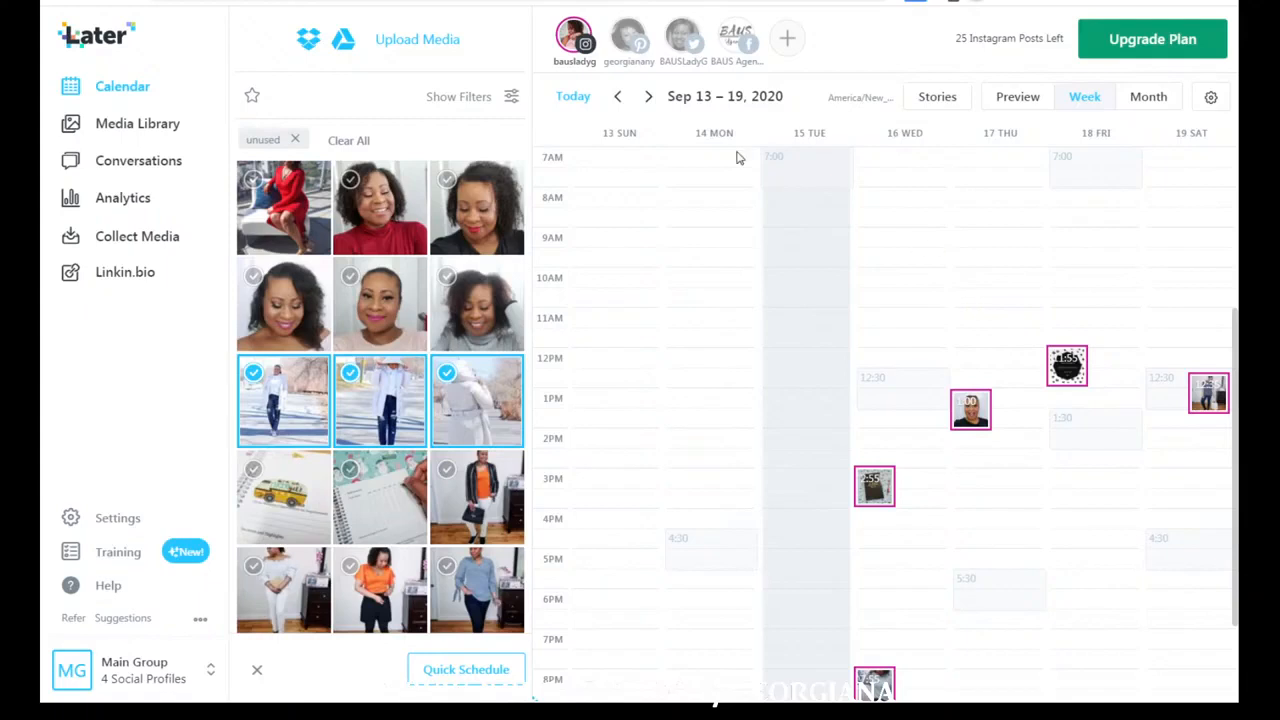
Step: Deselect the first and third white coat photos in the unused media
left_click(446, 374)
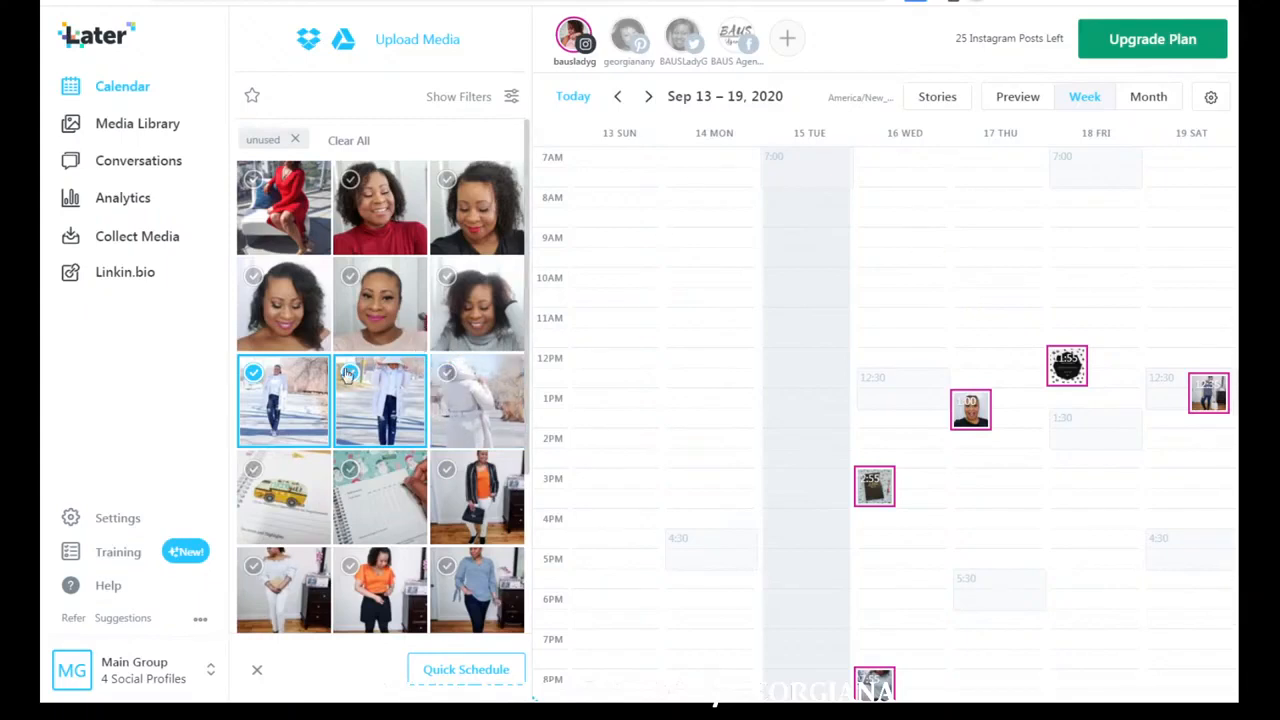
left_click(255, 376)
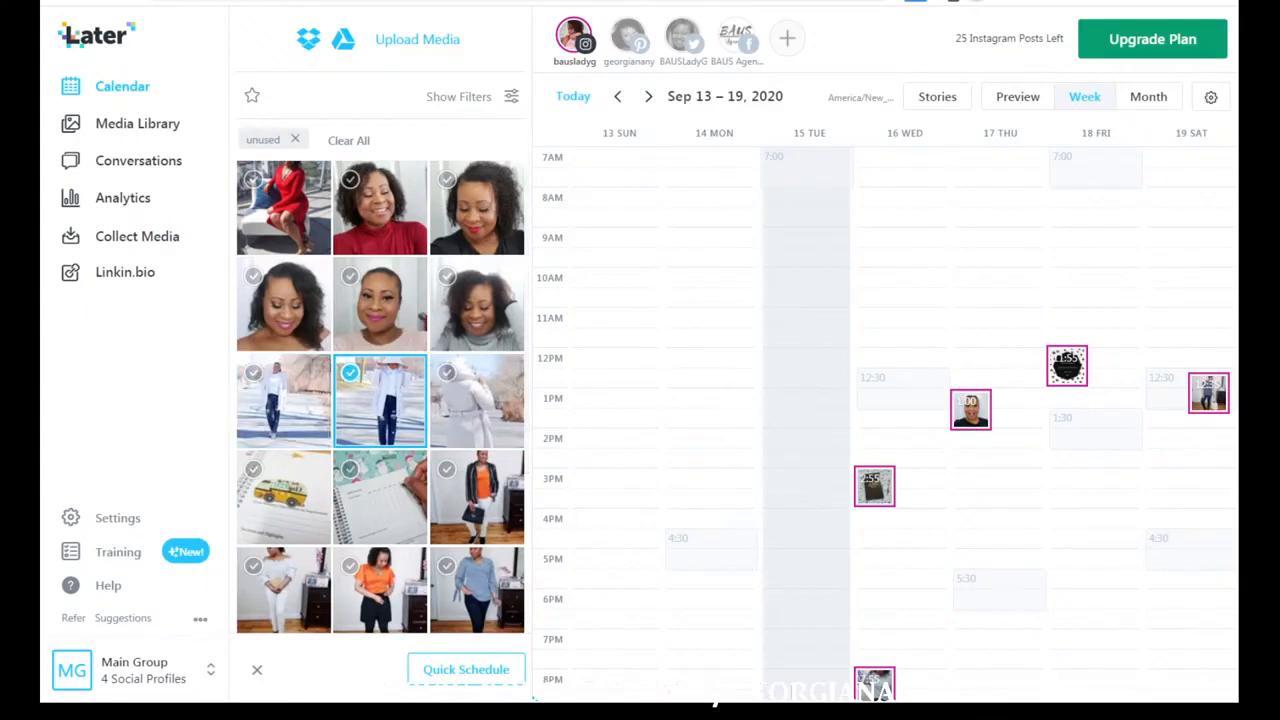